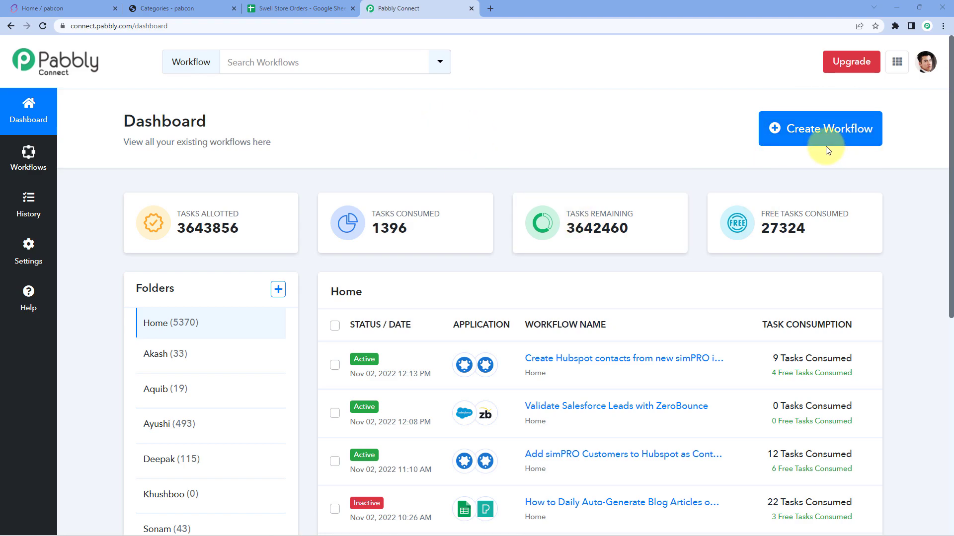
# Step: Create the 'Swell to Google Sheets' workflow and expand its trigger step to show Choose App
pyautogui.click(815, 139)
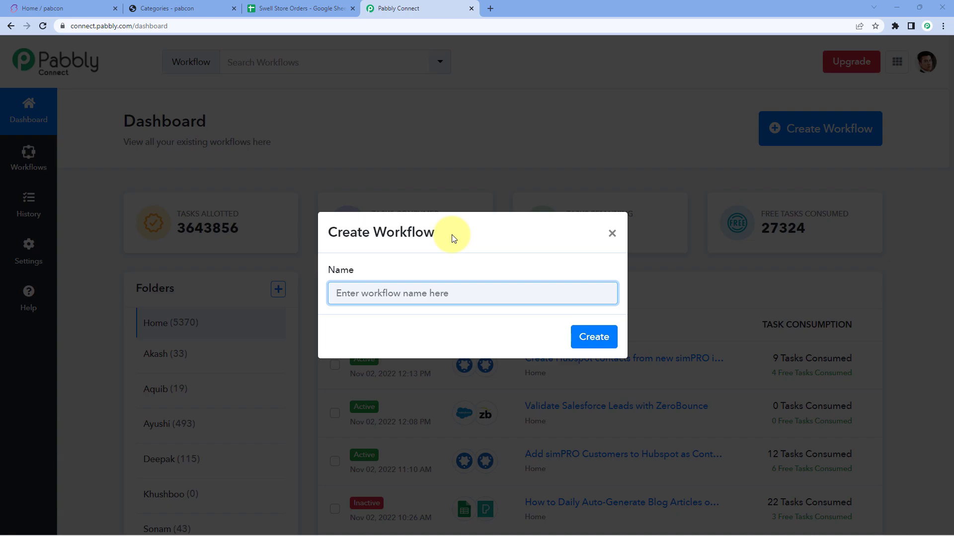
pyautogui.write('Swell to Google Sheets')
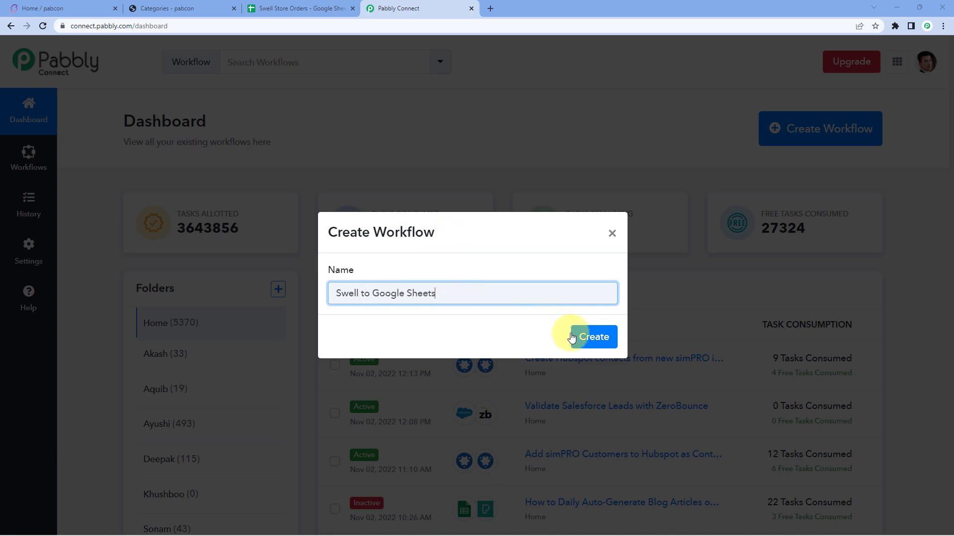
pyautogui.click(582, 335)
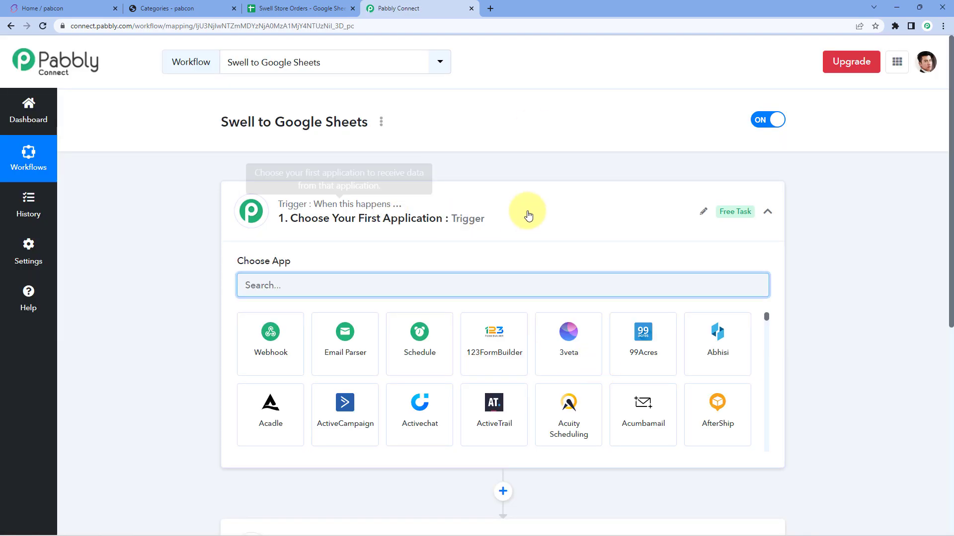
pyautogui.click(528, 215)
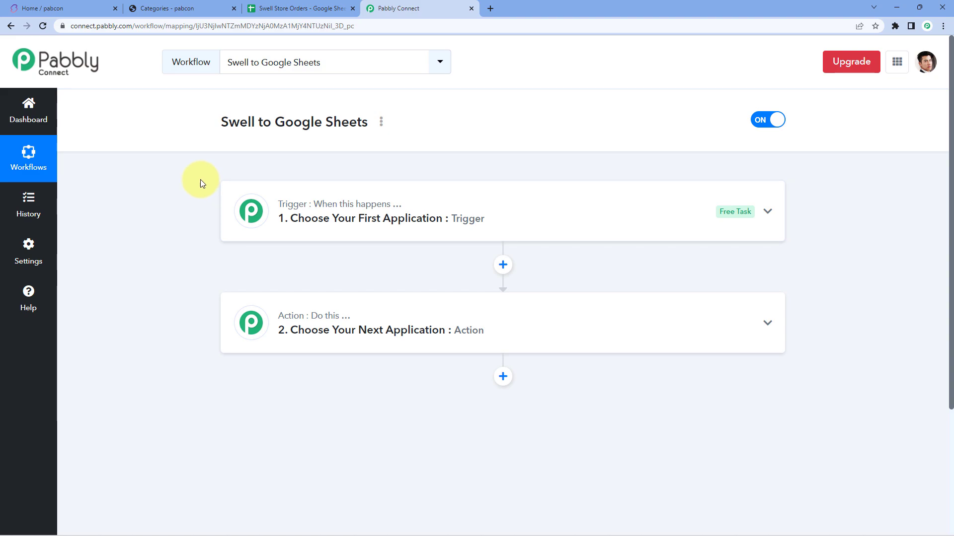
pyautogui.scroll(-1, 201, 180)
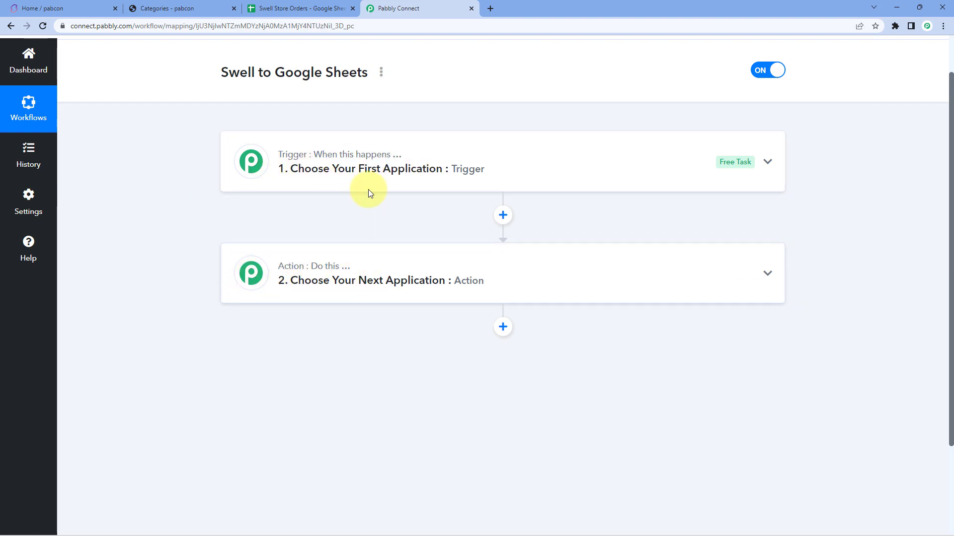
pyautogui.click(353, 180)
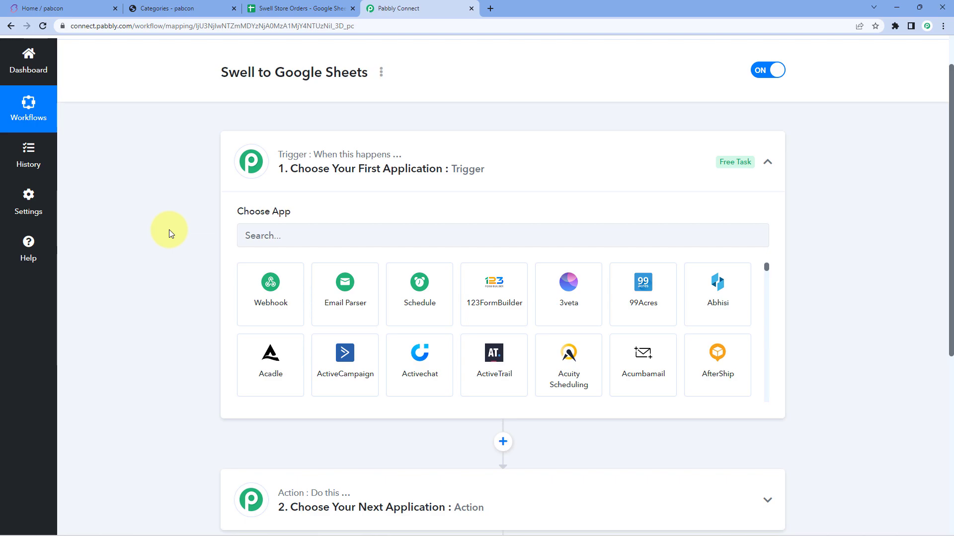
# Step: Set the trigger to the Swell app with the Order Created event
pyautogui.scroll(-1, 181, 207)
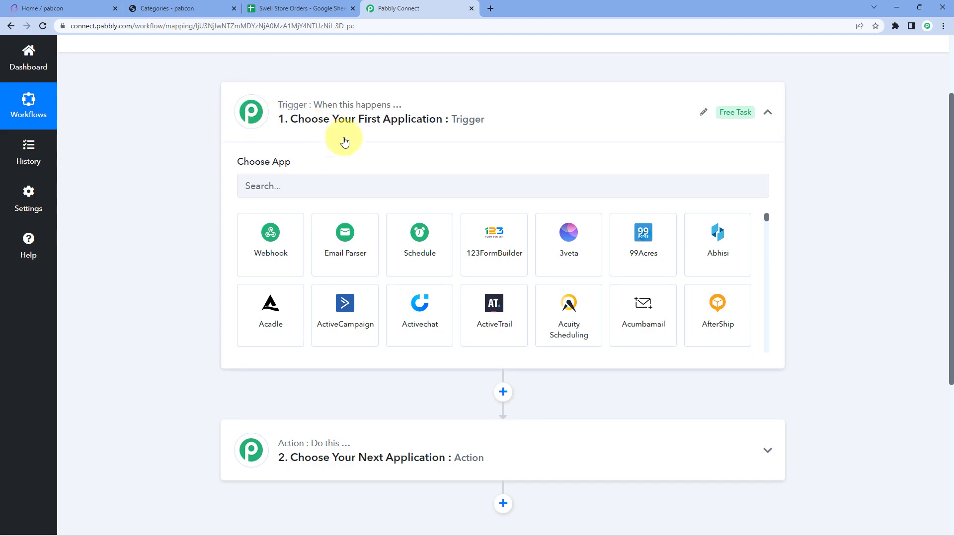
pyautogui.click(304, 187)
pyautogui.write('Sw')
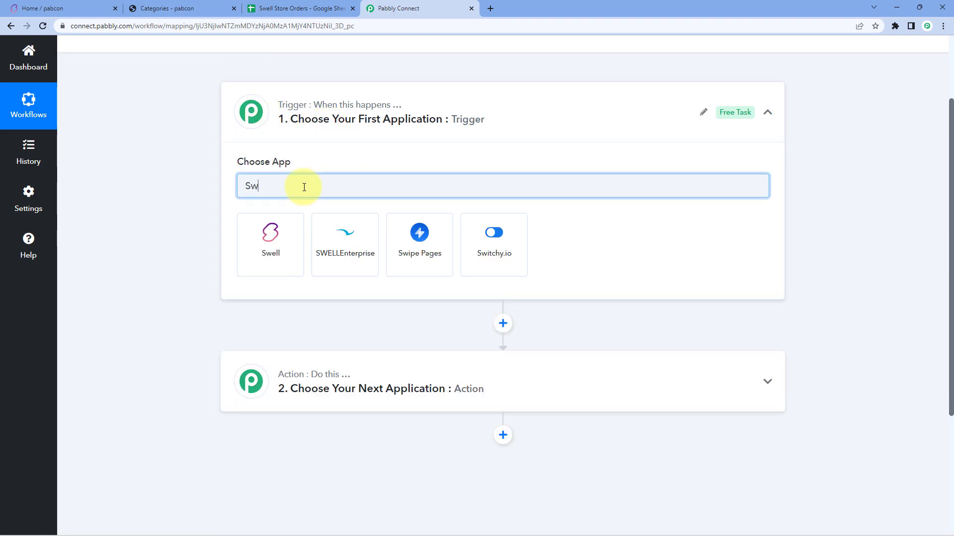
pyautogui.write('ell')
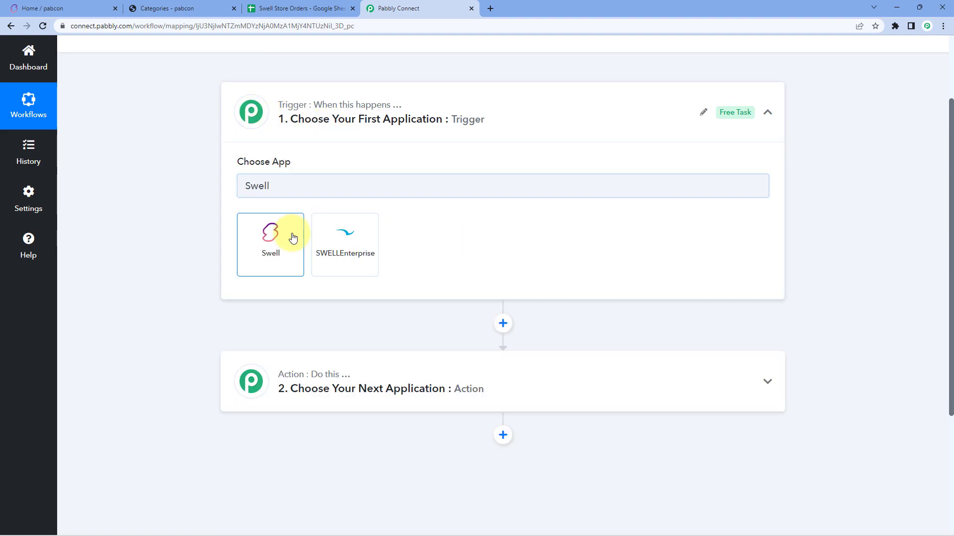
pyautogui.click(293, 236)
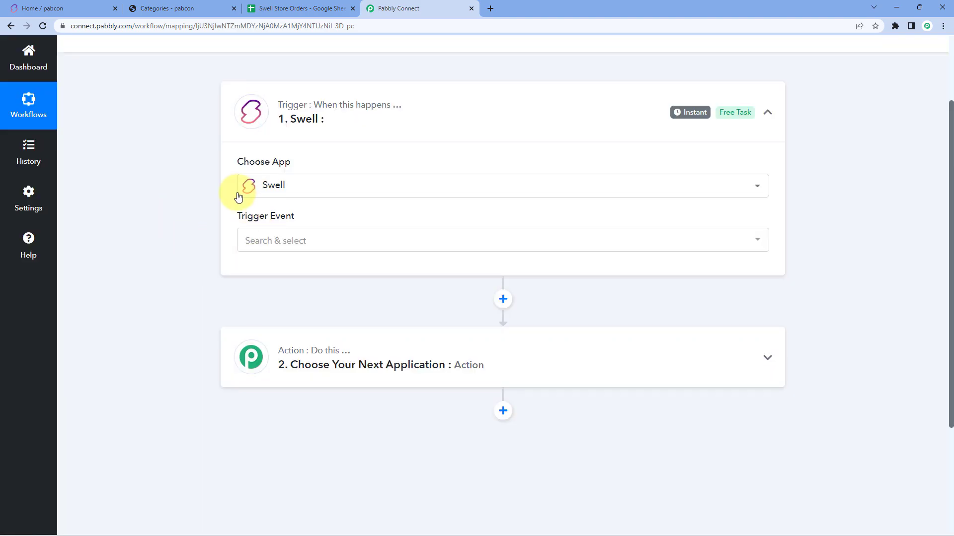
pyautogui.click(315, 243)
pyautogui.scroll(-3, 174, 234)
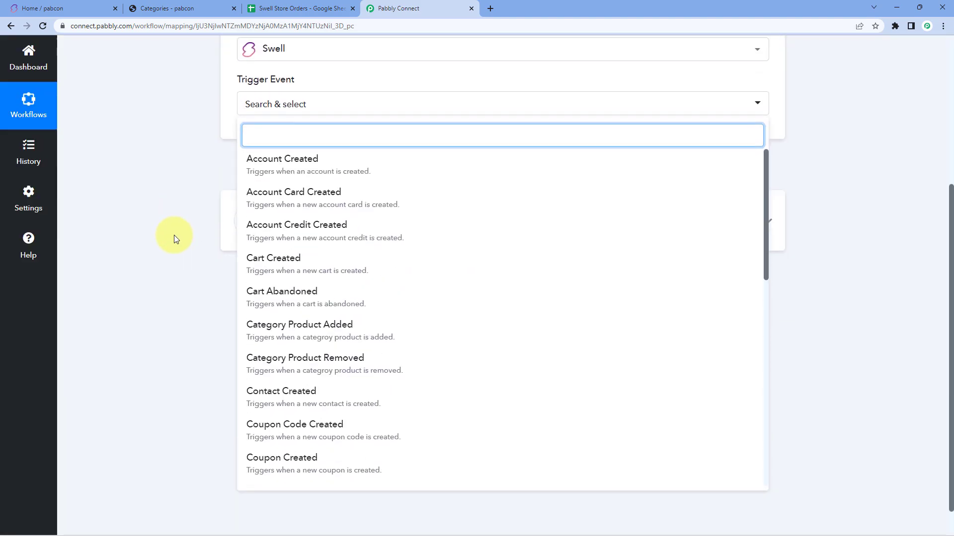
pyautogui.scroll(-2, 330, 241)
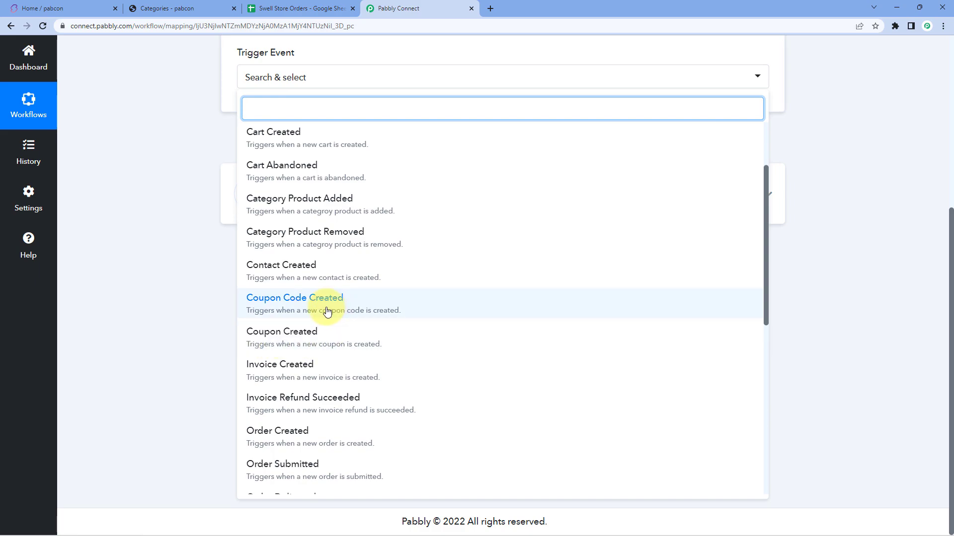
pyautogui.scroll(-2, 318, 311)
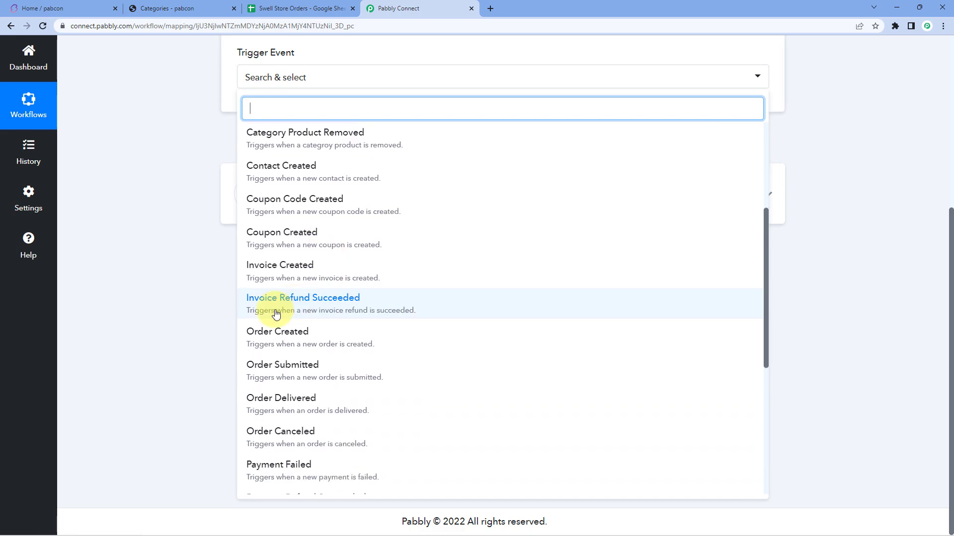
pyautogui.click(323, 338)
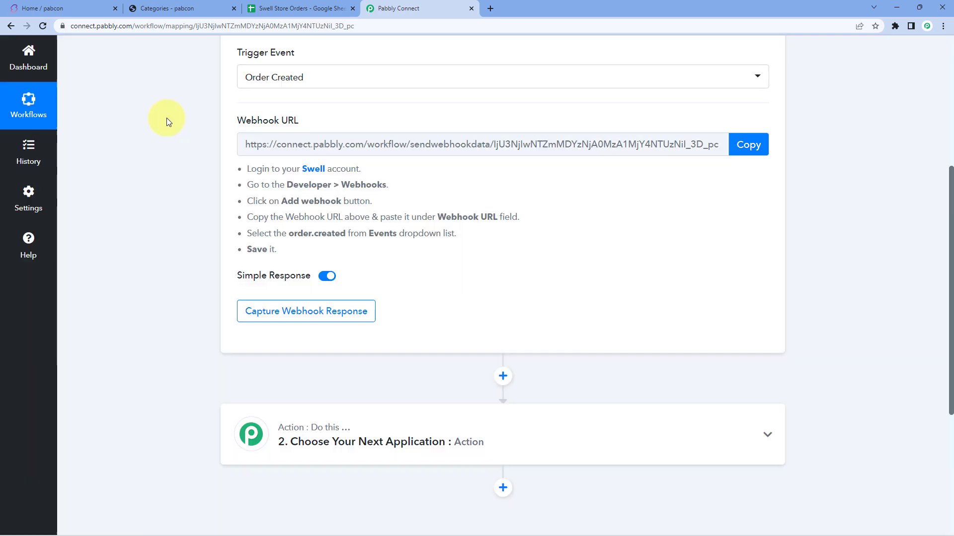
# Step: Copy the trigger's webhook URL and switch to the Swell store admin
pyautogui.scroll(1, 171, 157)
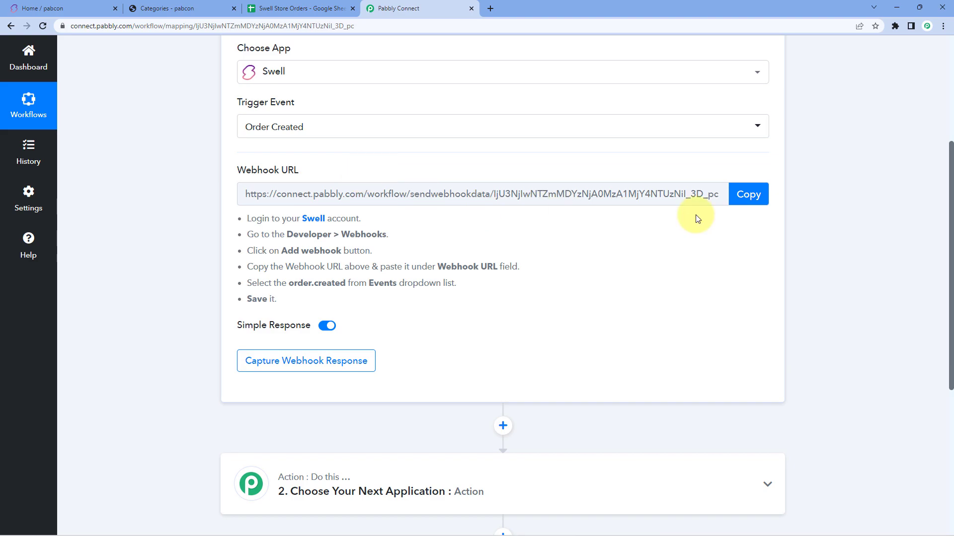
pyautogui.click(748, 194)
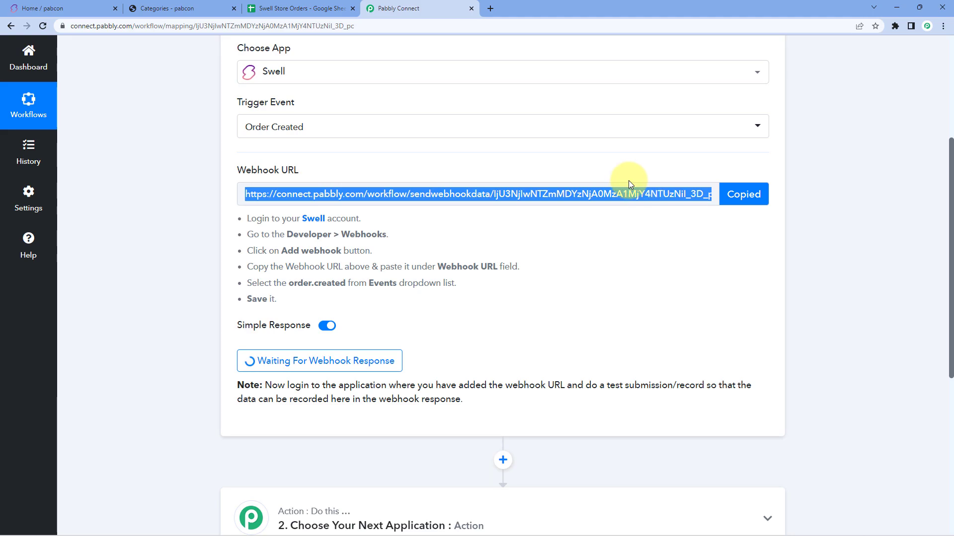
pyautogui.moveTo(248, 217); pyautogui.dragTo(358, 297)
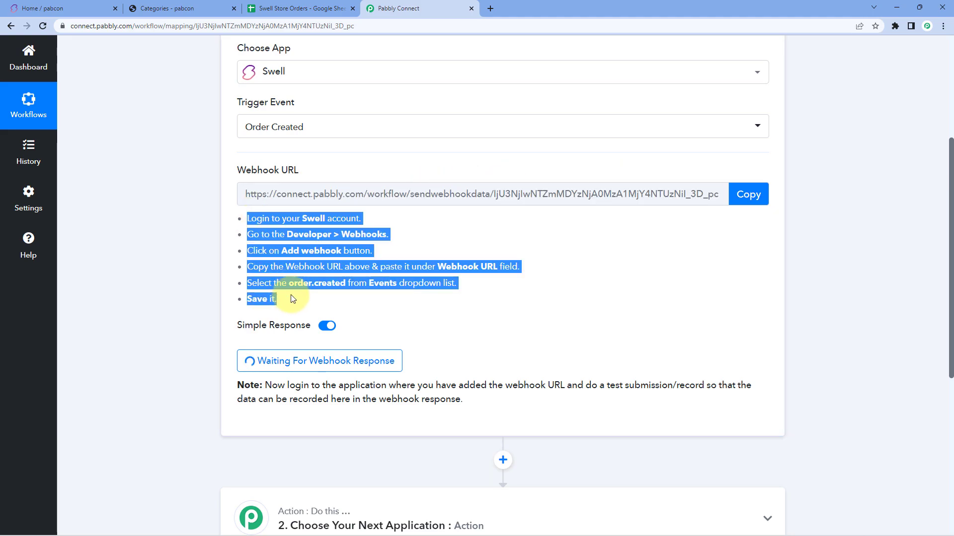
pyautogui.click(389, 291)
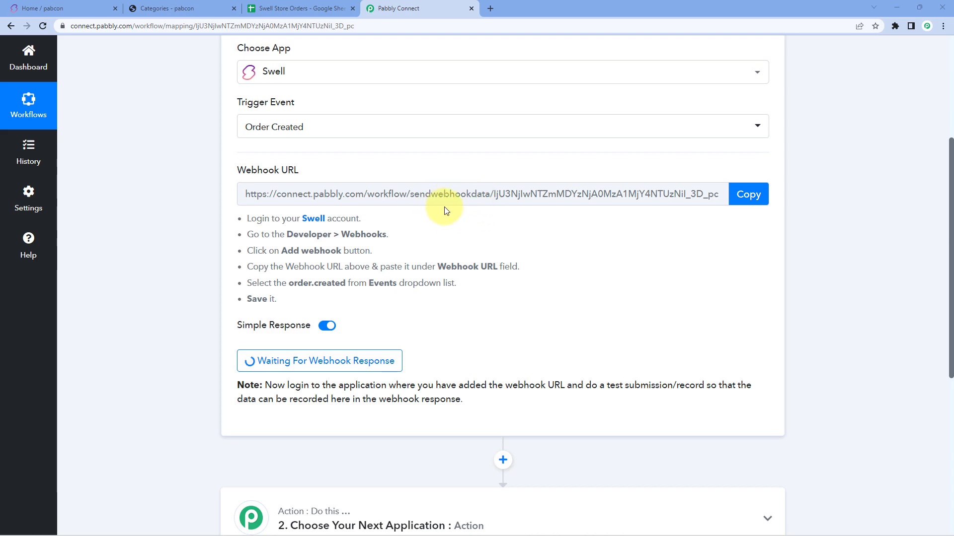
pyautogui.click(74, 8)
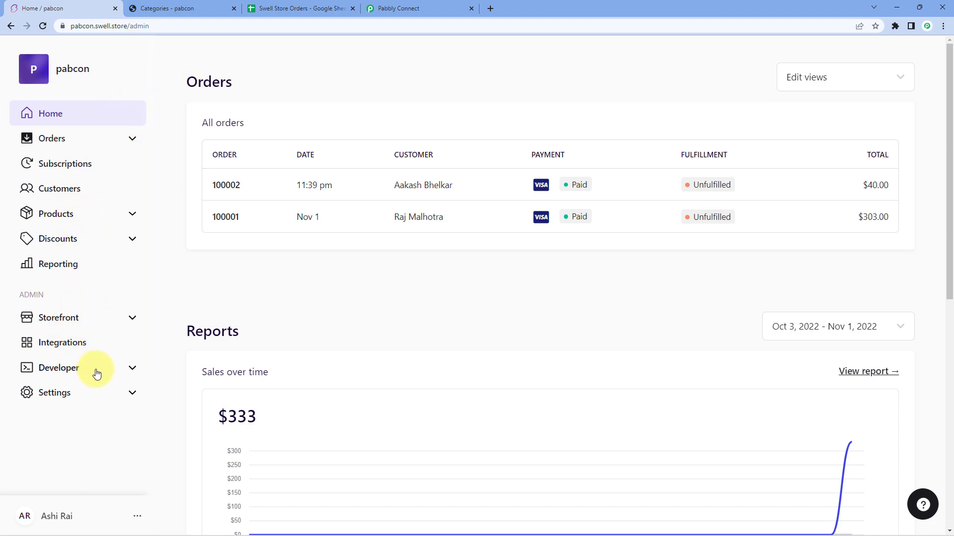
# Step: In Developer > Webhooks, add a new webhook with the pasted Pabbly URL
pyautogui.click(133, 370)
pyautogui.scroll(-1, 64, 348)
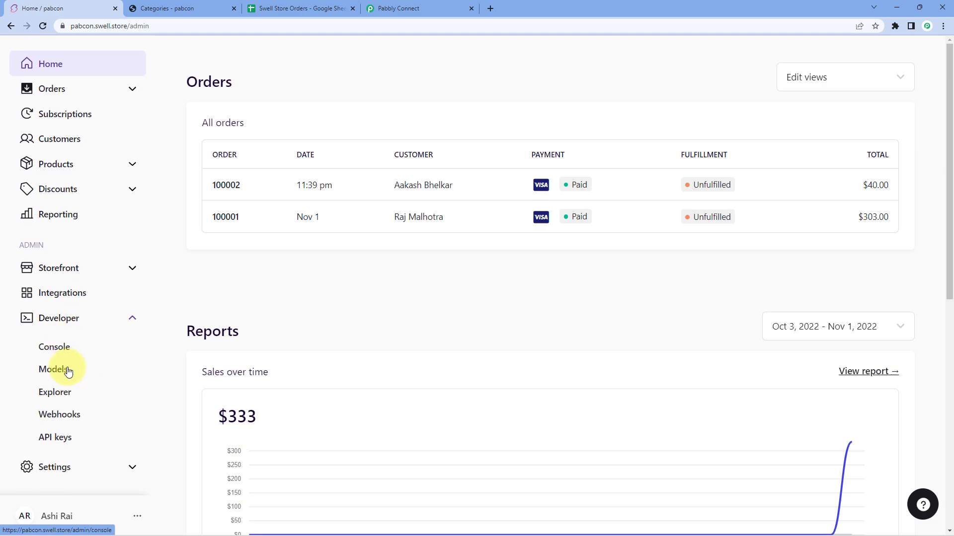
pyautogui.click(56, 420)
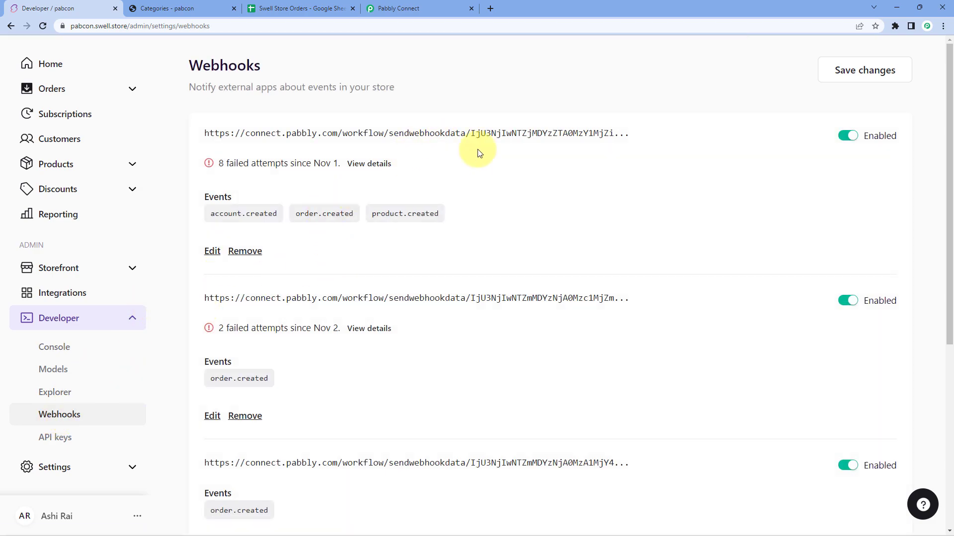
pyautogui.scroll(-6, 535, 184)
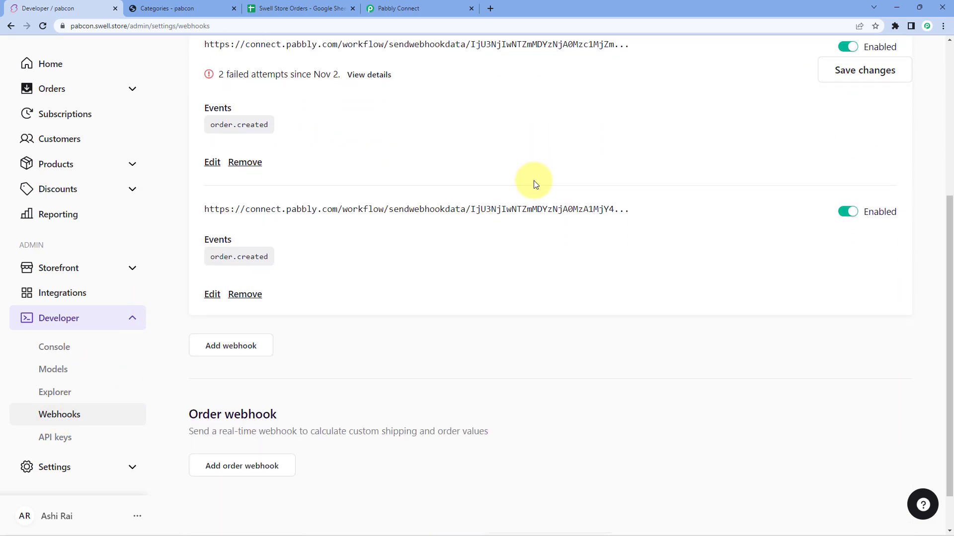
pyautogui.click(232, 307)
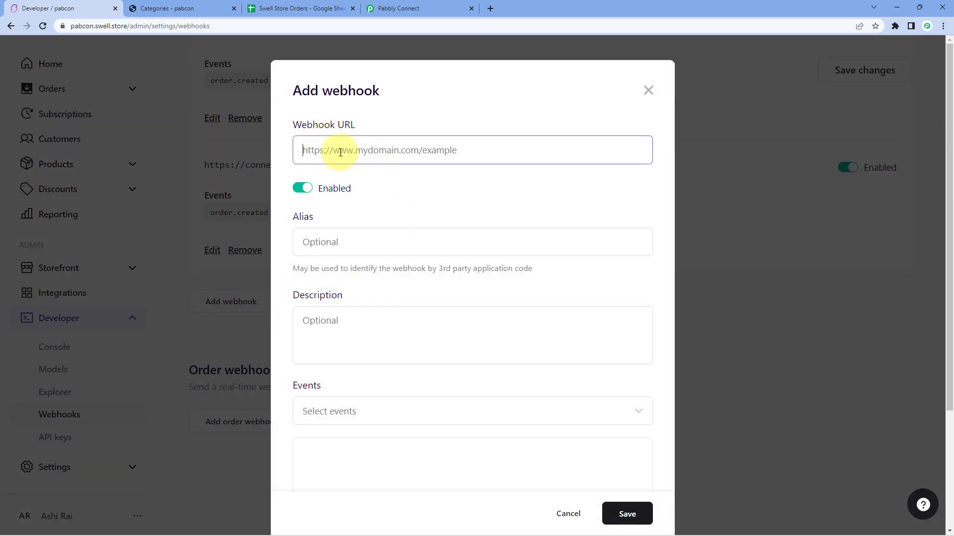
pyautogui.rightClick(341, 153)
pyautogui.click(367, 232)
pyautogui.click(374, 183)
# Step: Subscribe the new webhook to the order.created event
pyautogui.scroll(-2, 372, 159)
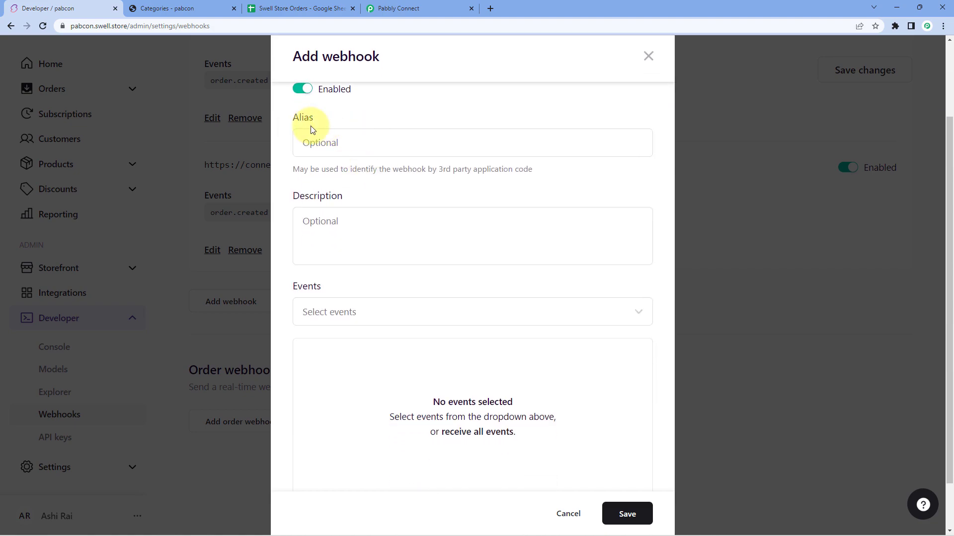
pyautogui.scroll(-1, 371, 193)
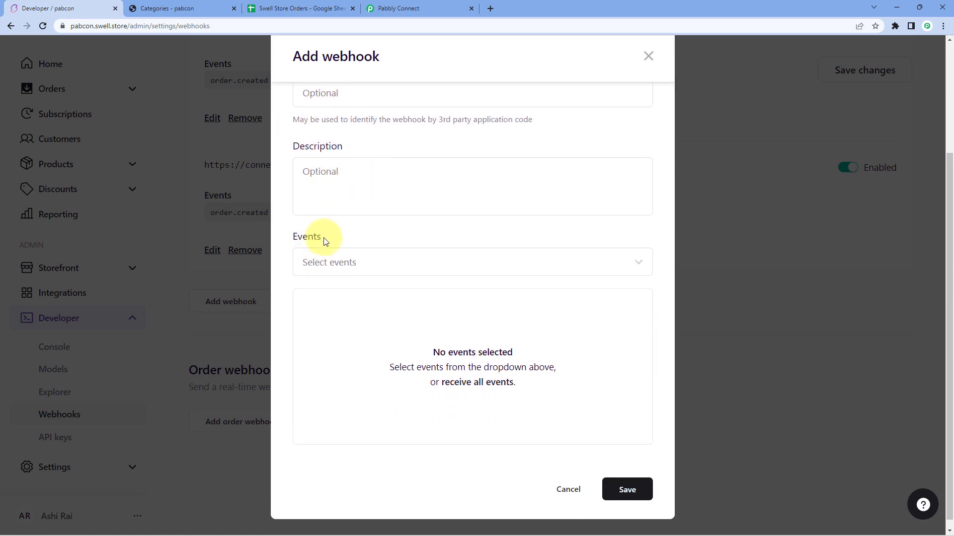
pyautogui.click(464, 266)
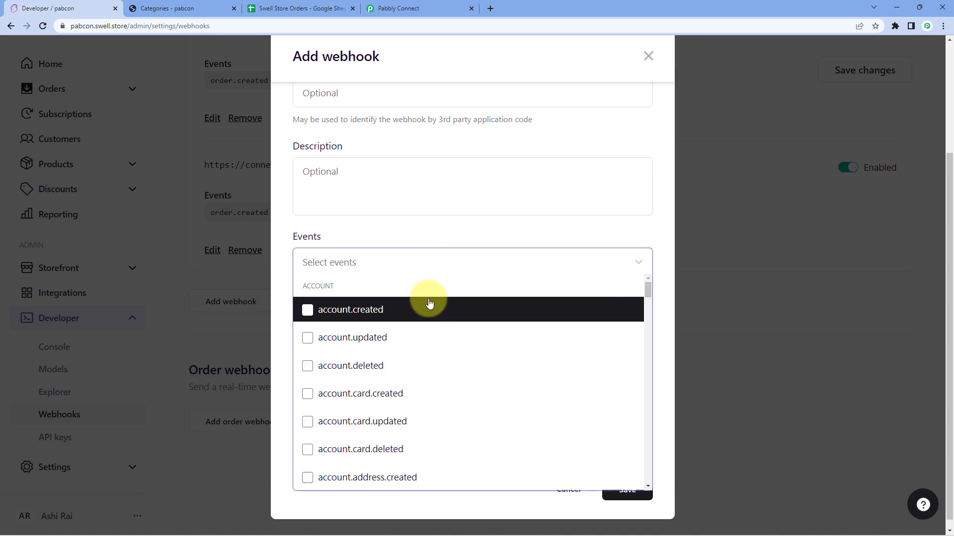
pyautogui.scroll(-4, 434, 310)
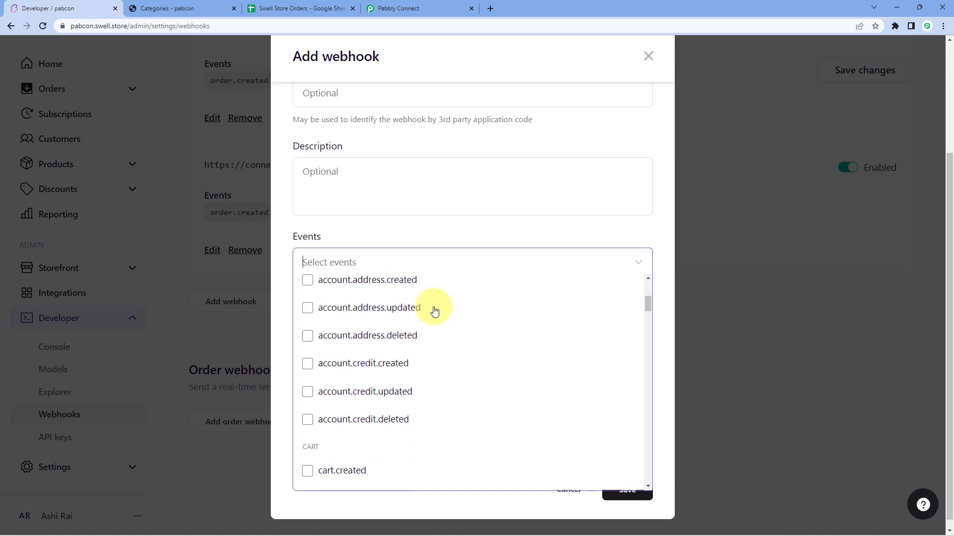
pyautogui.scroll(-10, 433, 310)
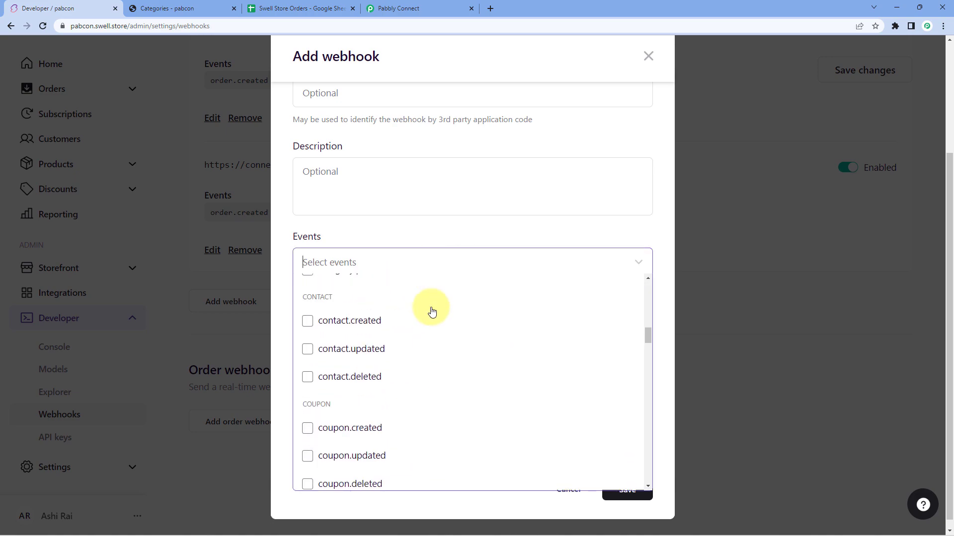
pyautogui.scroll(-7, 432, 311)
pyautogui.scroll(-3, 430, 312)
pyautogui.click(310, 289)
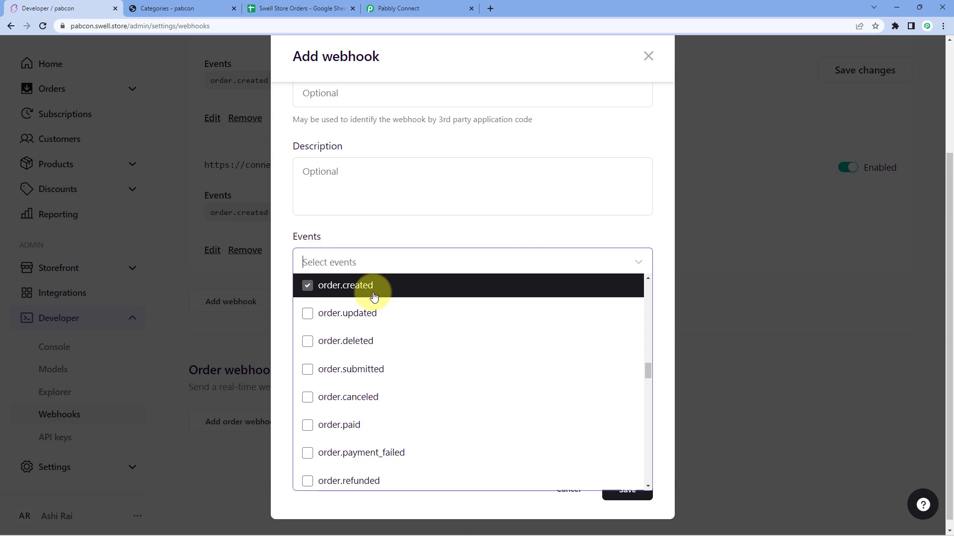
# Step: Check order.created against the Pabbly instructions, save the webhook and settings, and return to Pabbly
pyautogui.click(405, 8)
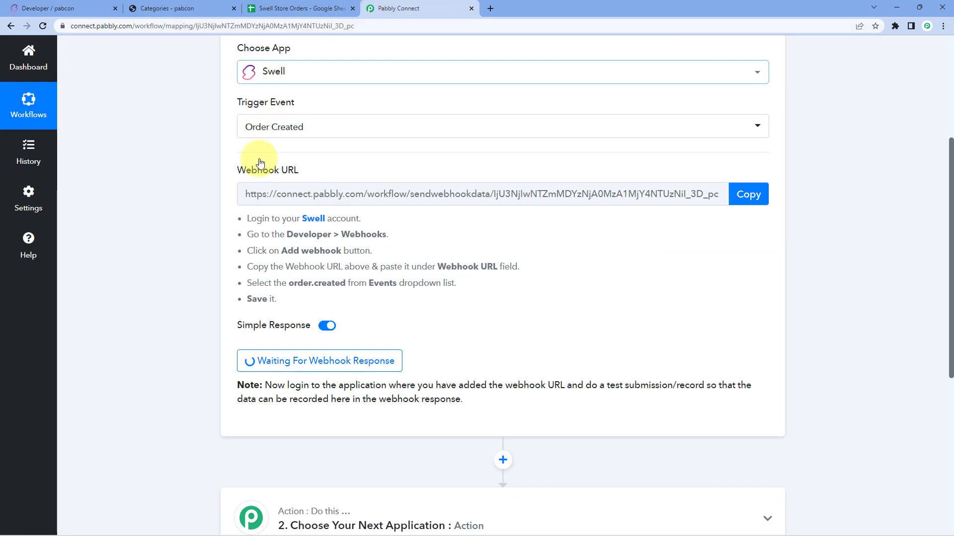
pyautogui.moveTo(289, 283); pyautogui.dragTo(346, 291)
pyautogui.click(343, 297)
pyautogui.click(47, 8)
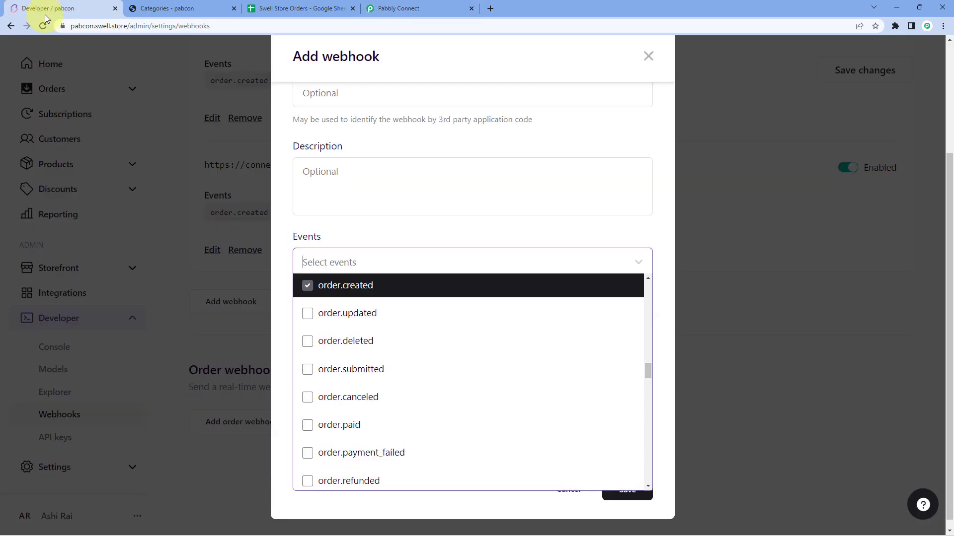
pyautogui.click(453, 238)
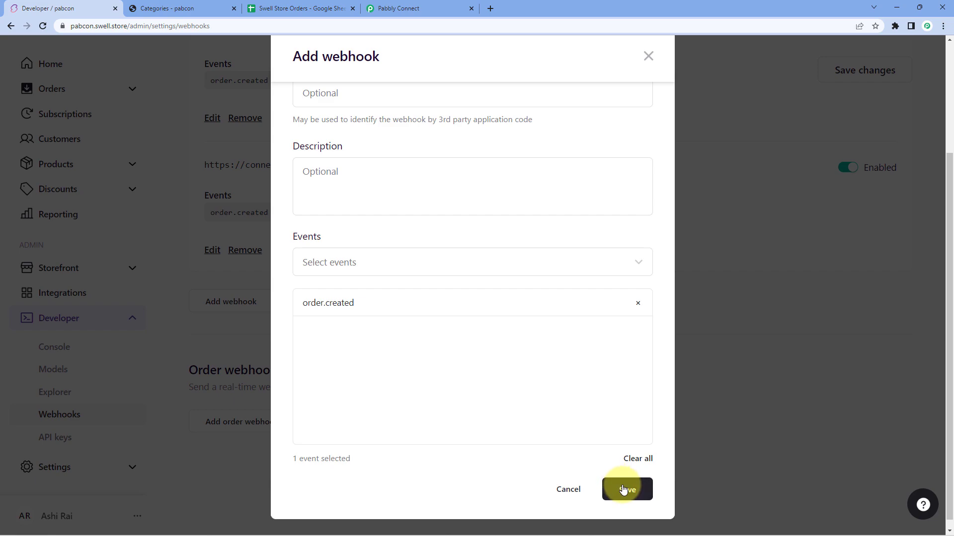
pyautogui.click(624, 490)
pyautogui.click(844, 69)
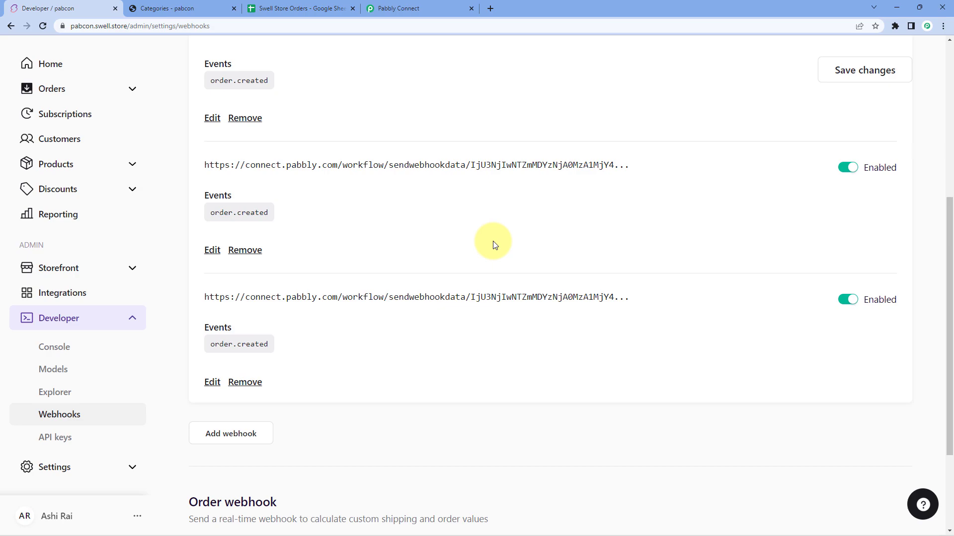
pyautogui.click(419, 6)
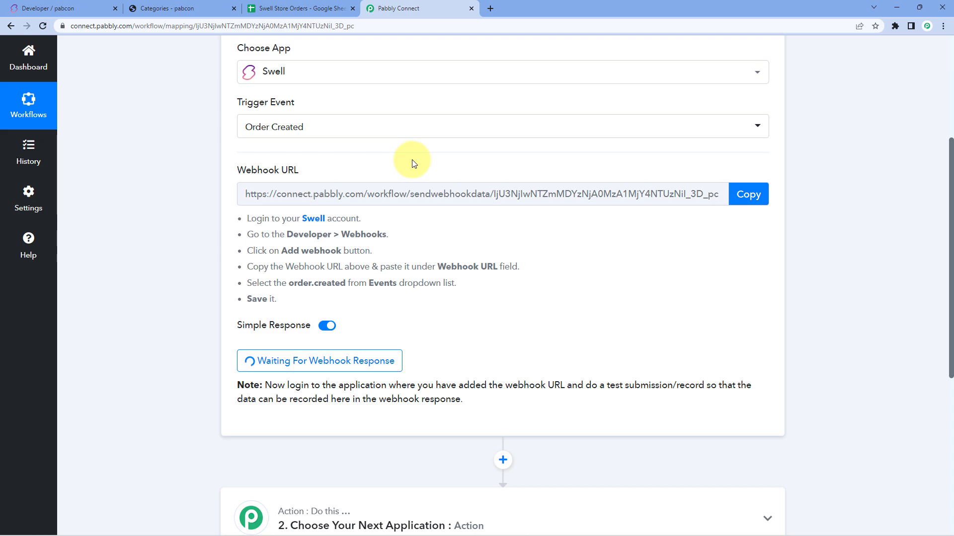
# Step: Add one copy of 'What I Know About Running Coffee Shops' to the cart and go to checkout
pyautogui.click(202, 7)
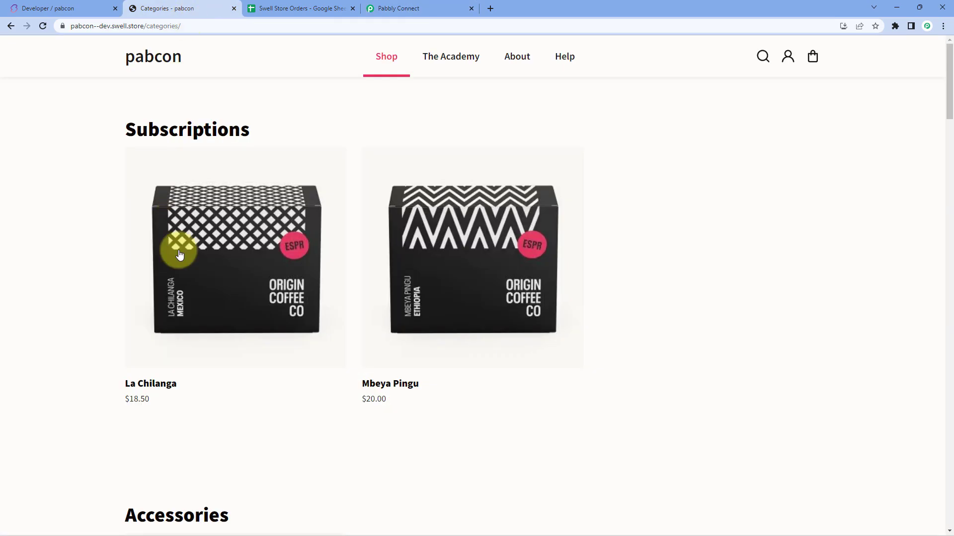
pyautogui.scroll(-8, 85, 234)
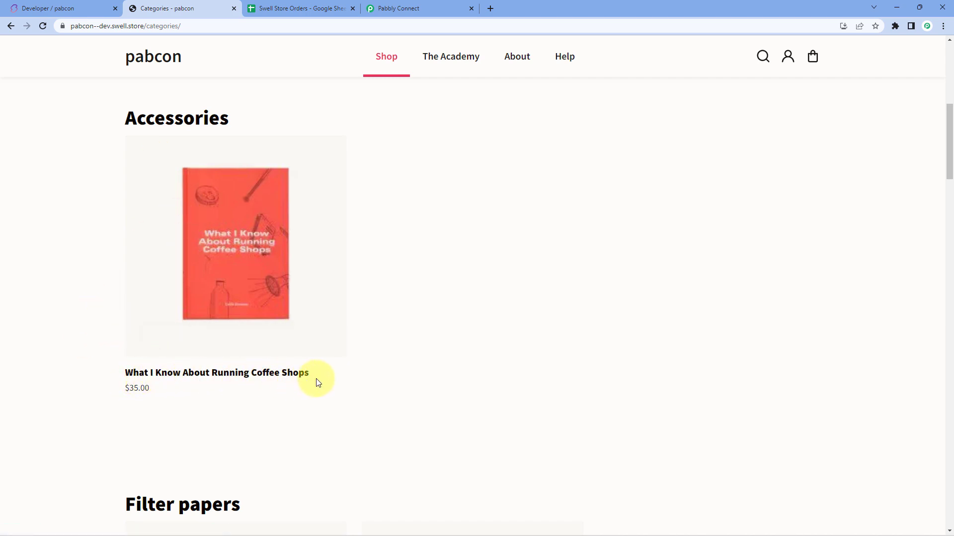
pyautogui.click(214, 374)
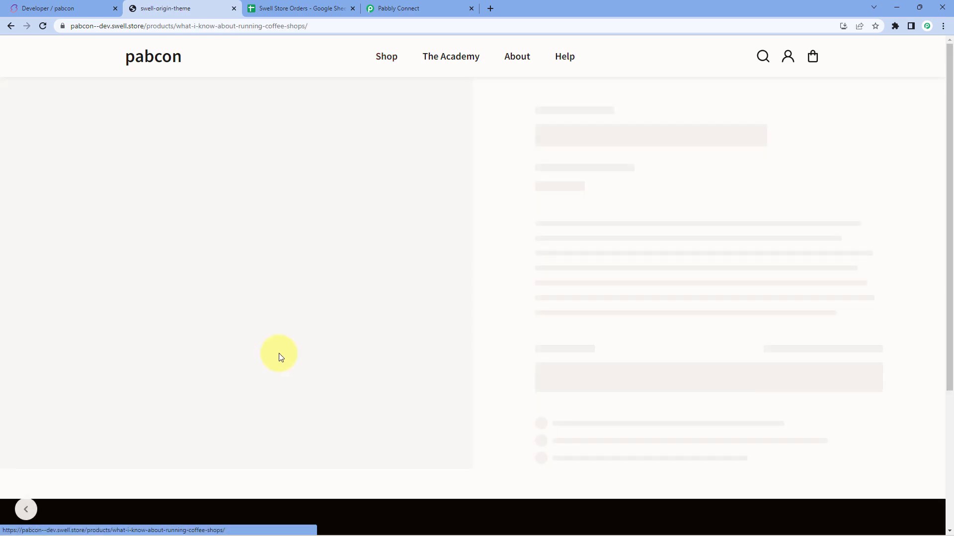
pyautogui.click(615, 405)
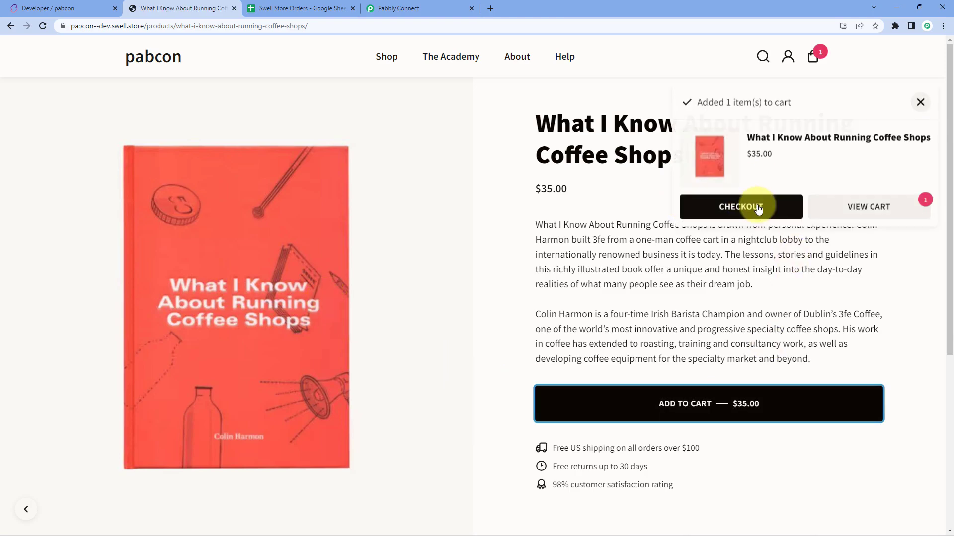
pyautogui.click(742, 208)
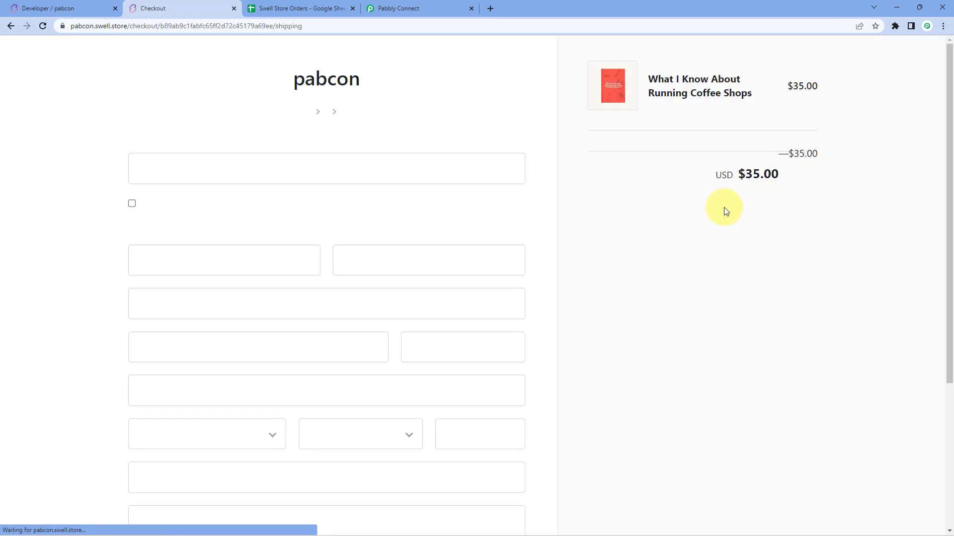
# Step: Enter the customer's e-mail address and first and last name
pyautogui.click(225, 200)
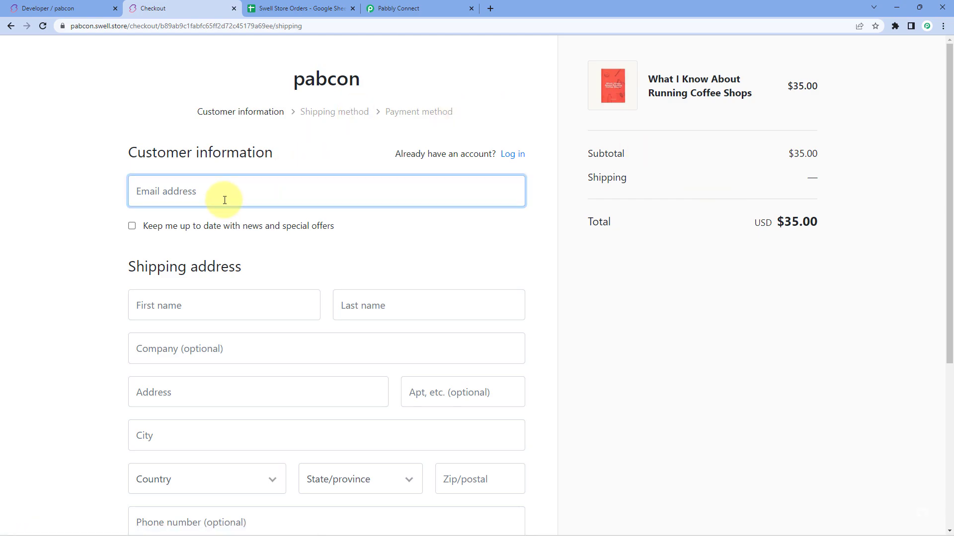
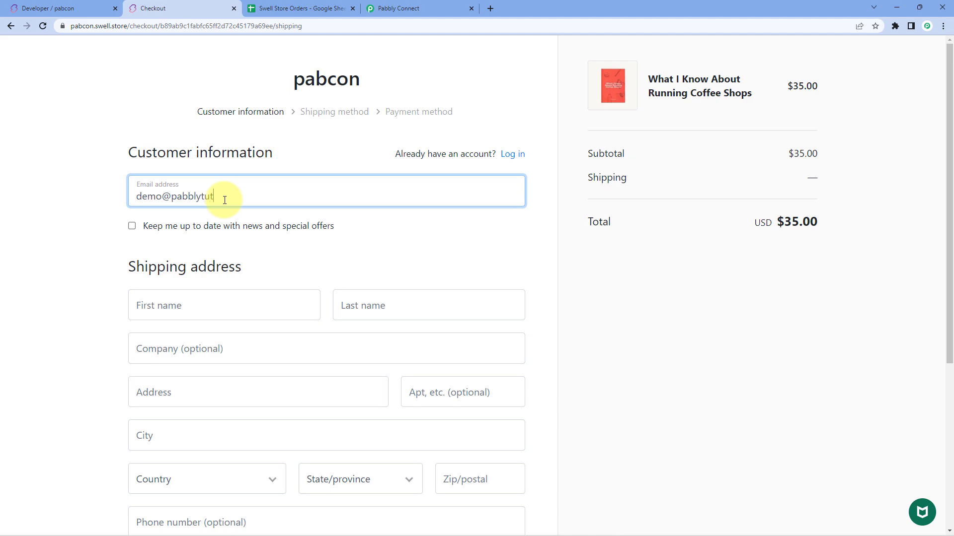
pyautogui.press('Tab')
pyautogui.press('Tab')
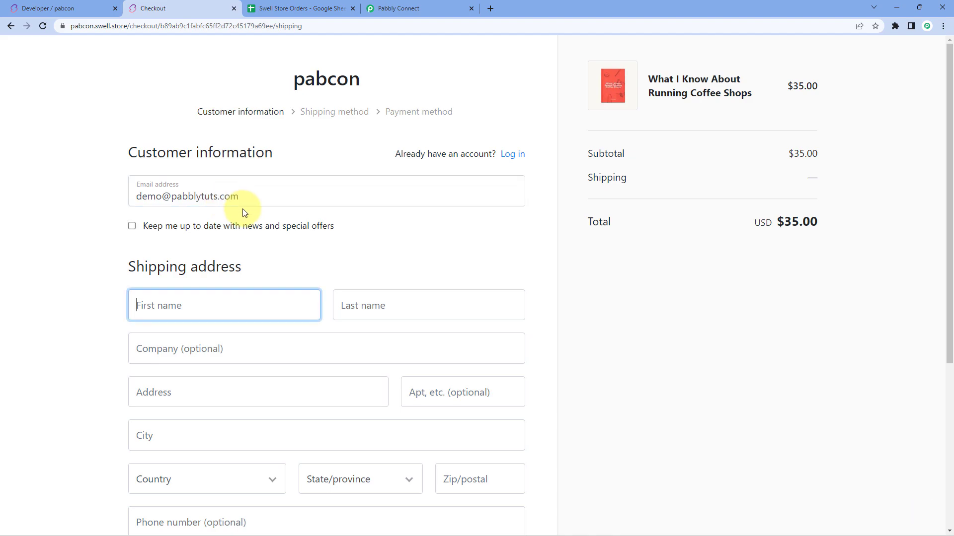
pyautogui.write('Dummy')
pyautogui.press('Tab')
pyautogui.write('u')
pyautogui.press('BackSpace')
pyautogui.write('User')
# Step: Fill in the street address and city, choose India, and pick the state found by 'madhya'
pyautogui.scroll(-2, 242, 219)
pyautogui.click(188, 289)
pyautogui.press('Tab')
pyautogui.press('Tab')
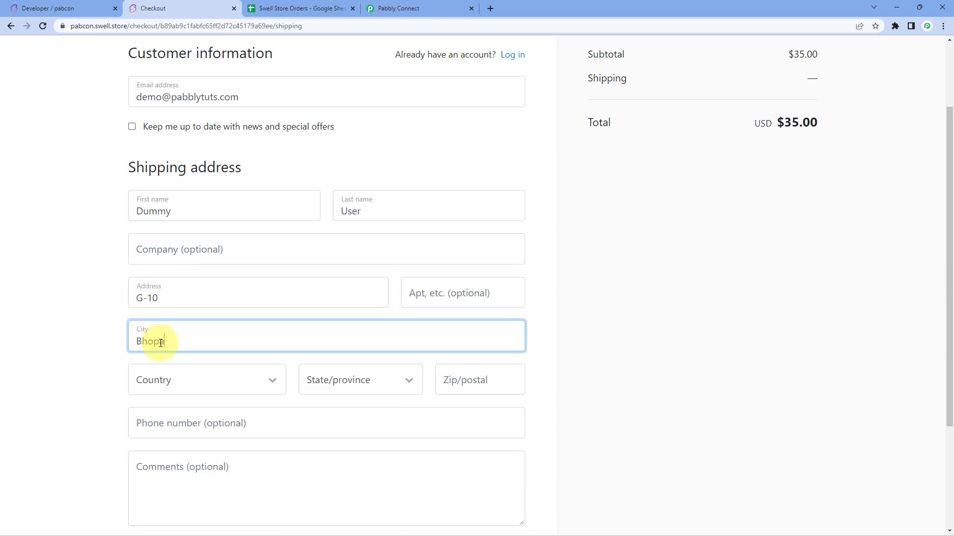
pyautogui.click(228, 380)
pyautogui.write('india')
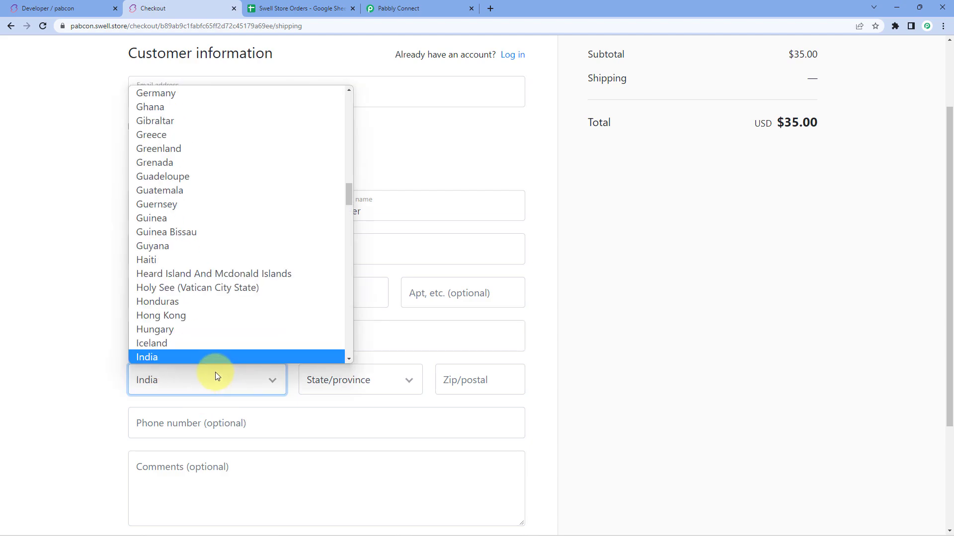
pyautogui.click(214, 357)
pyautogui.press('Tab')
pyautogui.write('madhya')
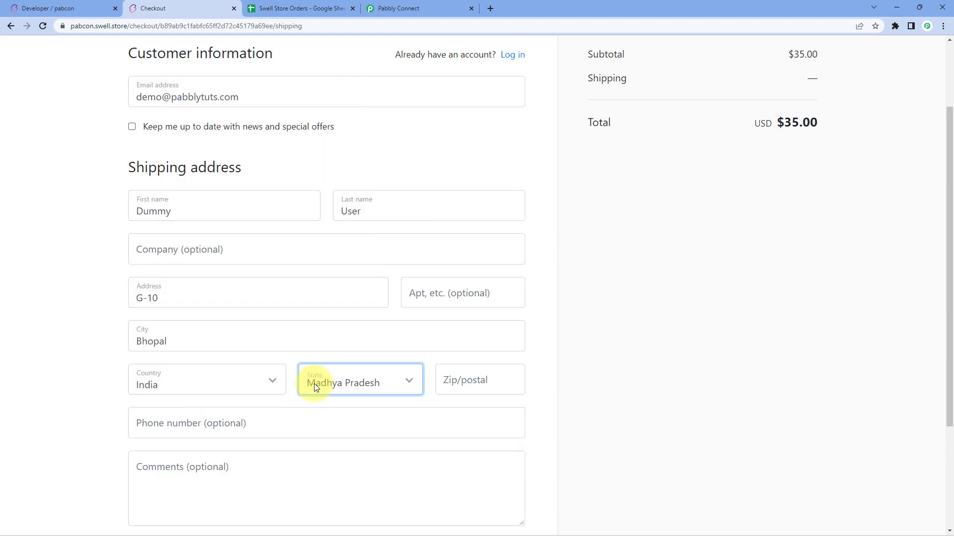
# Step: Add the postal code and phone number, then continue to the shipping method step
pyautogui.click(446, 378)
pyautogui.write('462039')
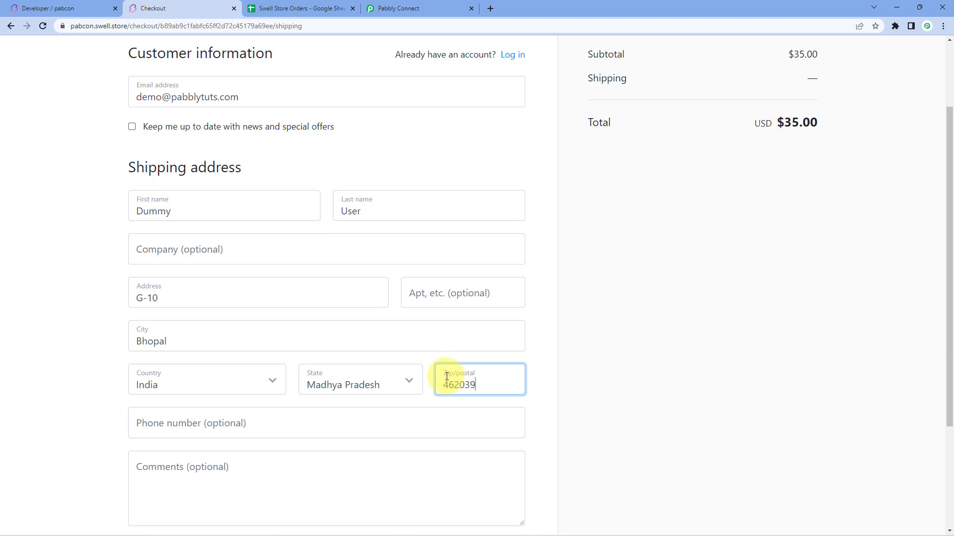
pyautogui.scroll(-2, 348, 377)
pyautogui.click(385, 326)
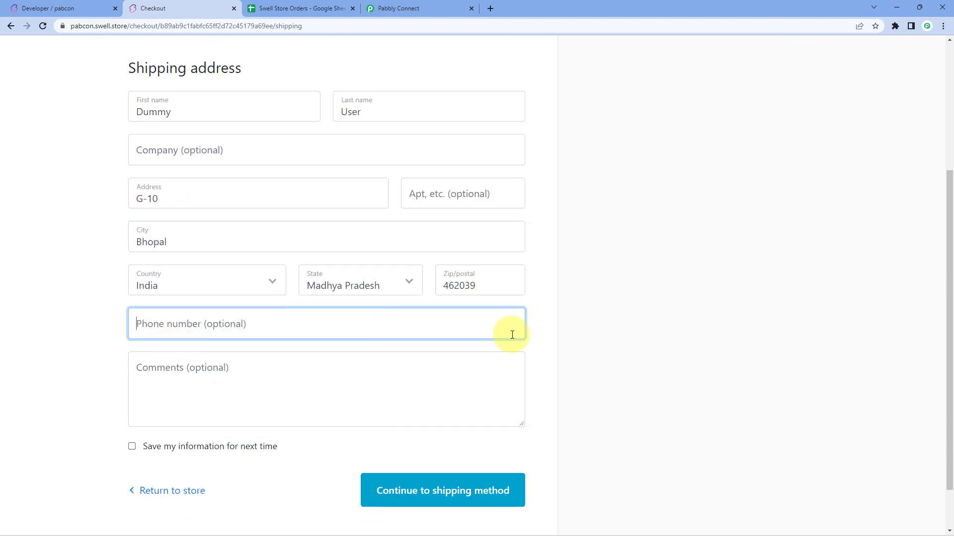
pyautogui.write('1********1')
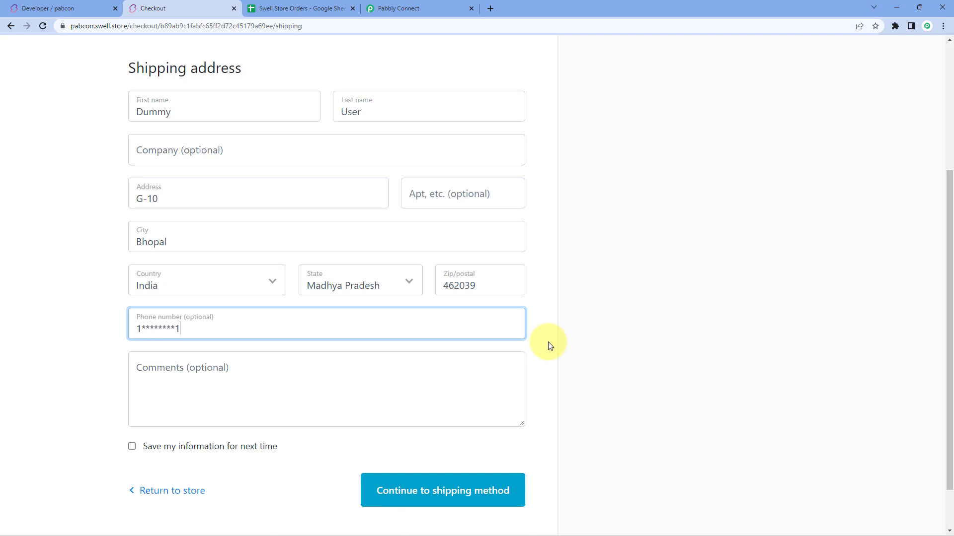
pyautogui.click(442, 495)
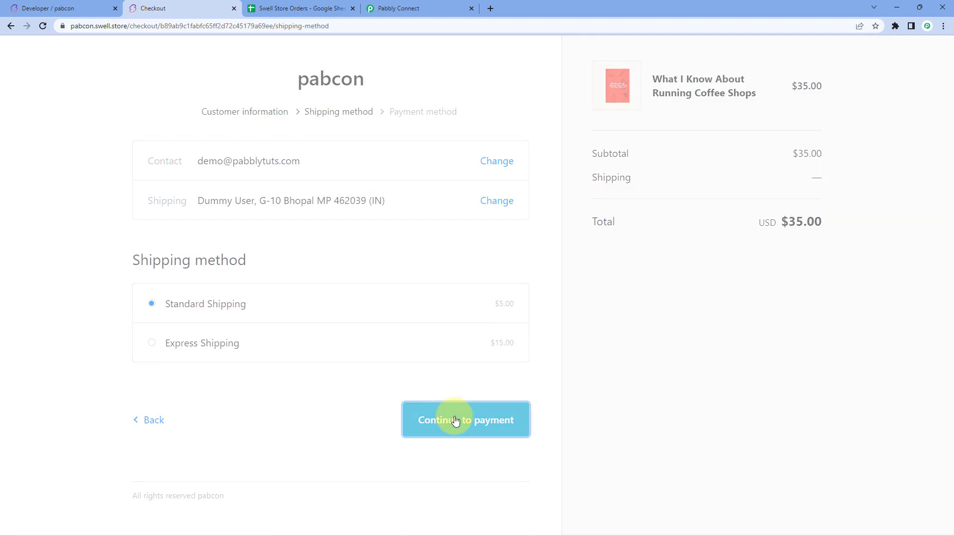
# Step: Continue to payment with Standard Shipping and enter the test card number and name 'Bogus Gateway'
pyautogui.click(455, 421)
pyautogui.click(249, 362)
pyautogui.write('4111 1111 1111 1111')
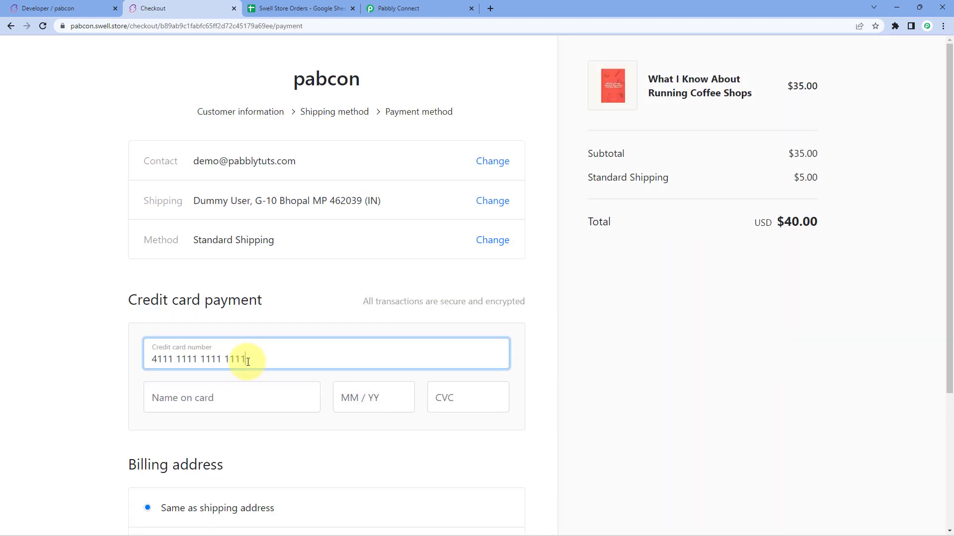
pyautogui.scroll(-2, 96, 347)
pyautogui.click(207, 300)
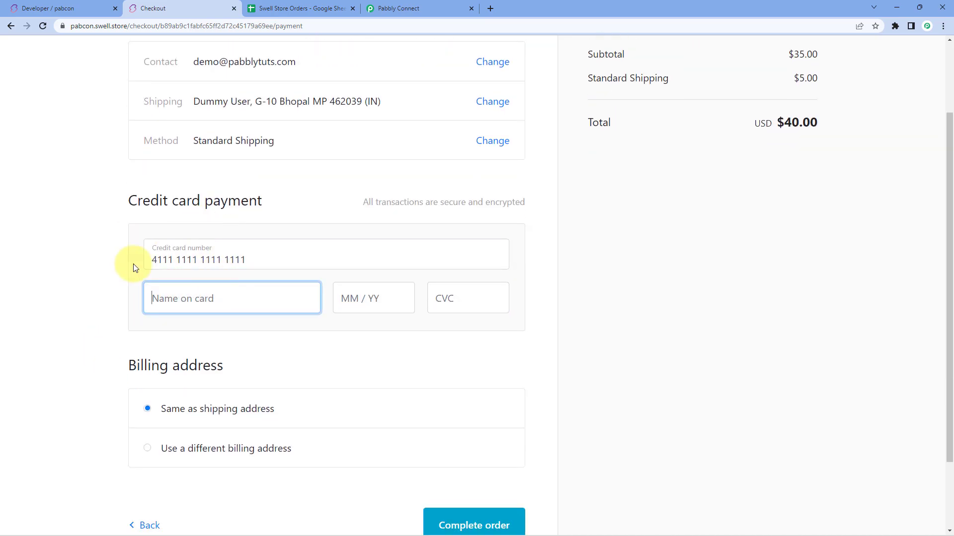
pyautogui.write('Bo')
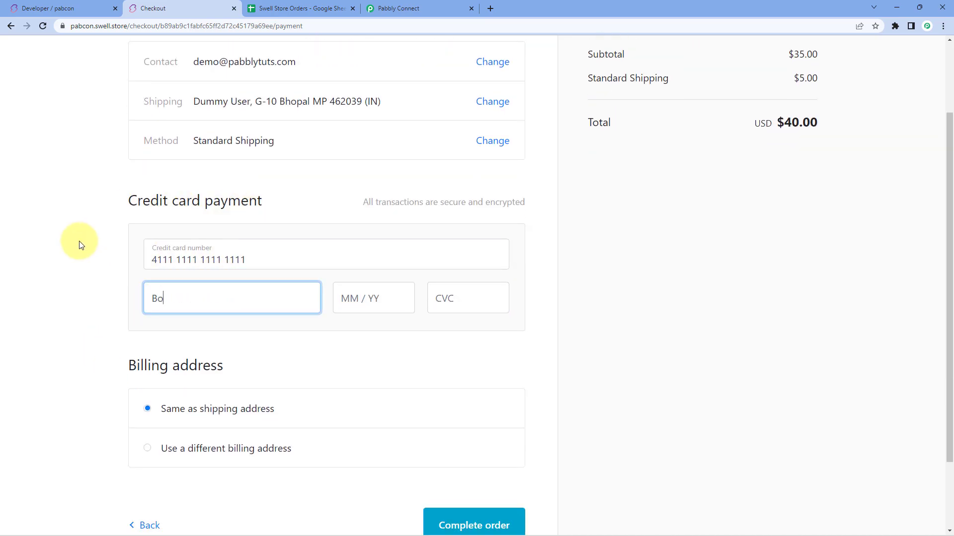
pyautogui.write('gus')
pyautogui.scroll(-1, 80, 246)
pyautogui.write('Gateway')
# Step: Add the card expiry date and security code and place the $40.00 order
pyautogui.press('Tab')
pyautogui.write('1225')
pyautogui.press('Tab')
pyautogui.write('213')
pyautogui.click(487, 475)
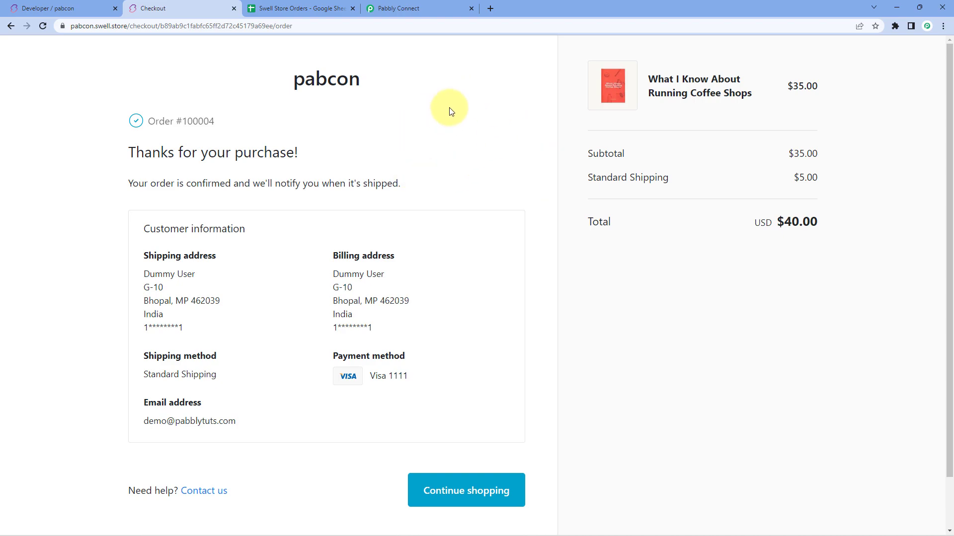
pyautogui.click(433, 6)
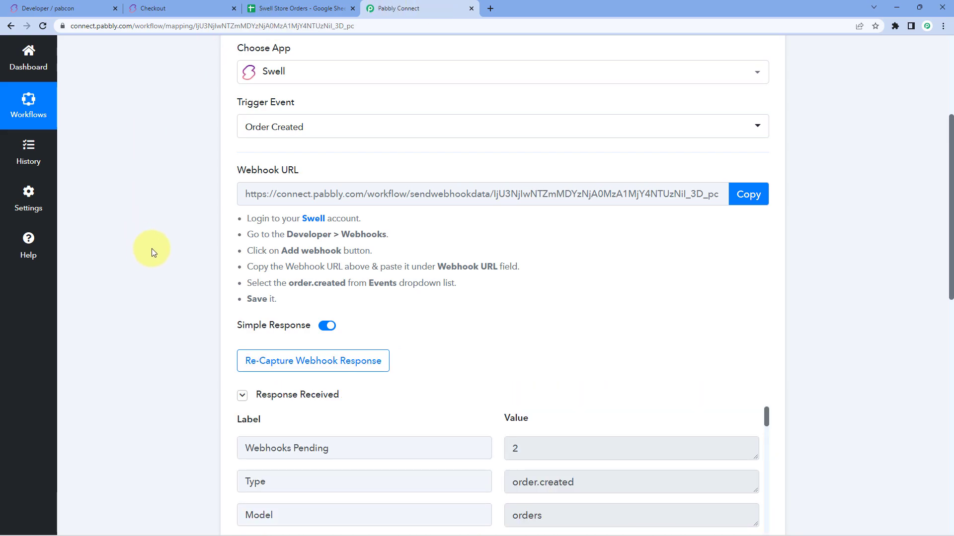
pyautogui.scroll(-3, 151, 248)
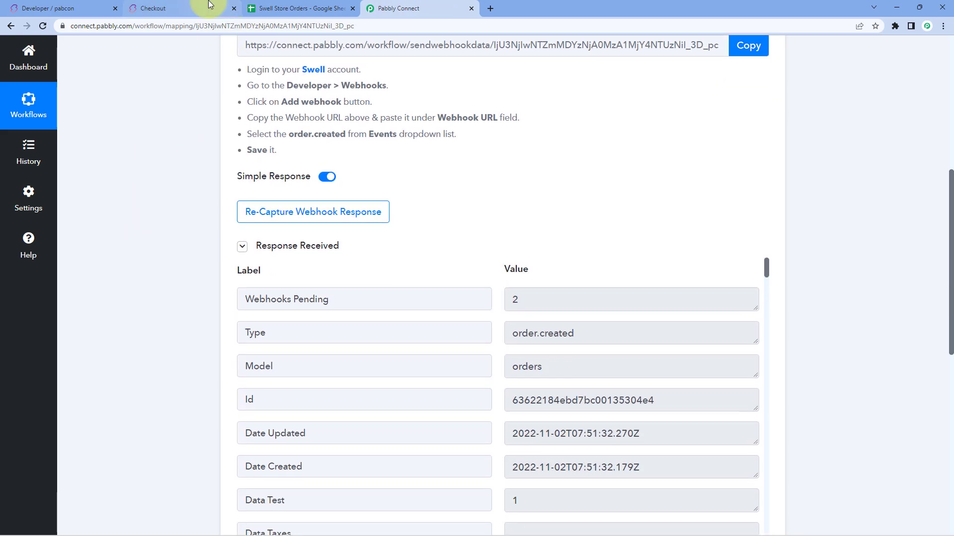
pyautogui.click(201, 8)
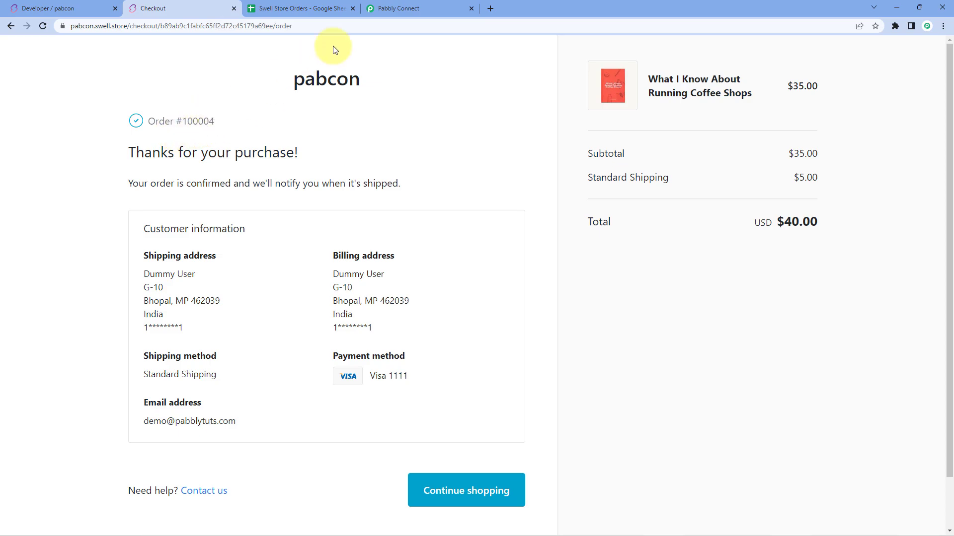
pyautogui.click(398, 9)
pyautogui.scroll(-2, 154, 186)
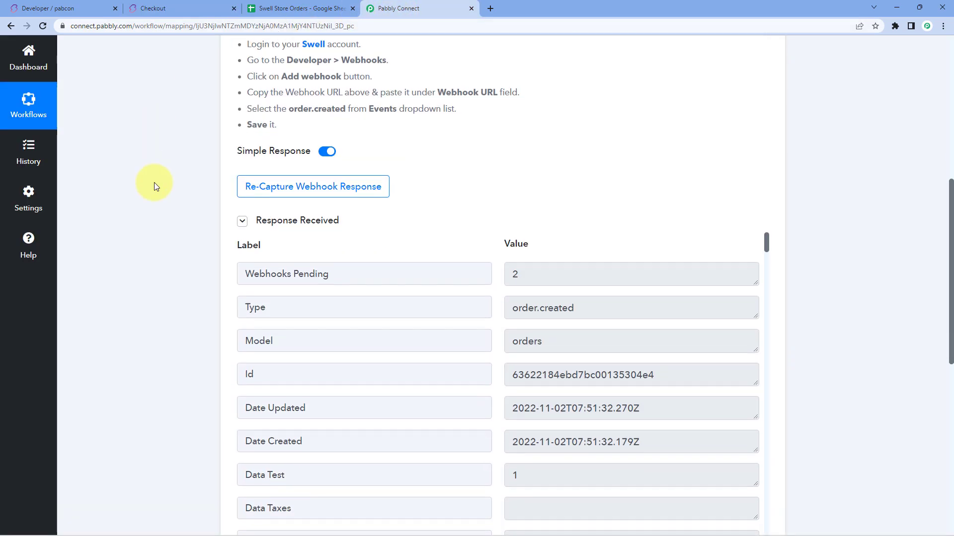
pyautogui.scroll(-1, 452, 151)
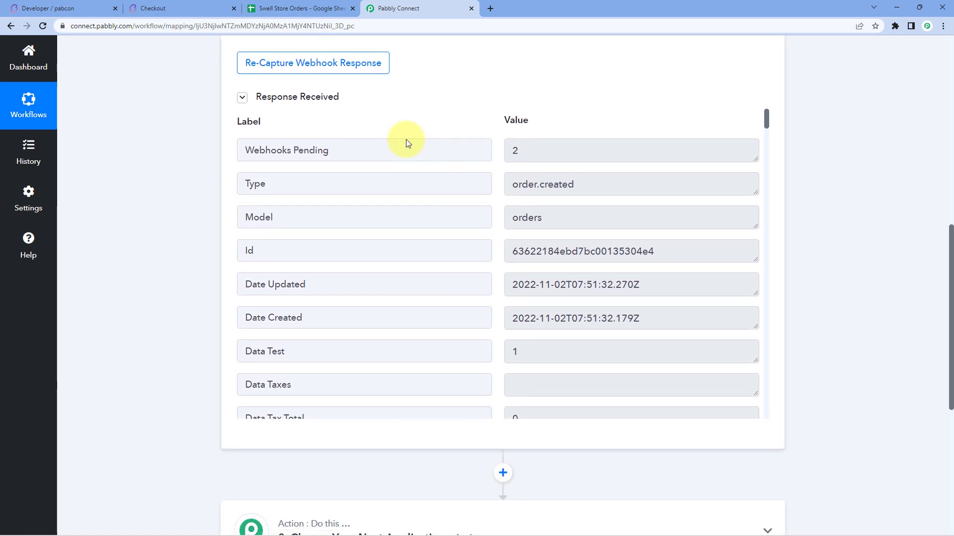
pyautogui.scroll(-1, 442, 139)
pyautogui.doubleClick(315, 134)
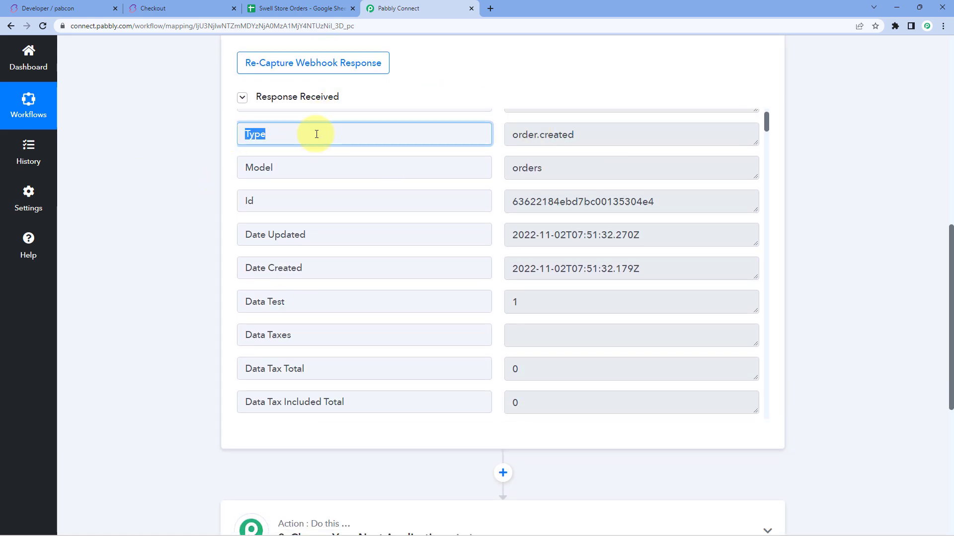
pyautogui.click(540, 138)
pyautogui.tripleClick(540, 138)
pyautogui.click(496, 140)
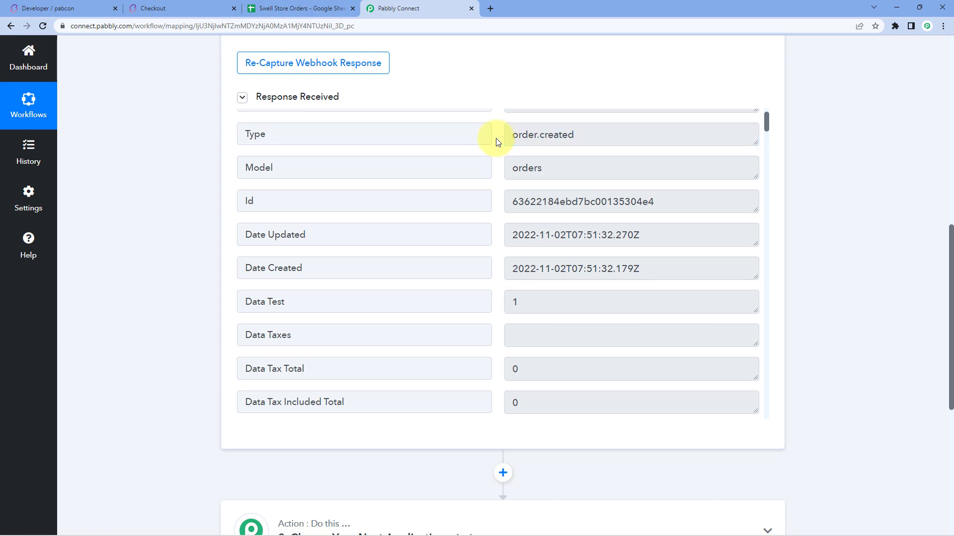
pyautogui.moveTo(515, 135); pyautogui.dragTo(585, 141)
pyautogui.click(557, 134)
pyautogui.click(497, 149)
pyautogui.click(513, 199)
pyautogui.moveTo(513, 201); pyautogui.dragTo(675, 201)
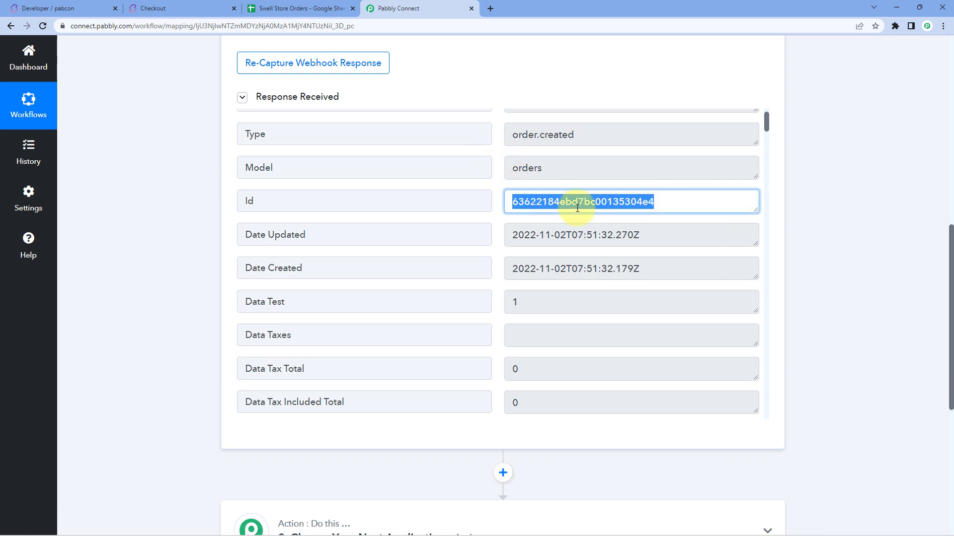
pyautogui.scroll(-2, 495, 206)
pyautogui.moveTo(511, 167); pyautogui.dragTo(662, 174)
pyautogui.click(606, 167)
pyautogui.click(495, 167)
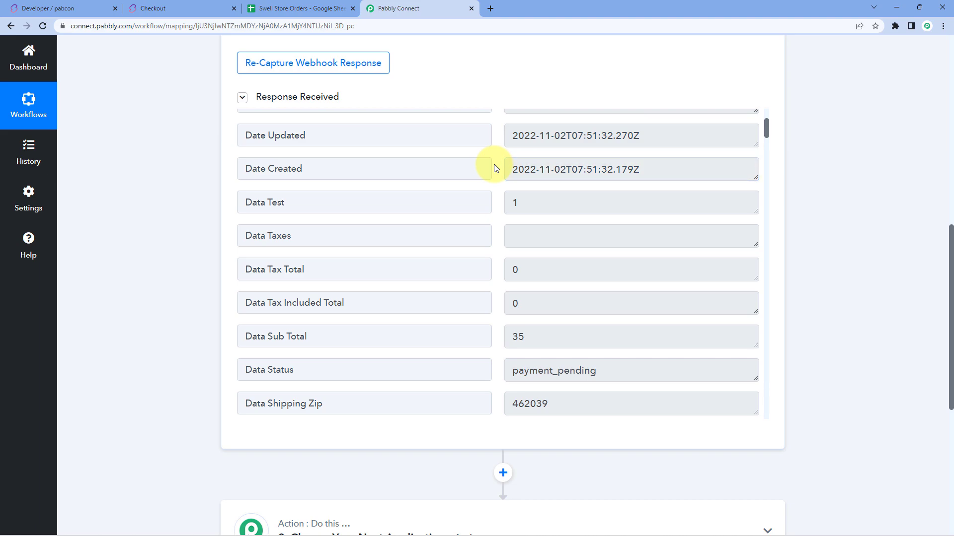
pyautogui.scroll(-3, 495, 169)
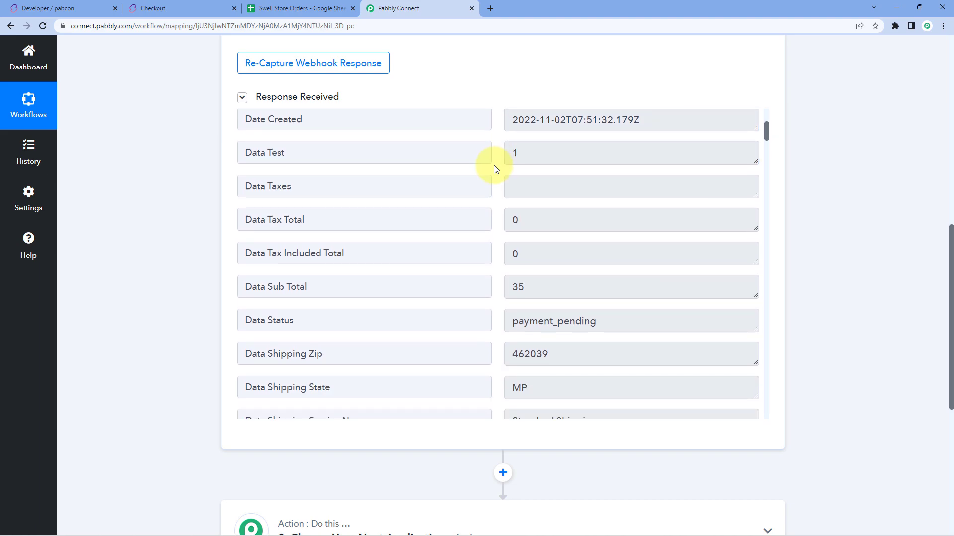
pyautogui.scroll(-2, 495, 169)
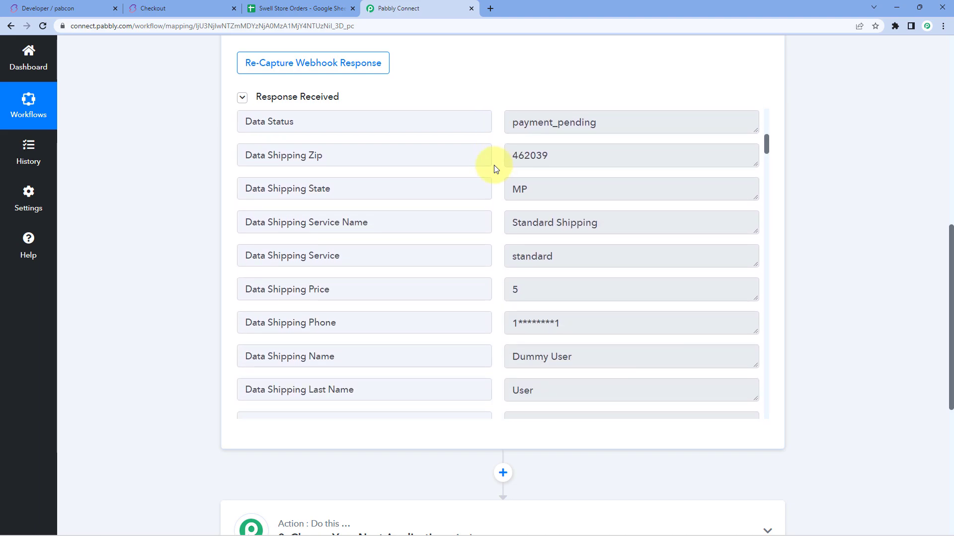
pyautogui.scroll(-3, 497, 169)
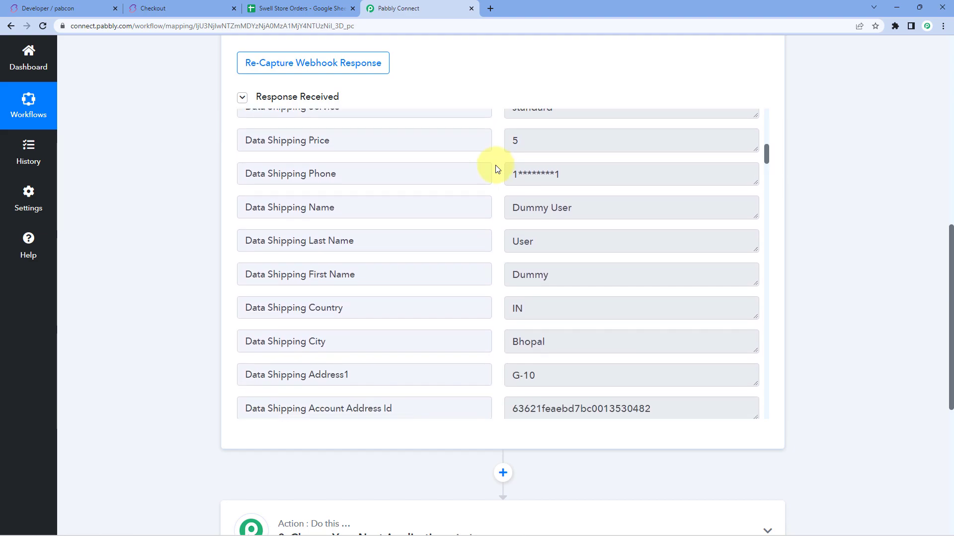
pyautogui.moveTo(596, 207); pyautogui.dragTo(500, 207)
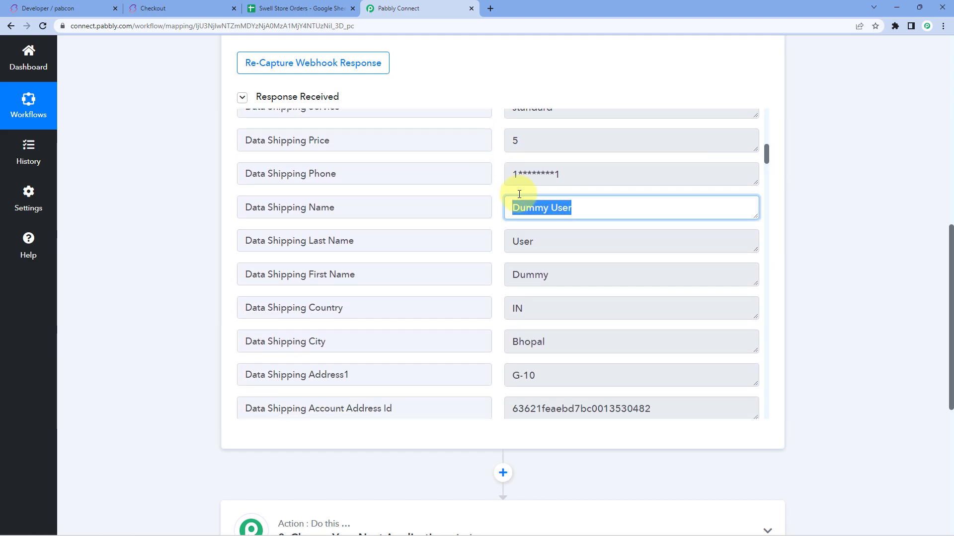
pyautogui.moveTo(573, 180); pyautogui.dragTo(521, 177)
pyautogui.scroll(-1, 527, 199)
pyautogui.moveTo(560, 225); pyautogui.dragTo(494, 195)
pyautogui.click(493, 196)
pyautogui.scroll(-1, 554, 234)
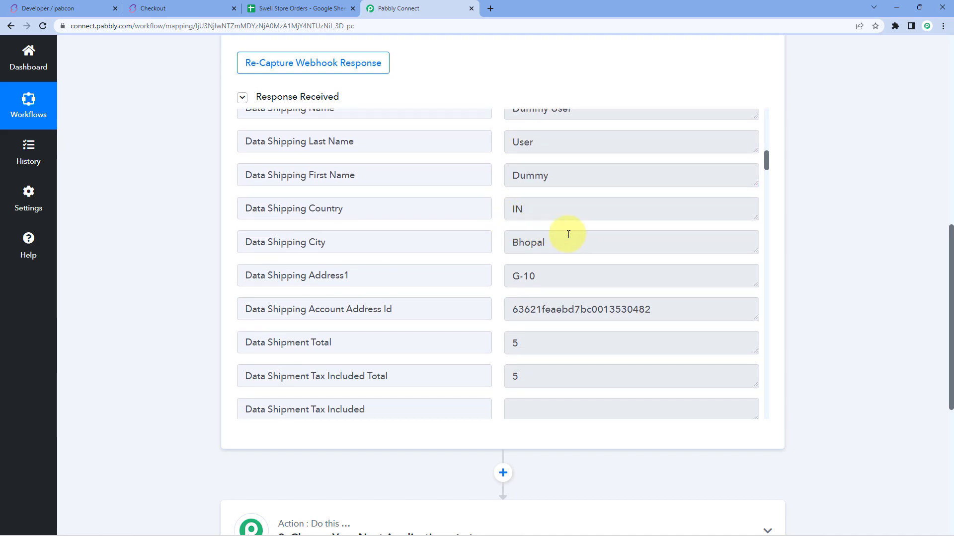
pyautogui.moveTo(565, 240); pyautogui.dragTo(485, 222)
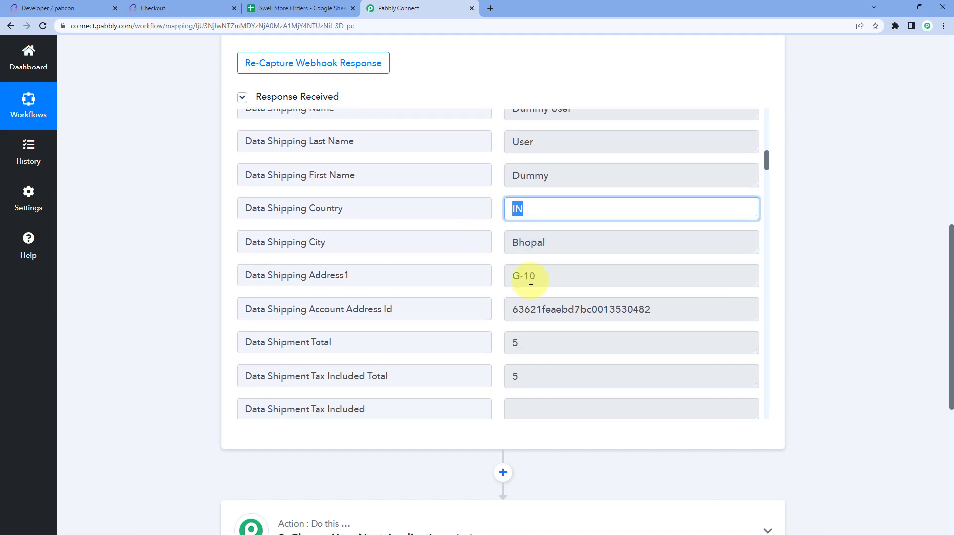
pyautogui.click(503, 280)
pyautogui.scroll(-3, 503, 278)
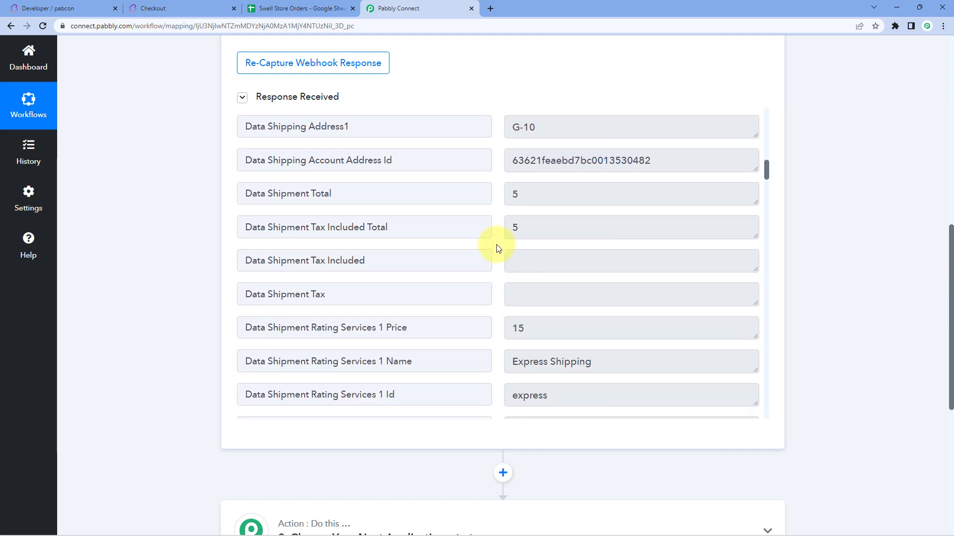
pyautogui.scroll(-5, 498, 249)
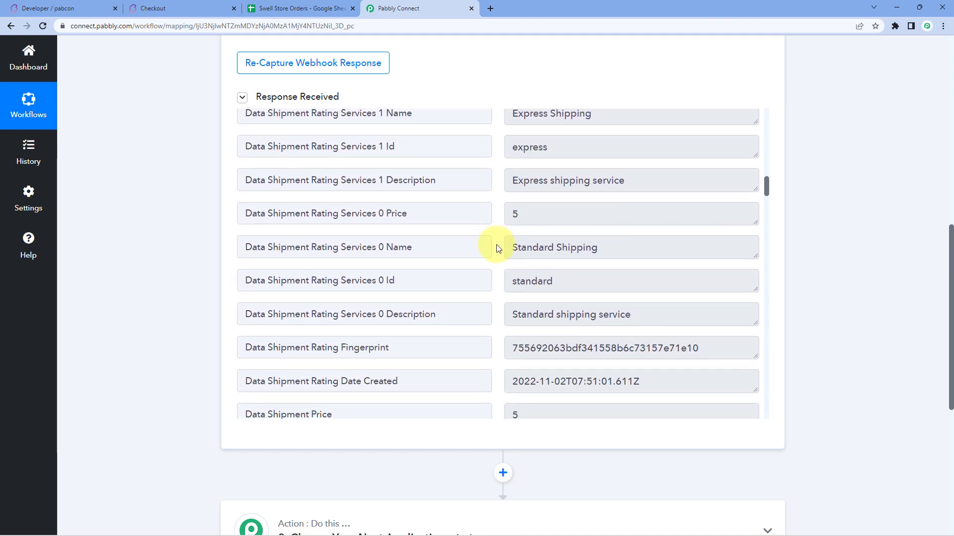
pyautogui.scroll(-4, 499, 249)
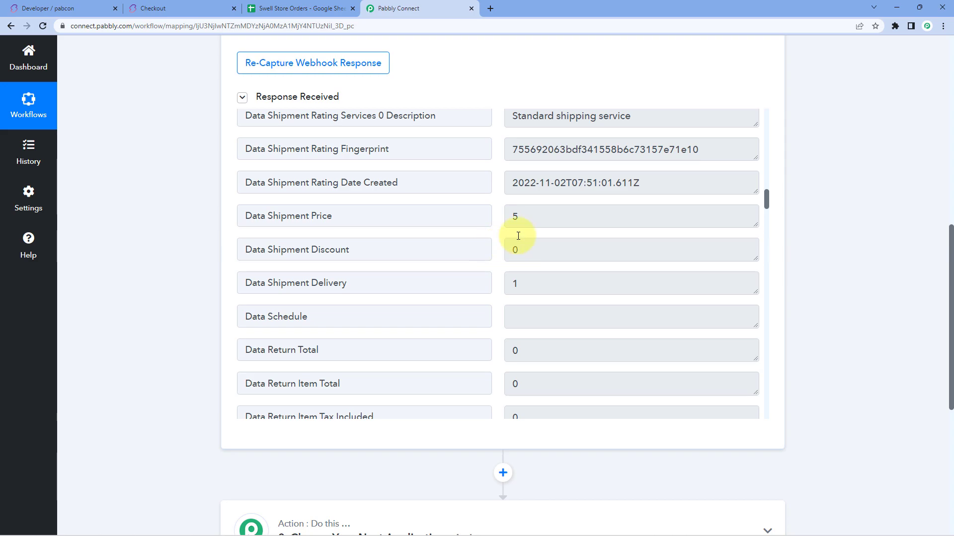
pyautogui.moveTo(337, 220); pyautogui.dragTo(219, 215)
pyautogui.moveTo(562, 217); pyautogui.dragTo(499, 222)
pyautogui.click(499, 221)
pyautogui.scroll(-6, 496, 219)
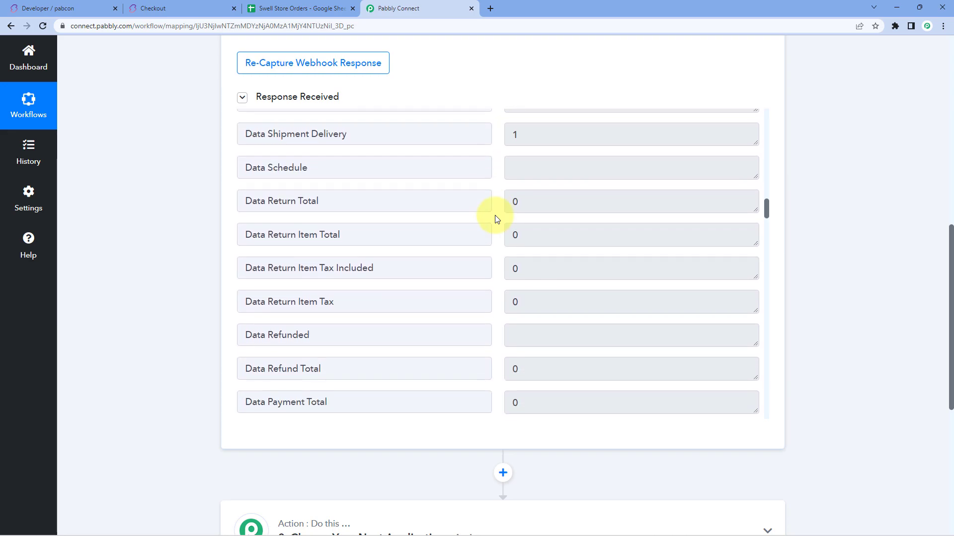
pyautogui.scroll(-10, 496, 218)
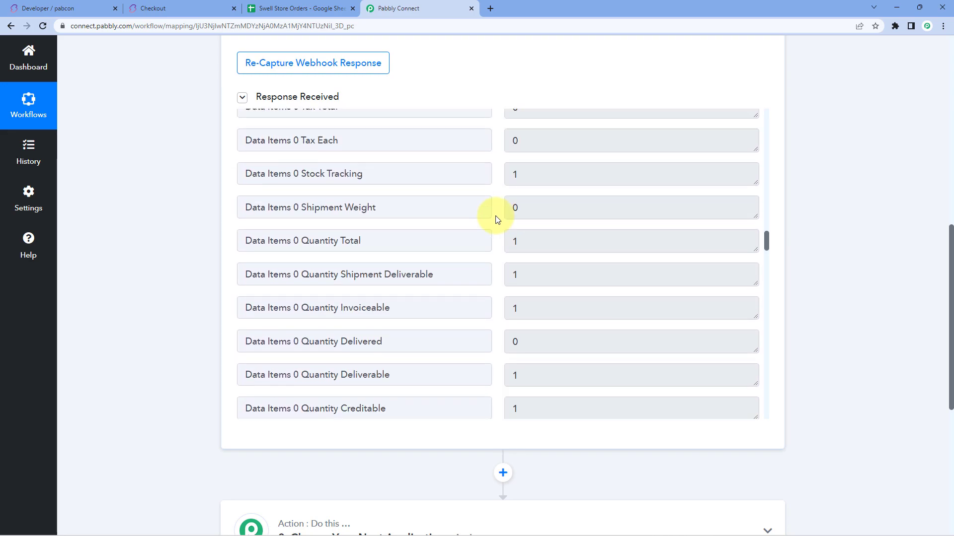
pyautogui.scroll(-3, 497, 219)
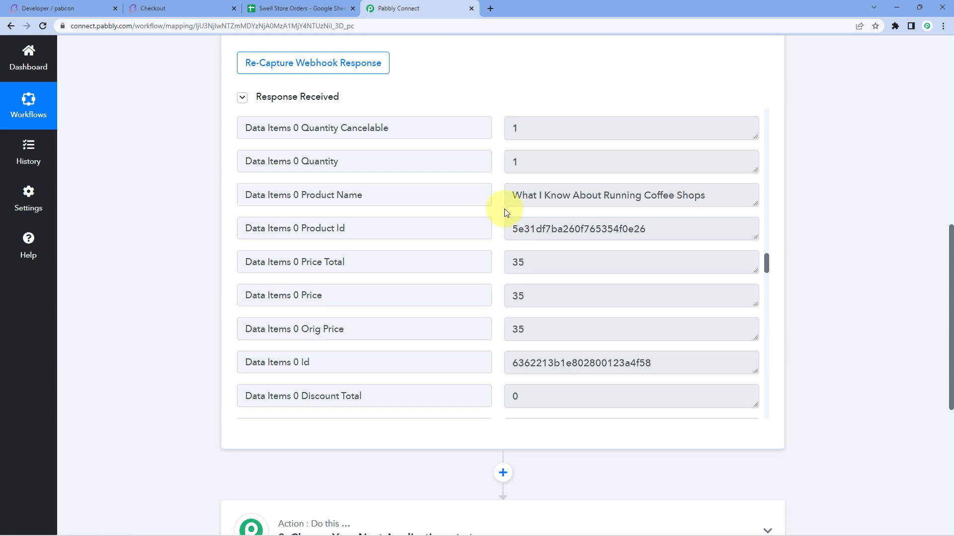
pyautogui.moveTo(512, 200); pyautogui.dragTo(724, 210)
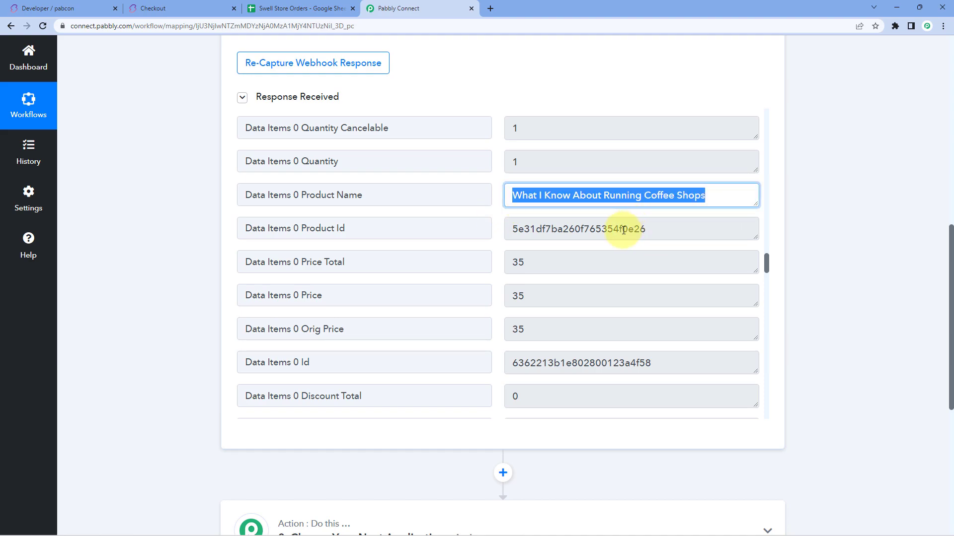
pyautogui.moveTo(671, 227); pyautogui.dragTo(472, 227)
pyautogui.scroll(-1, 538, 219)
pyautogui.moveTo(538, 219); pyautogui.dragTo(496, 219)
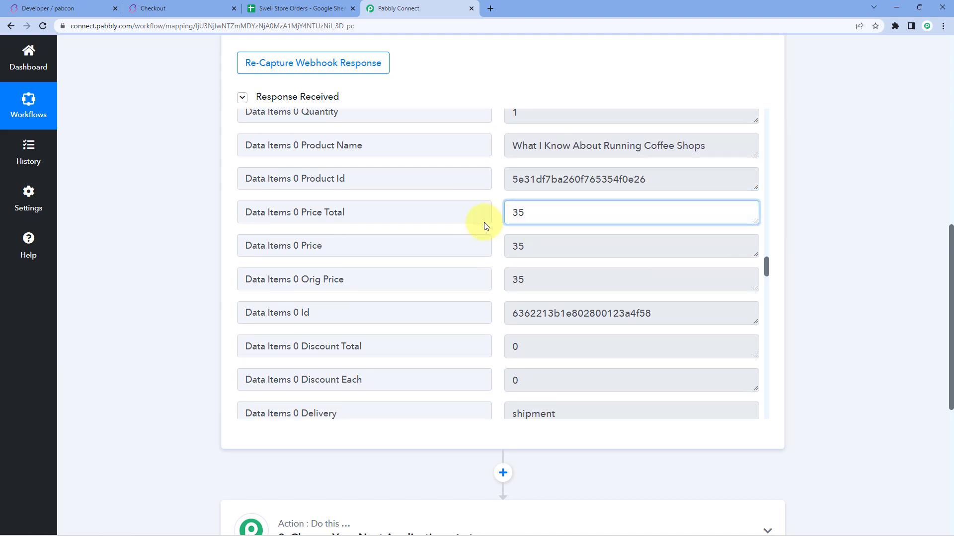
pyautogui.click(498, 236)
pyautogui.scroll(-8, 498, 236)
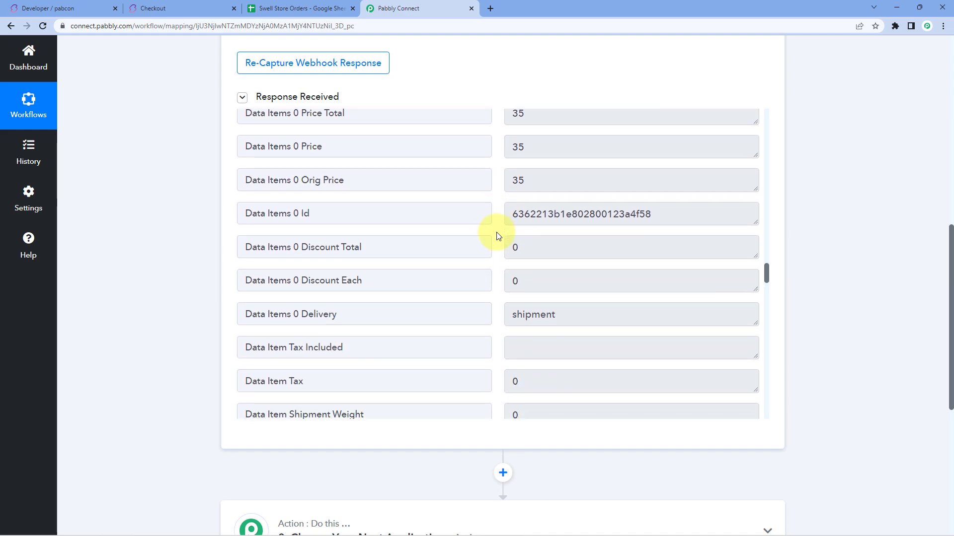
pyautogui.scroll(-2, 499, 236)
pyautogui.scroll(-2, 499, 237)
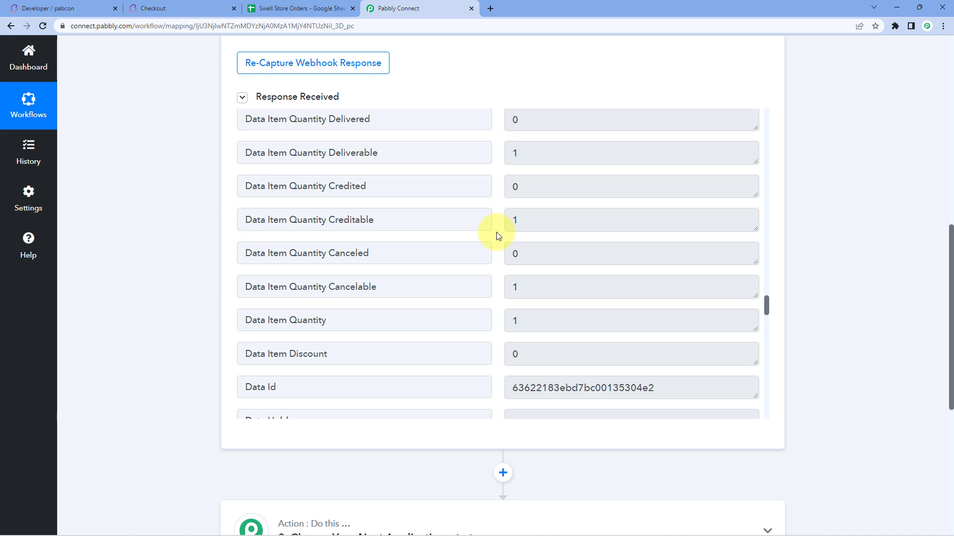
pyautogui.scroll(-3, 498, 237)
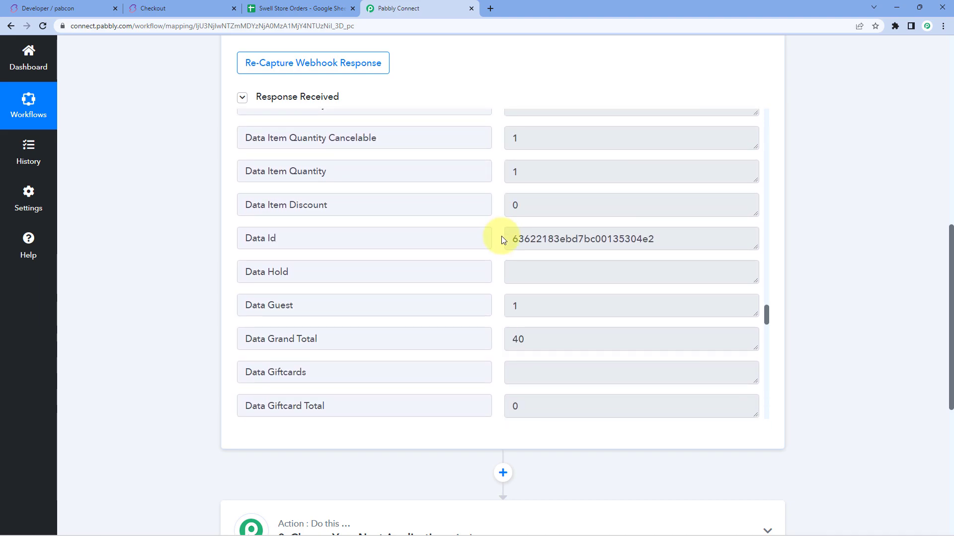
pyautogui.scroll(-1, 500, 241)
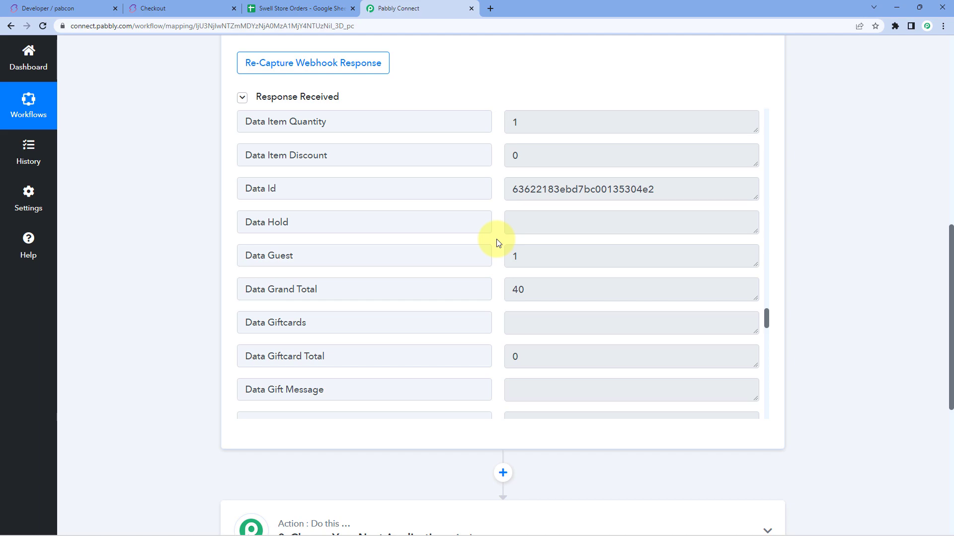
pyautogui.scroll(-6, 192, 234)
# Step: Set the action step to Google Sheets with the Add New Row event and start connecting an account
pyautogui.click(392, 236)
pyautogui.scroll(-2, 184, 251)
pyautogui.click(303, 209)
pyautogui.write('Google Sheets')
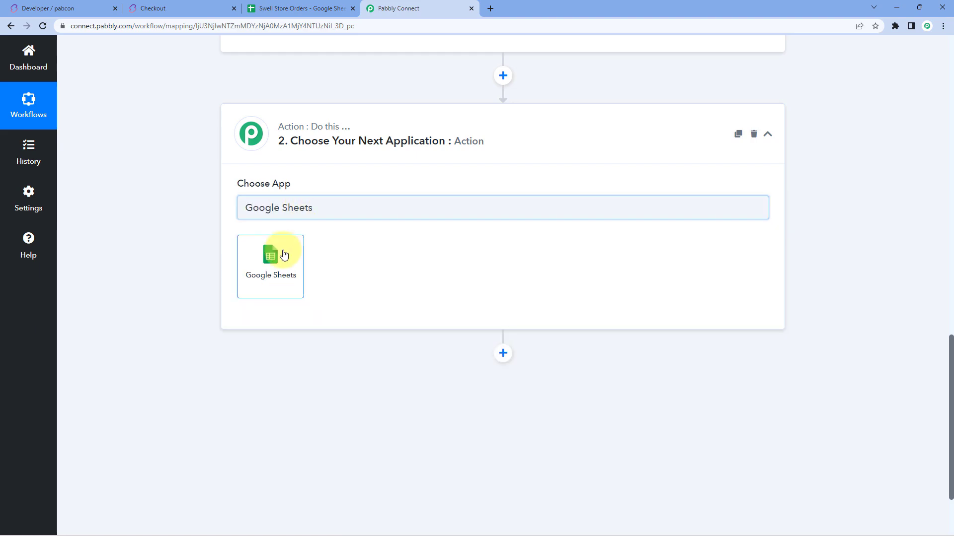
pyautogui.click(282, 254)
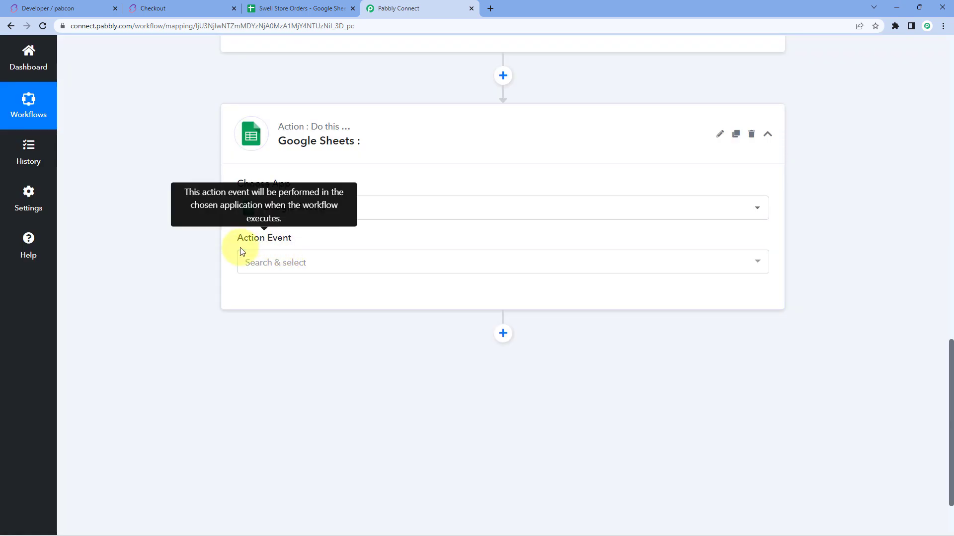
pyautogui.click(341, 262)
pyautogui.scroll(-2, 198, 265)
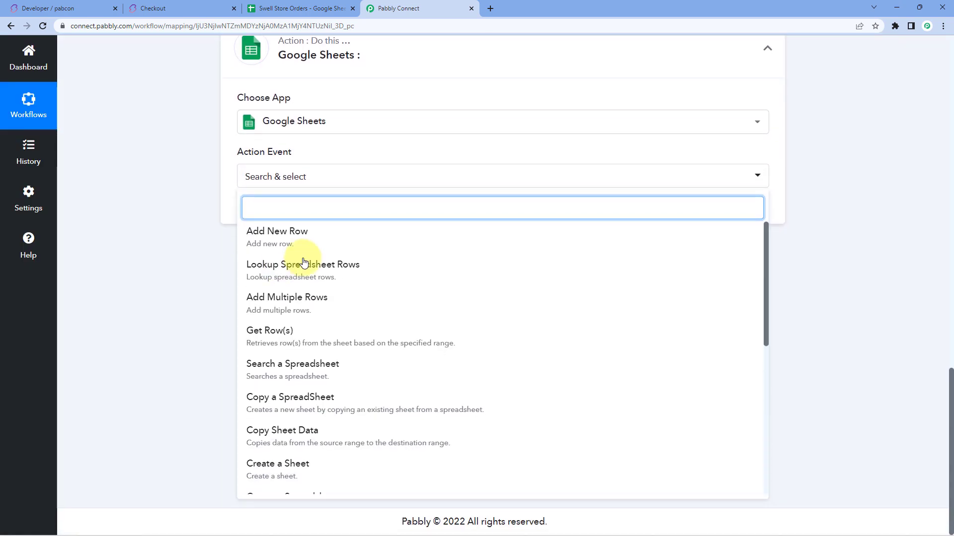
pyautogui.click(334, 236)
pyautogui.click(273, 213)
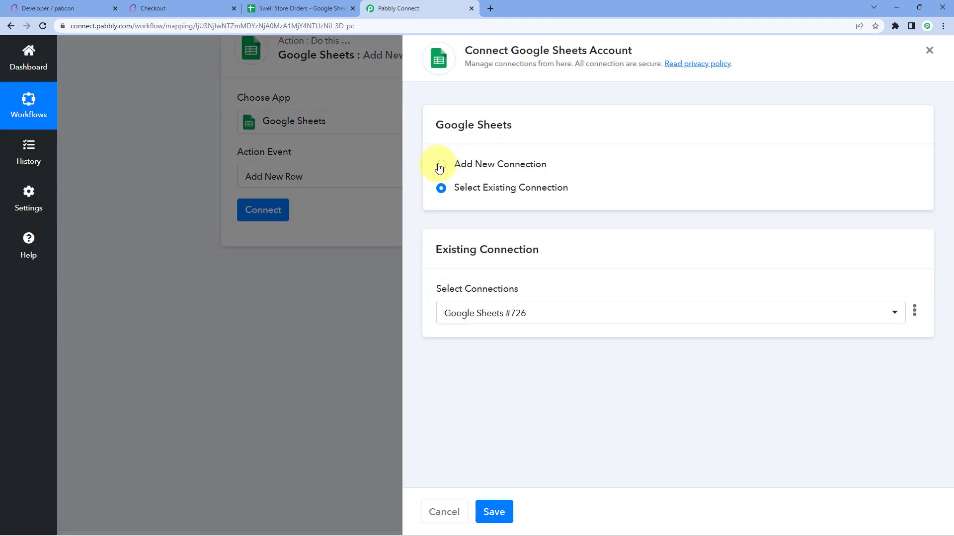
# Step: Add a new Google Sheets connection and grant Pabbly Connect Sheets access with the chosen Google account
pyautogui.click(441, 164)
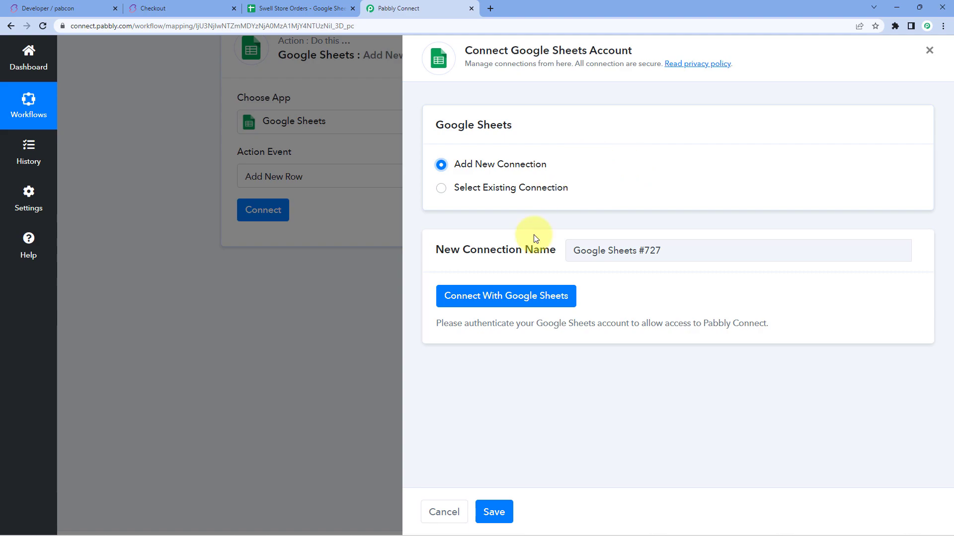
pyautogui.click(503, 306)
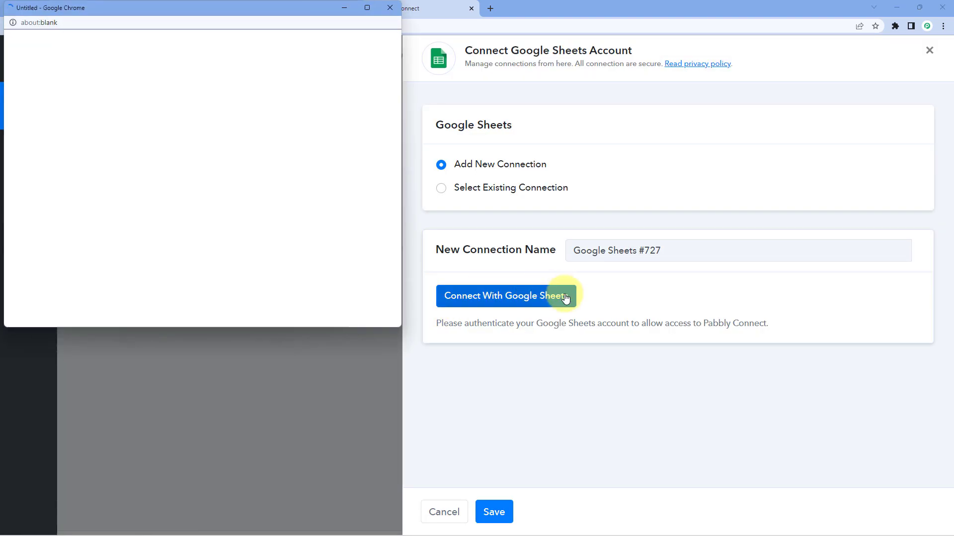
pyautogui.click(225, 215)
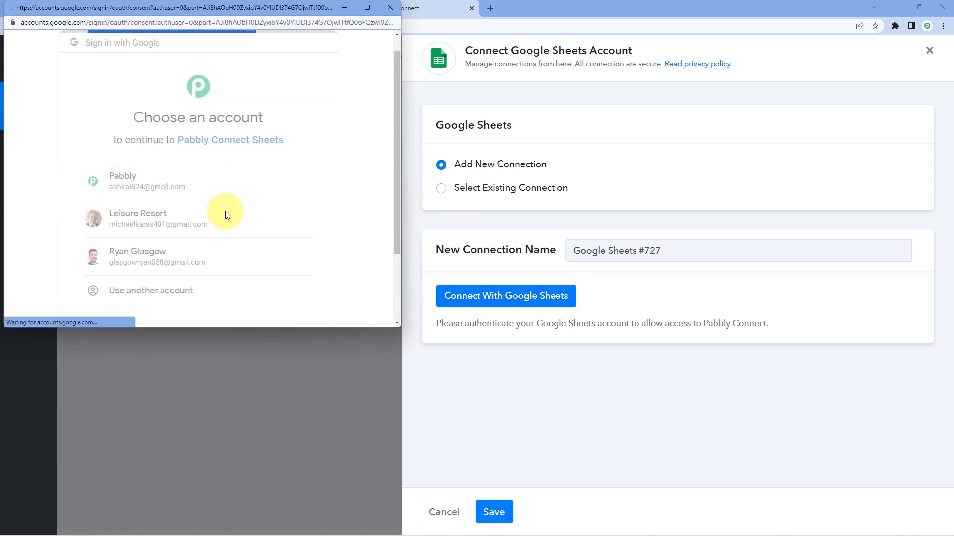
pyautogui.scroll(-5, 233, 217)
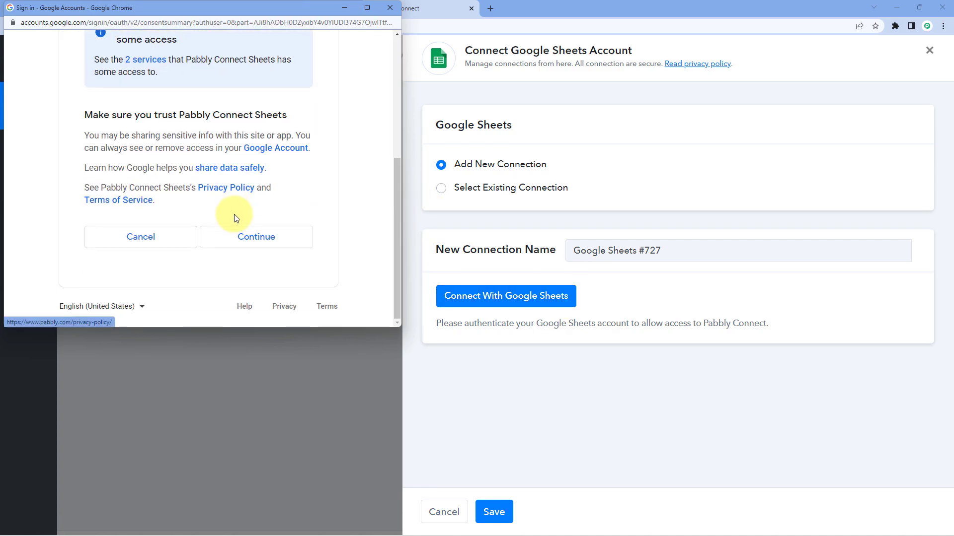
pyautogui.click(252, 236)
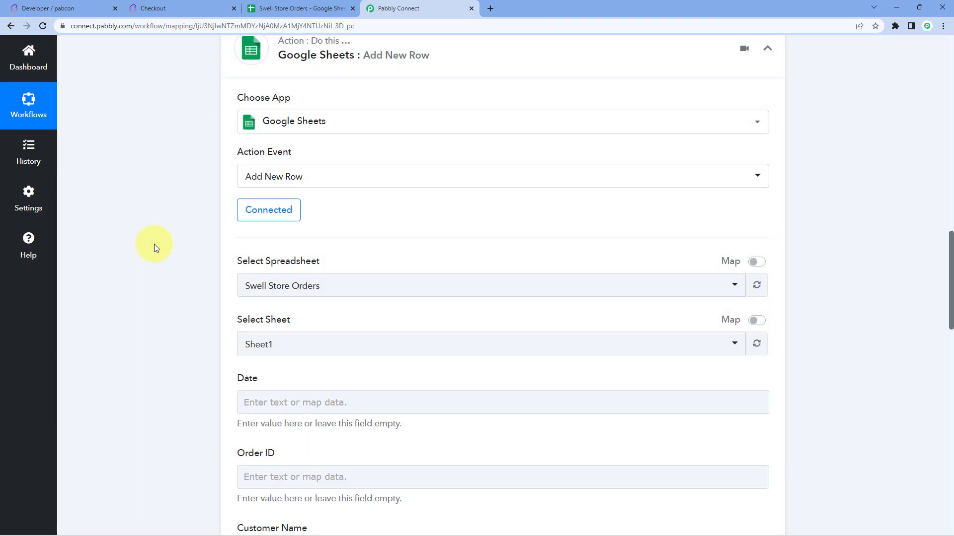
pyautogui.scroll(-1, 208, 255)
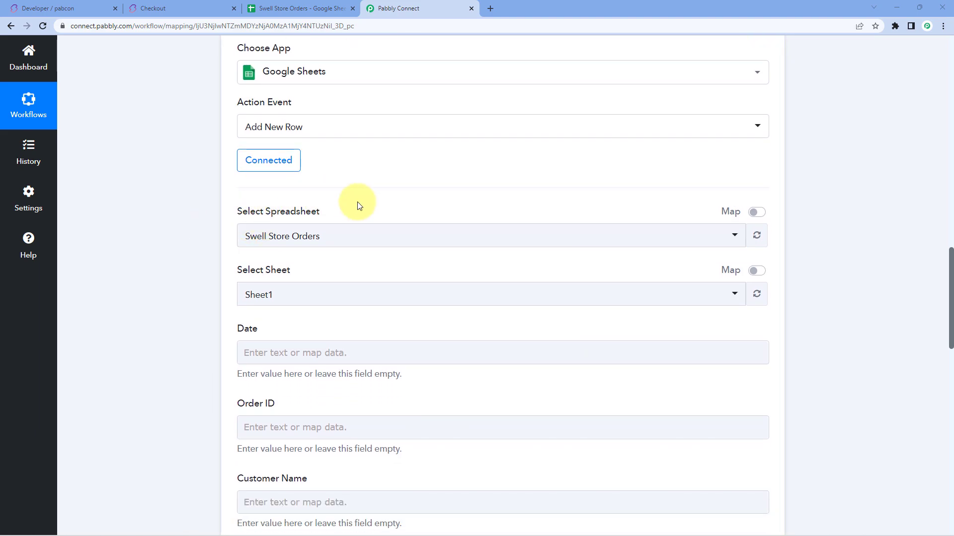
pyautogui.scroll(-1, 353, 206)
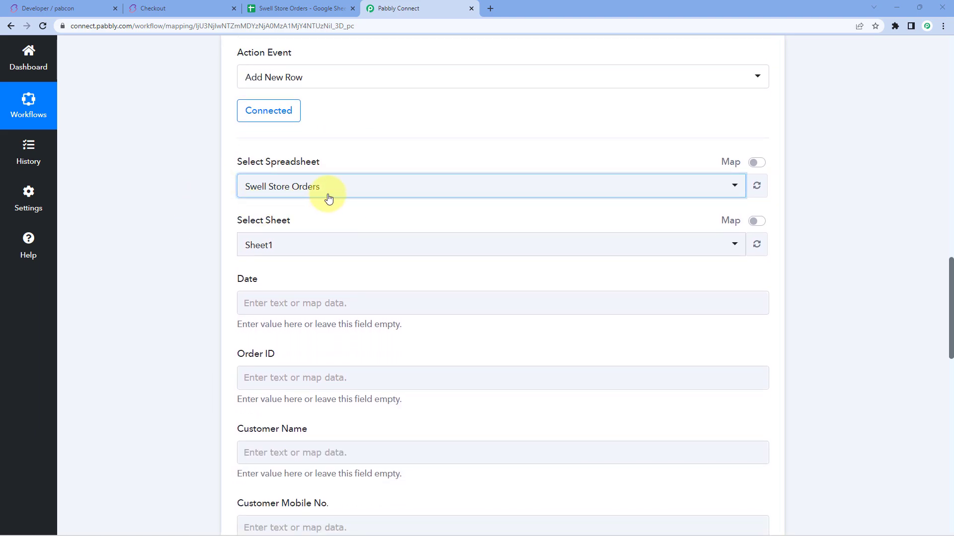
pyautogui.click(330, 197)
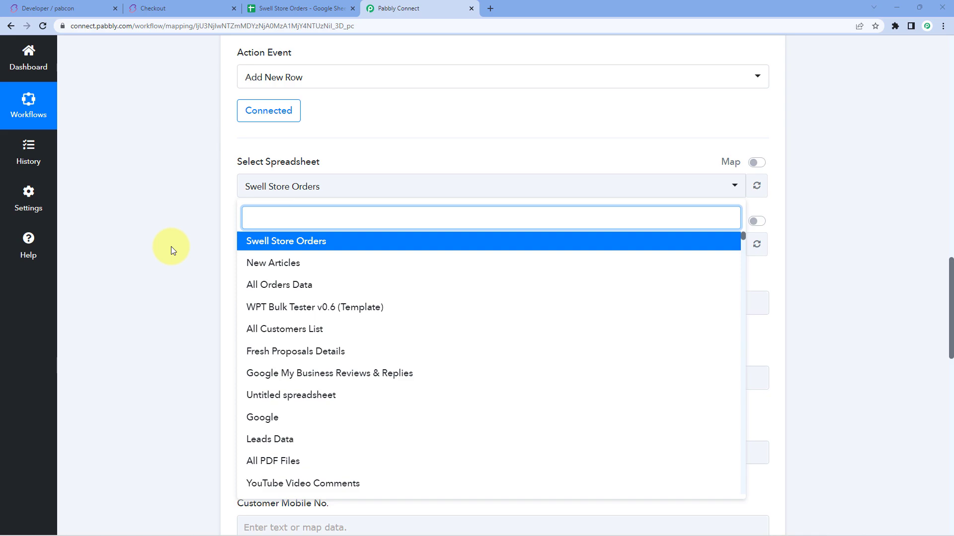
pyautogui.click(308, 8)
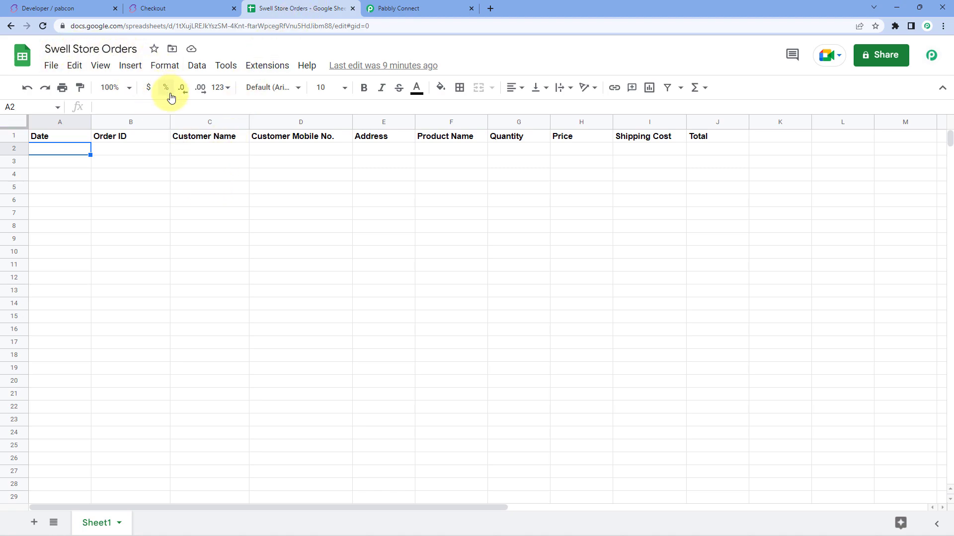
pyautogui.click(392, 8)
pyautogui.click(278, 241)
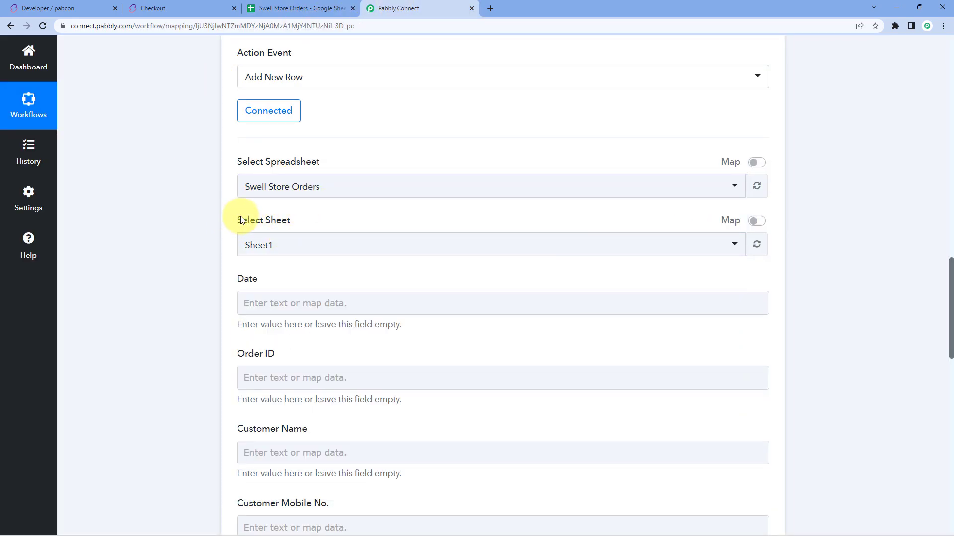
pyautogui.click(308, 245)
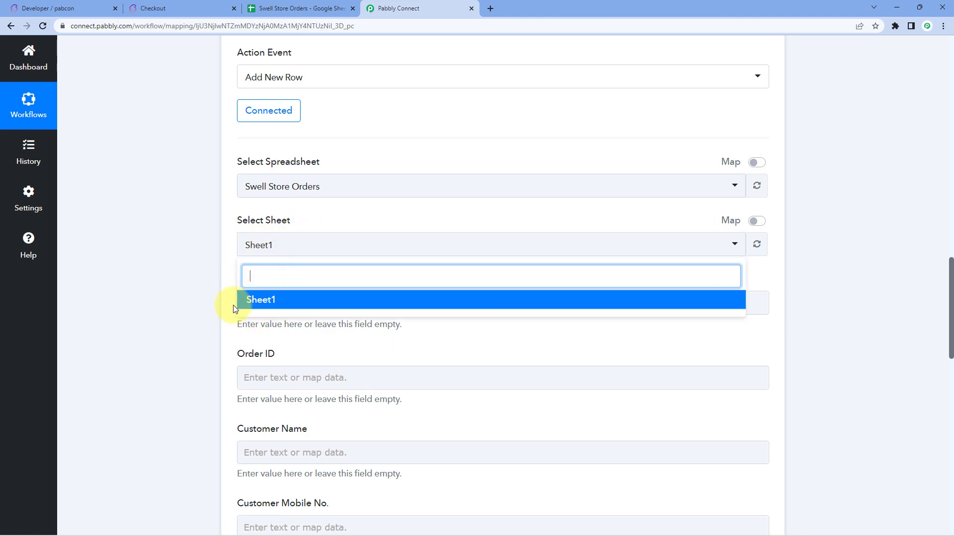
pyautogui.click(276, 11)
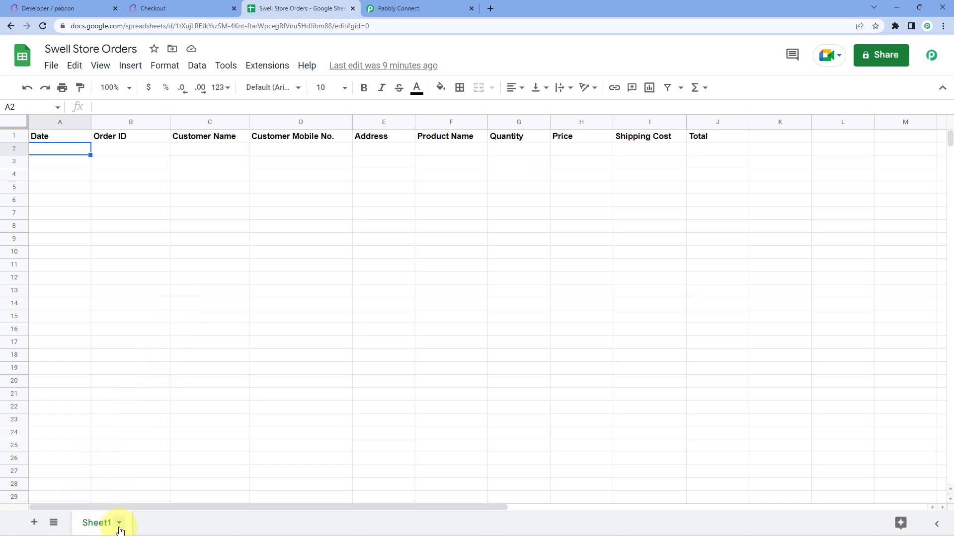
pyautogui.click(416, 6)
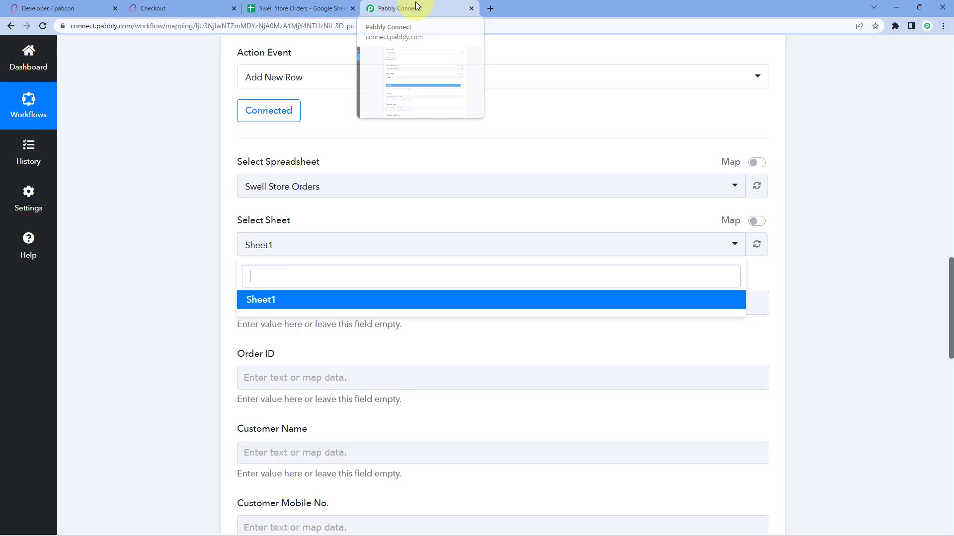
pyautogui.click(220, 273)
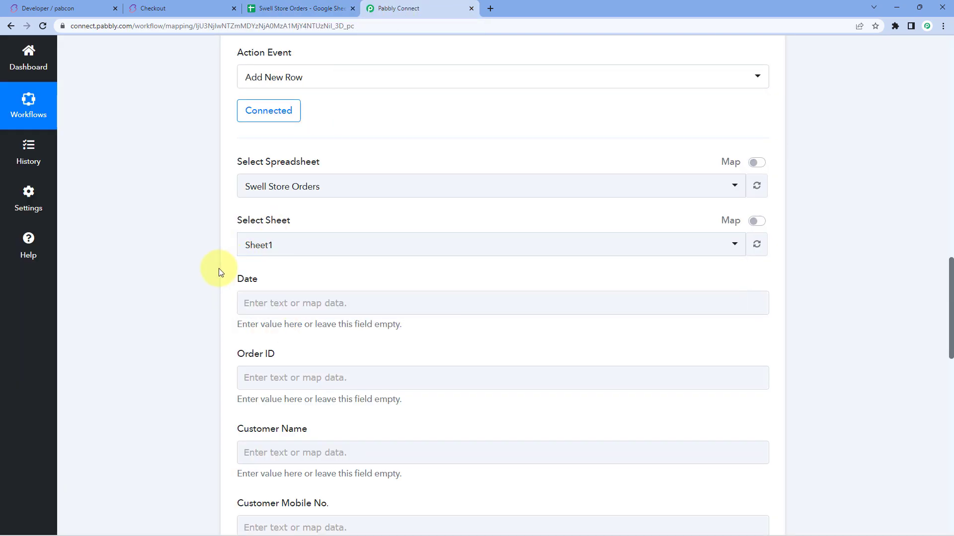
pyautogui.scroll(-2, 220, 272)
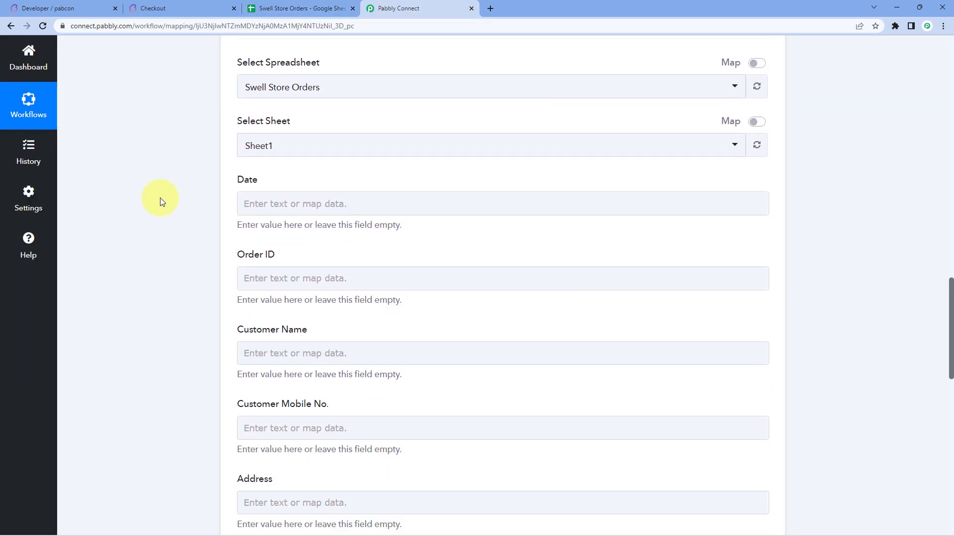
pyautogui.click(313, 8)
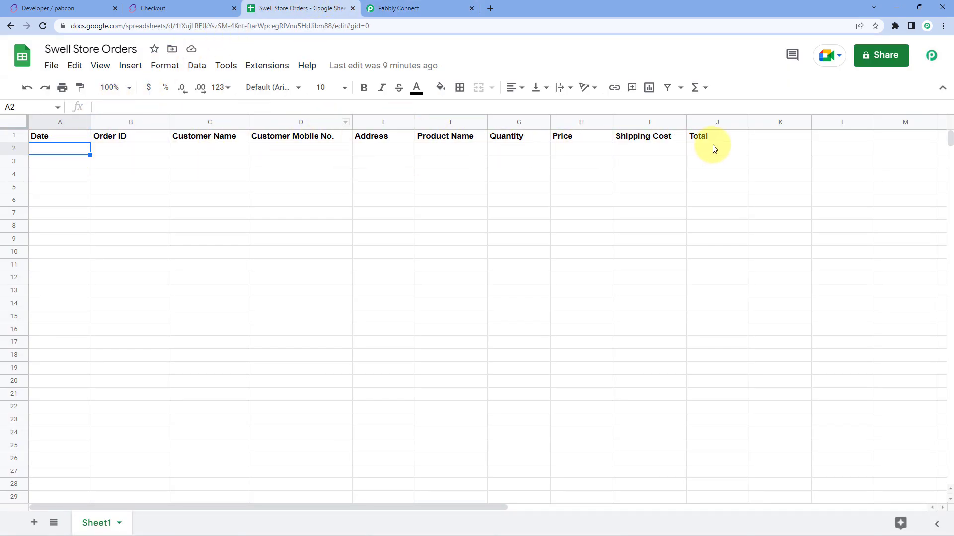
pyautogui.click(390, 8)
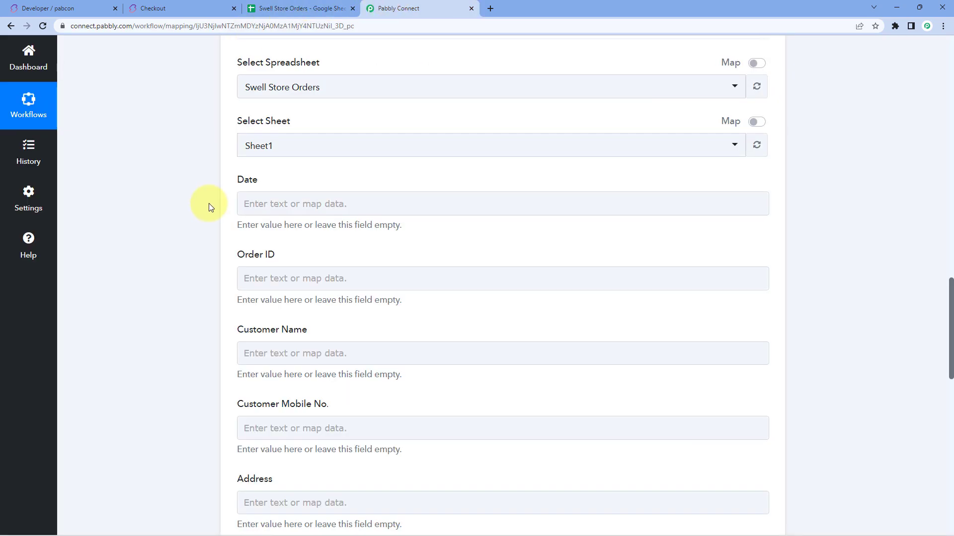
pyautogui.click(249, 201)
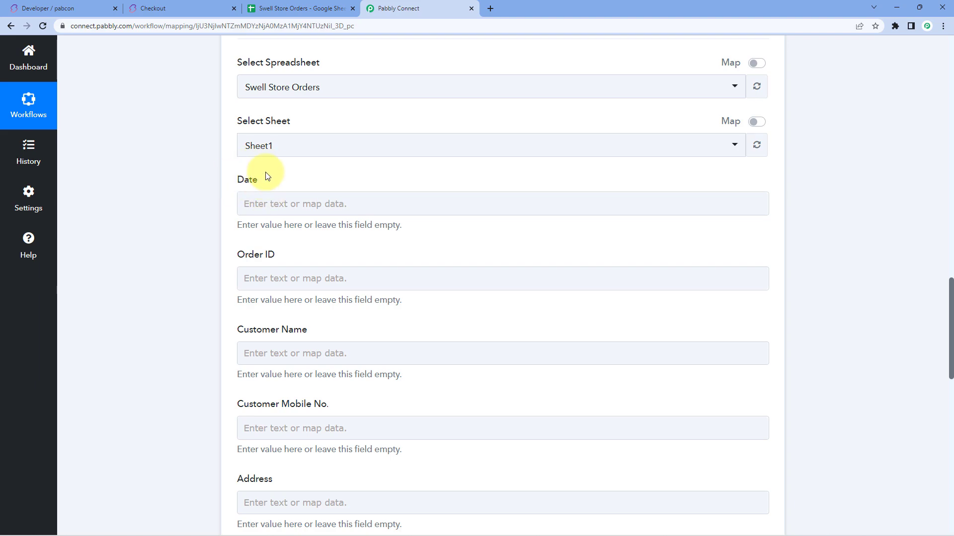
pyautogui.scroll(7, 411, 195)
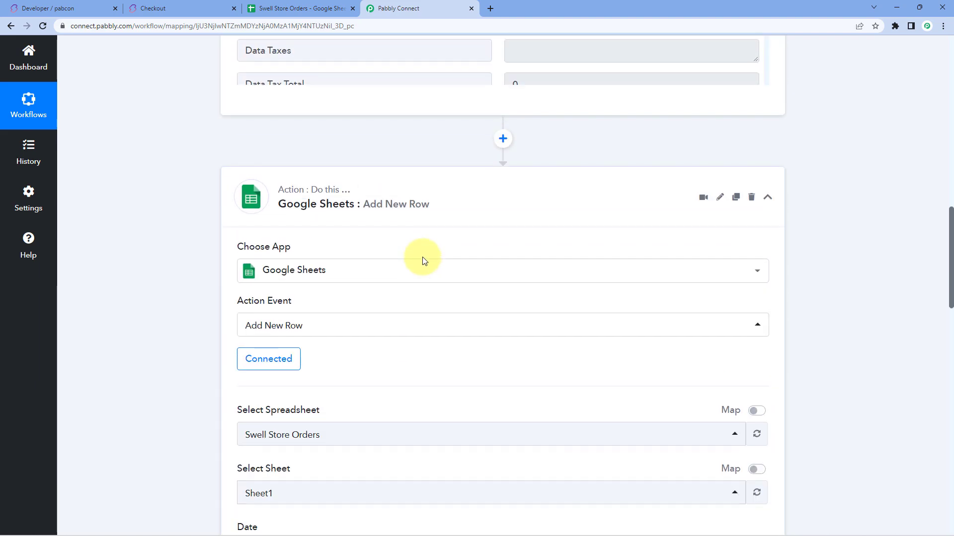
pyautogui.scroll(4, 424, 261)
pyautogui.moveTo(512, 182); pyautogui.dragTo(547, 180)
pyautogui.click(495, 179)
pyautogui.click(178, 215)
pyautogui.scroll(-5, 178, 214)
pyautogui.scroll(-6, 180, 215)
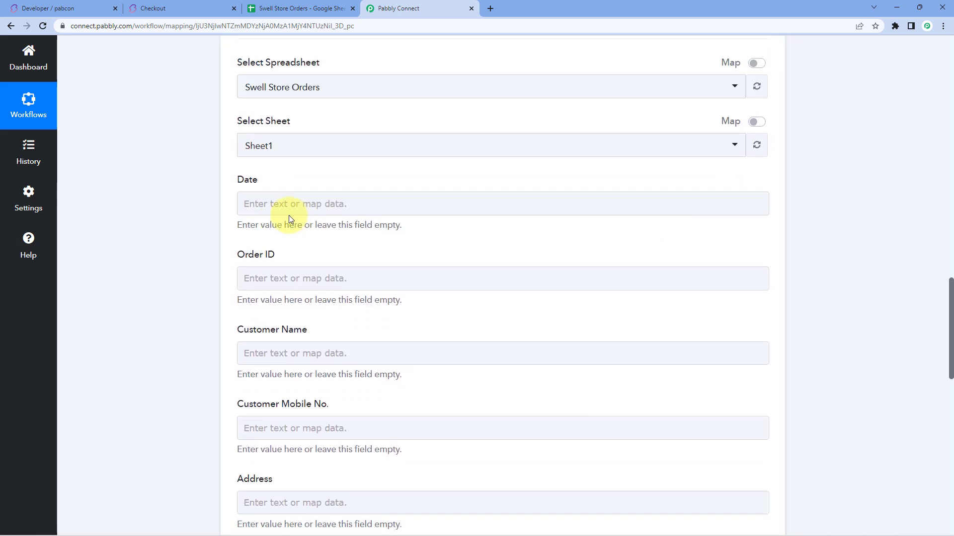
pyautogui.scroll(-1, 259, 199)
# Step: Map the Swell order's Date Created into the Date field
pyautogui.click(249, 154)
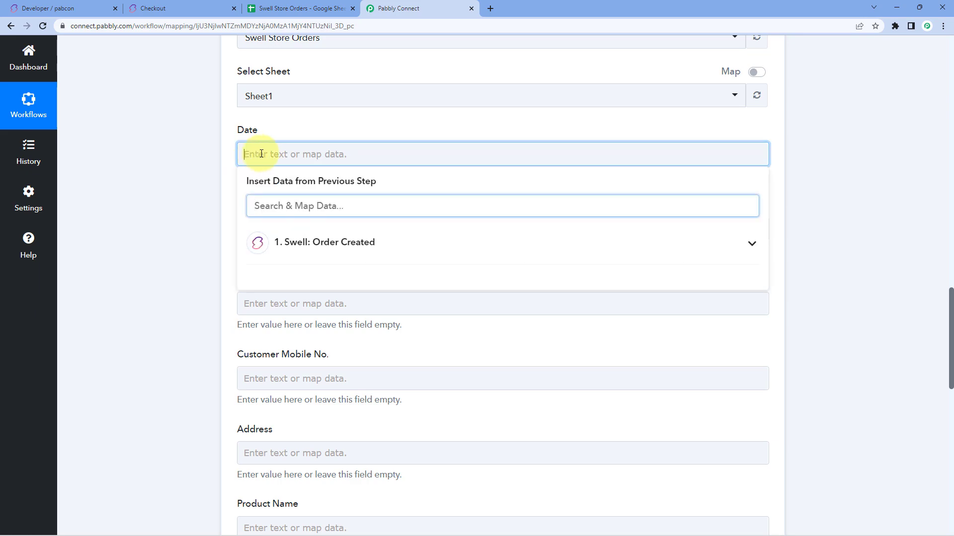
pyautogui.click(351, 243)
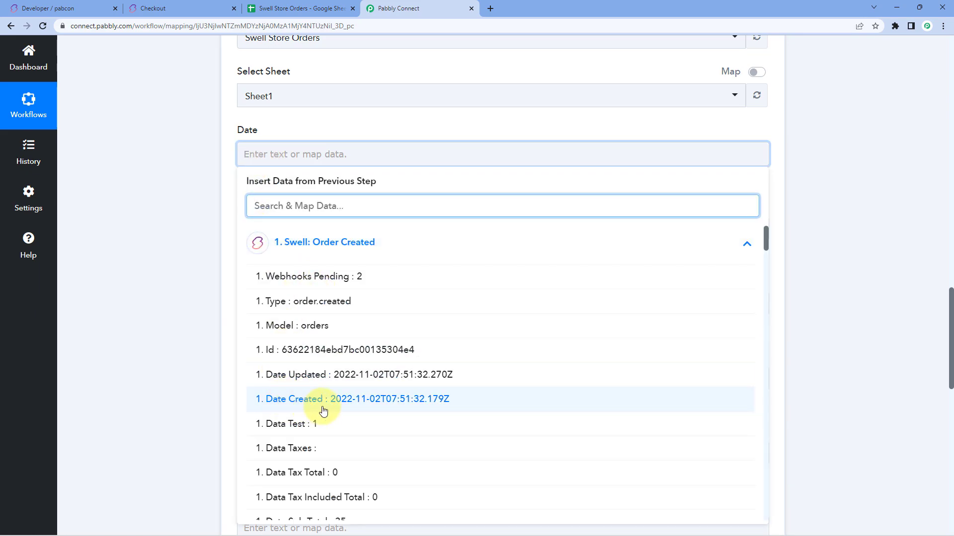
pyautogui.click(327, 245)
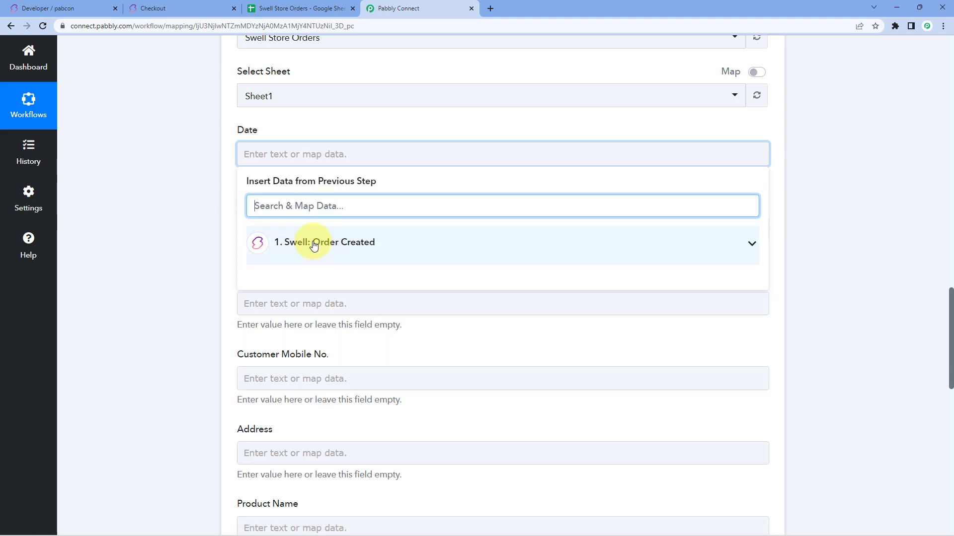
pyautogui.click(390, 243)
pyautogui.scroll(-2, 197, 257)
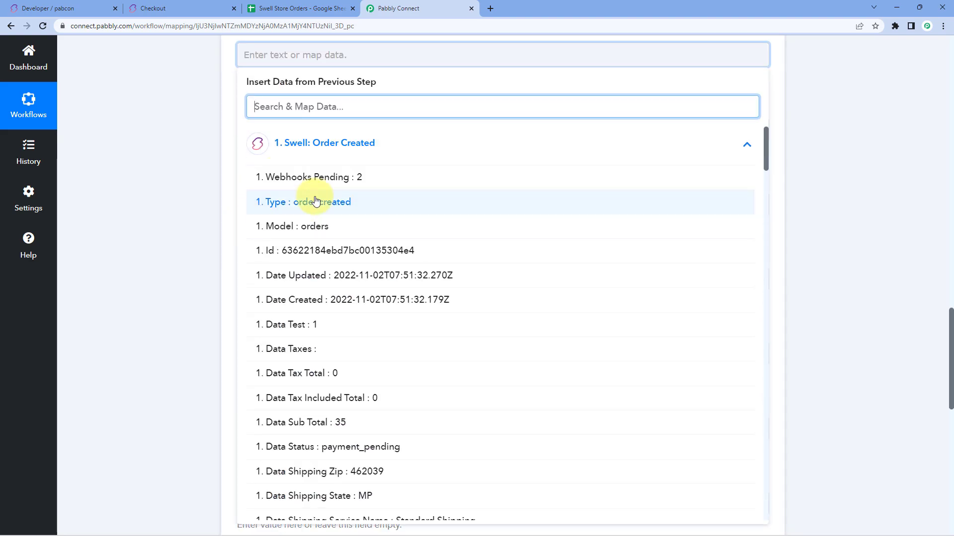
pyautogui.click(296, 305)
pyautogui.scroll(1, 197, 169)
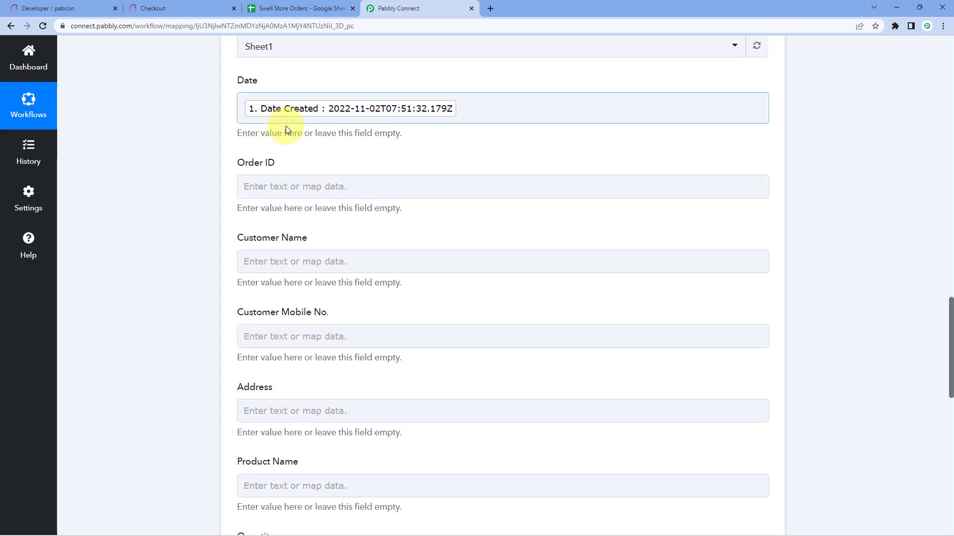
# Step: Map the Swell order's Id into the Order ID field
pyautogui.click(271, 187)
pyautogui.scroll(-1, 185, 177)
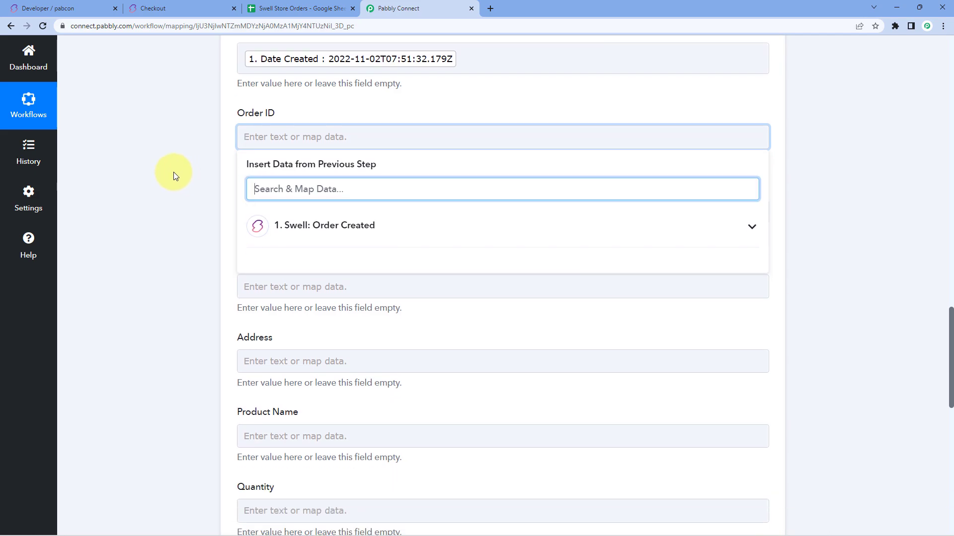
pyautogui.click(345, 223)
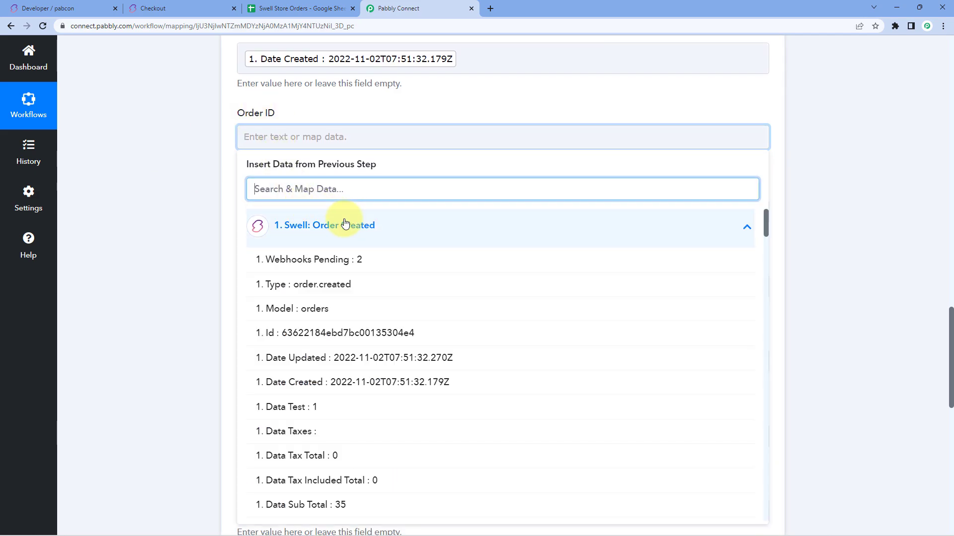
pyautogui.click(277, 336)
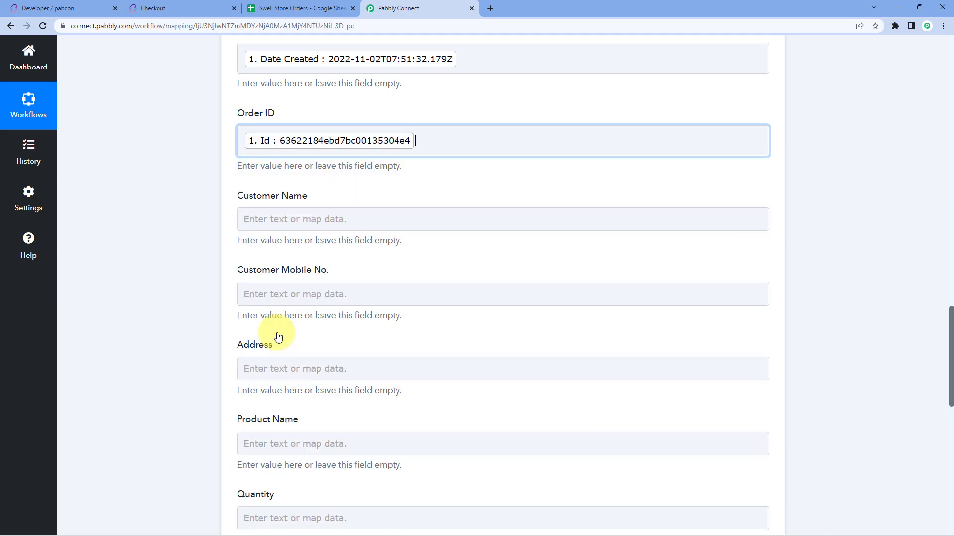
pyautogui.click(193, 217)
pyautogui.scroll(-2, 218, 171)
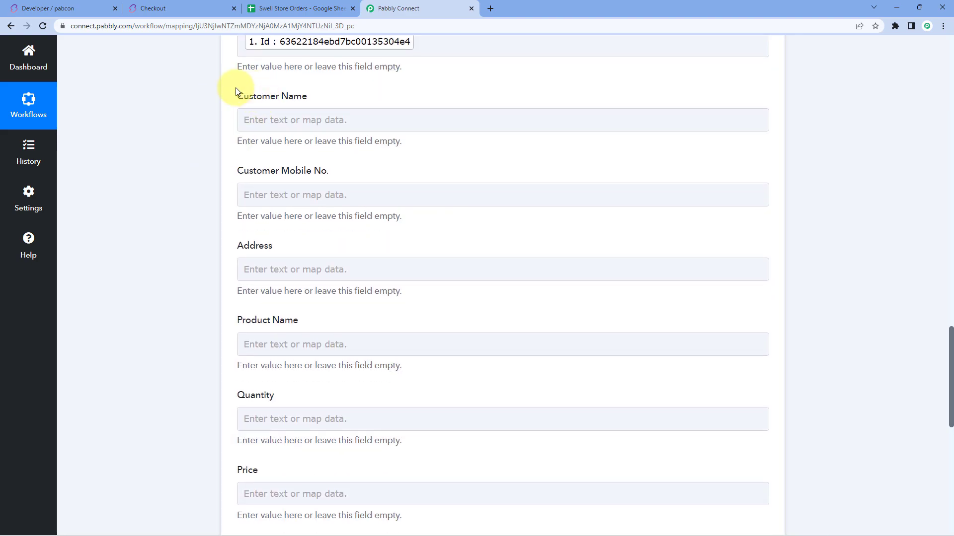
# Step: Map Data Billing Name into the Customer Name field
pyautogui.click(277, 120)
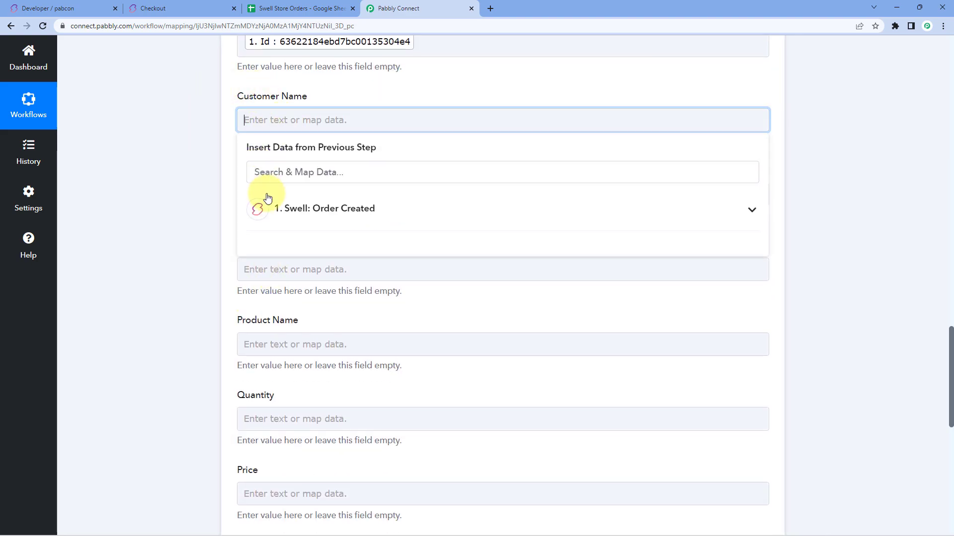
pyautogui.click(256, 207)
pyautogui.write('dum')
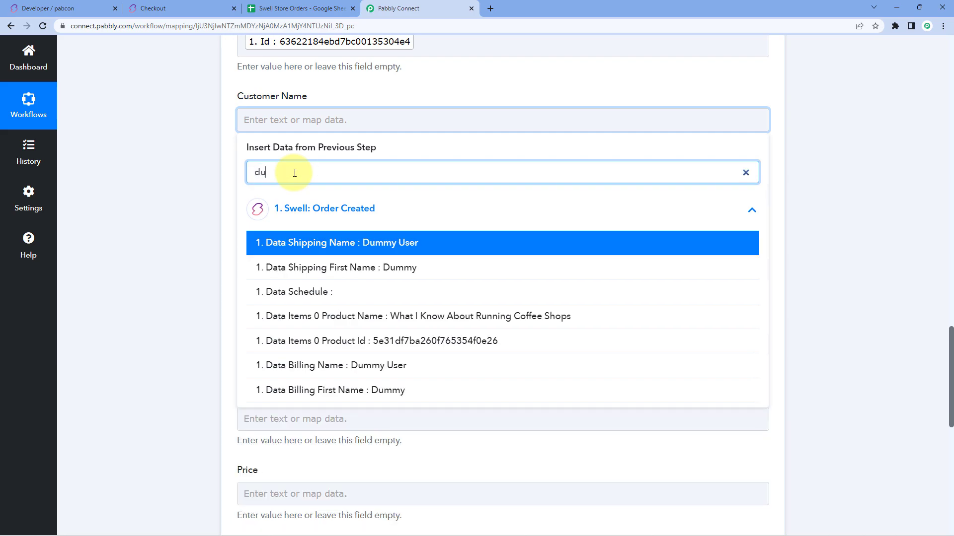
pyautogui.click(334, 294)
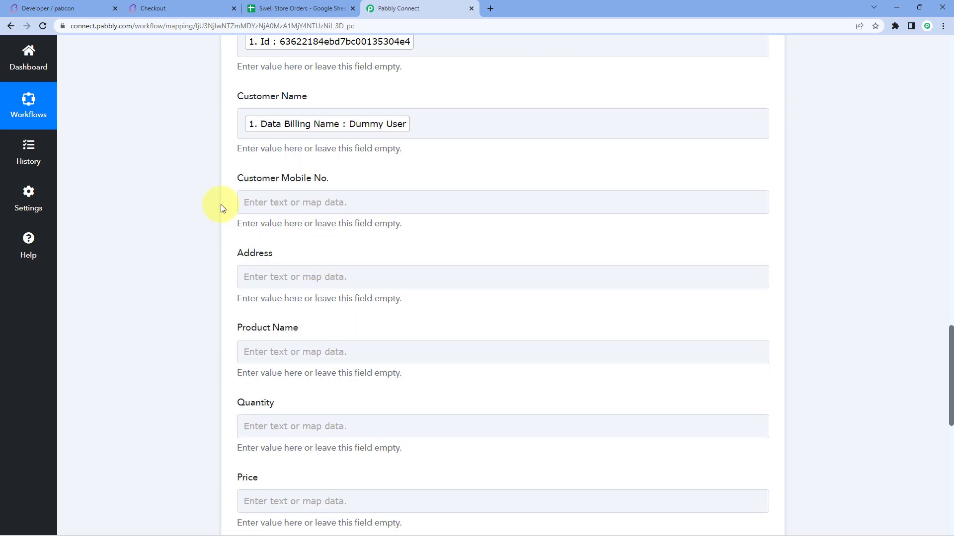
pyautogui.scroll(-1, 222, 204)
# Step: Map Data Billing Phone into the Customer Mobile No. field
pyautogui.click(270, 156)
pyautogui.click(277, 240)
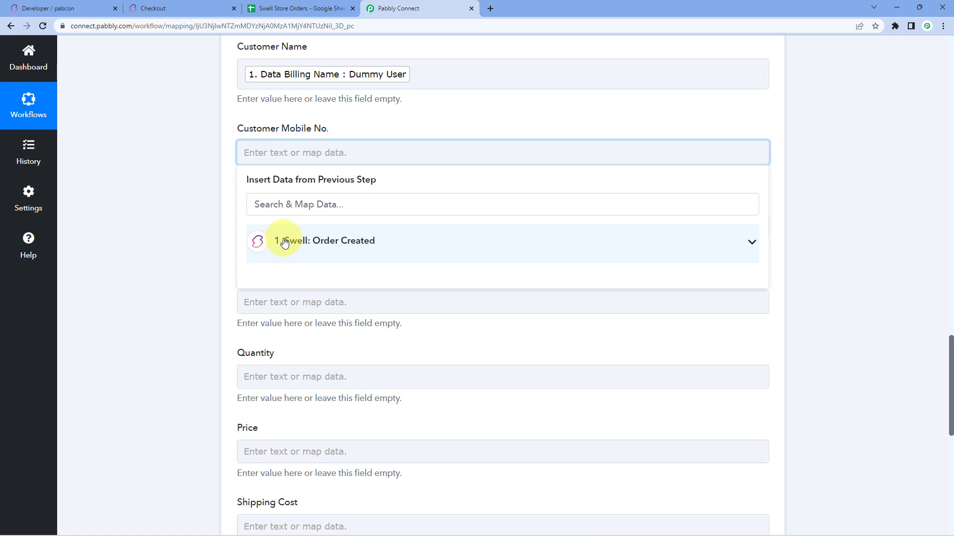
pyautogui.write('1')
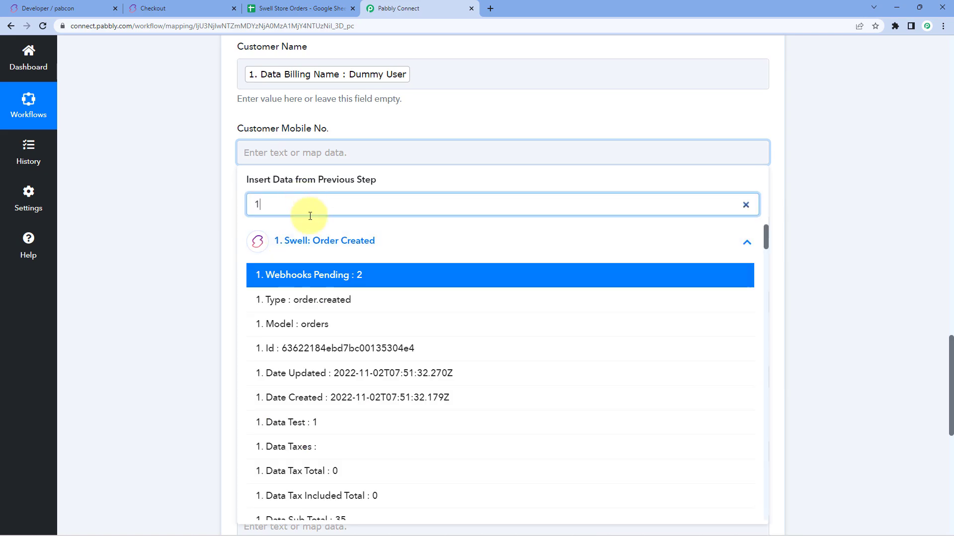
pyautogui.scroll(-4, 304, 274)
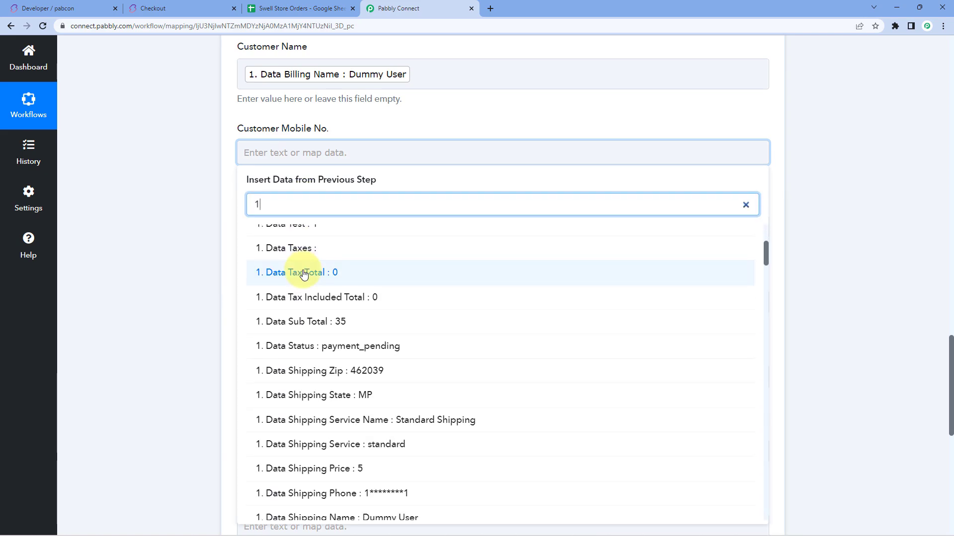
pyautogui.write('*')
pyautogui.click(328, 300)
# Step: Insert the shipping address line and shipping city tokens into Address, each followed by a comma
pyautogui.click(177, 212)
pyautogui.scroll(-1, 182, 211)
pyautogui.click(290, 186)
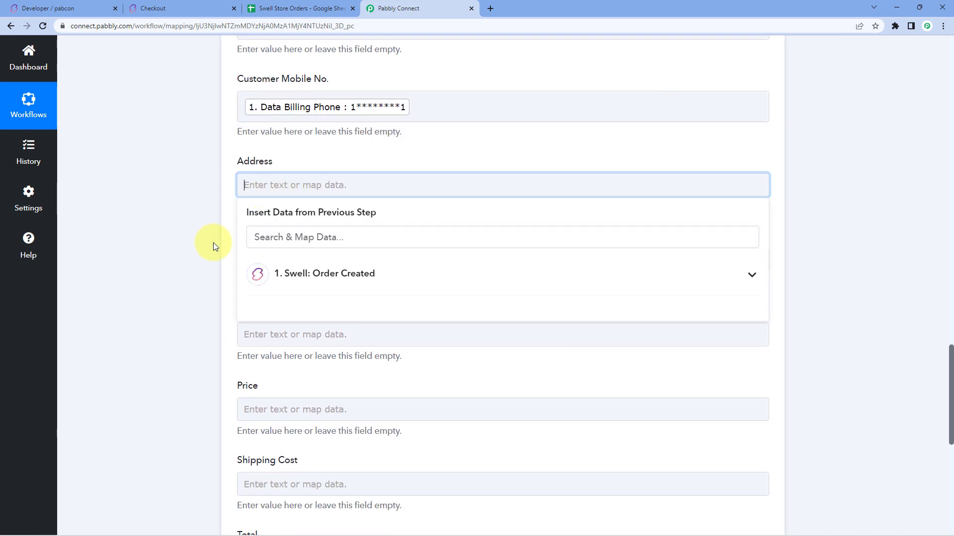
pyautogui.click(330, 273)
pyautogui.scroll(-2, 324, 286)
pyautogui.scroll(-5, 324, 286)
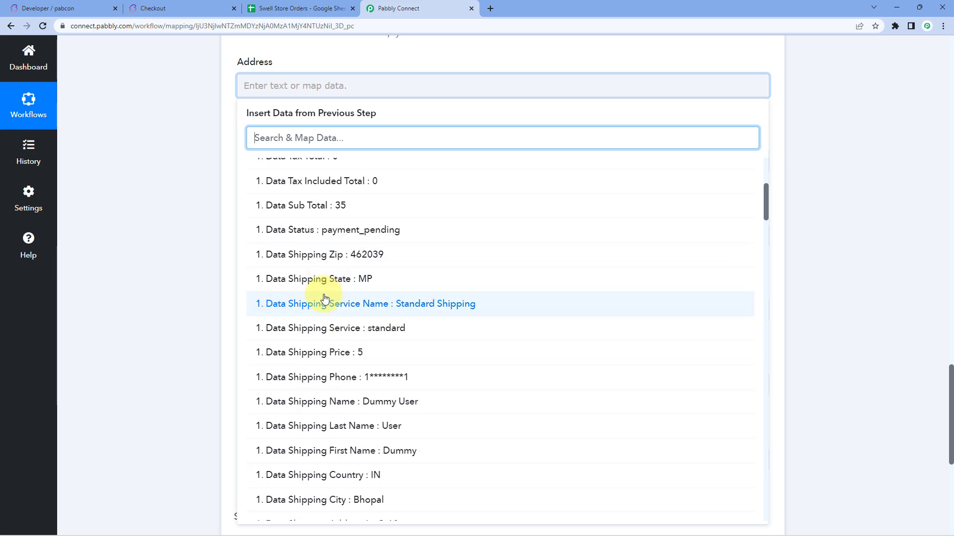
pyautogui.scroll(-2, 362, 298)
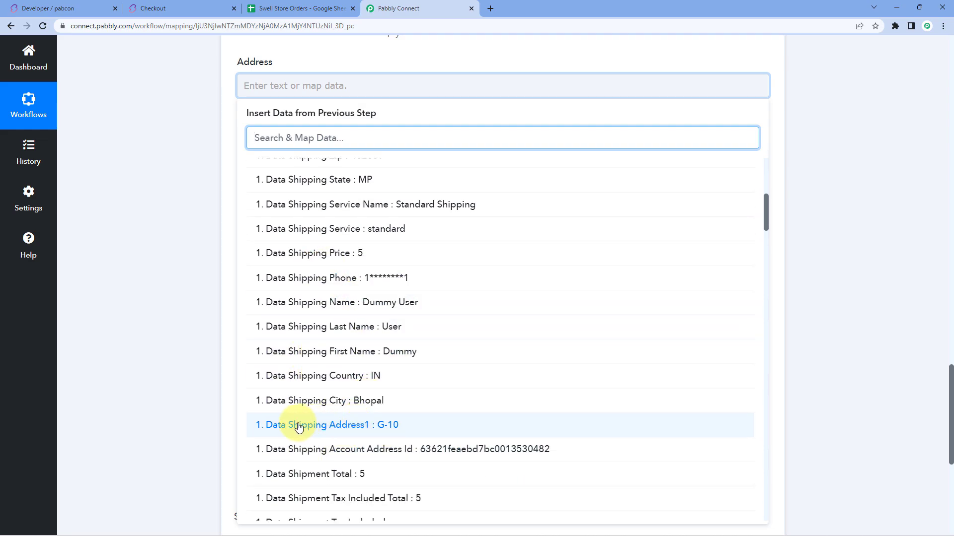
pyautogui.click(362, 426)
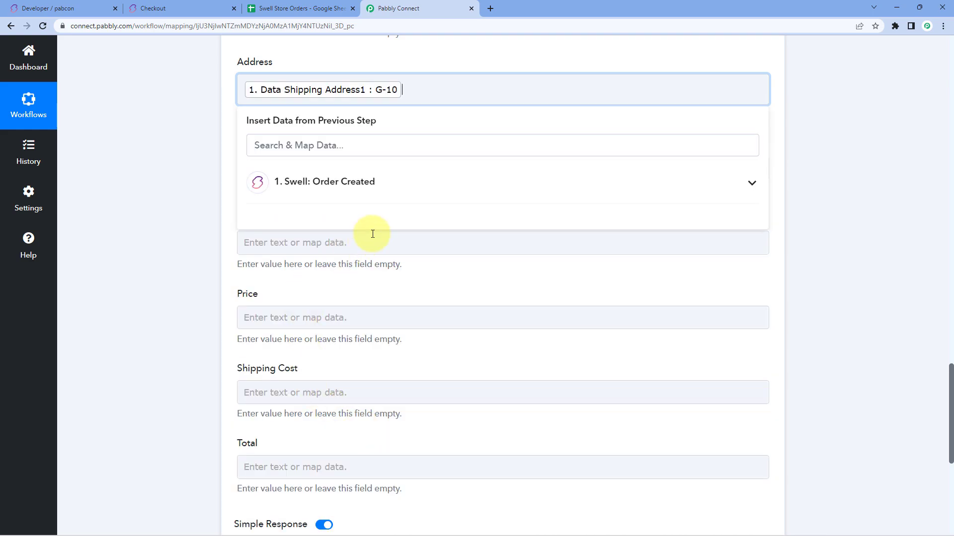
pyautogui.write(',')
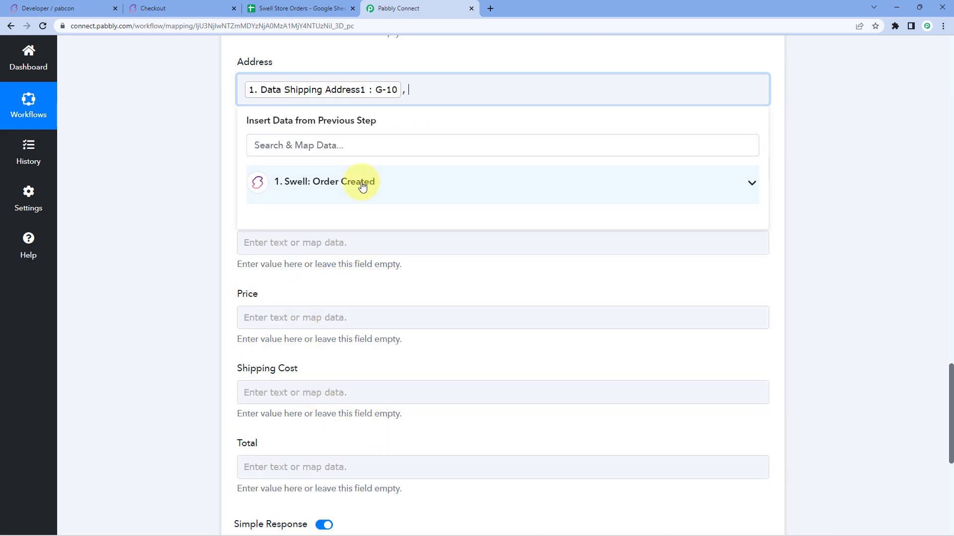
pyautogui.click(358, 182)
pyautogui.scroll(-6, 321, 368)
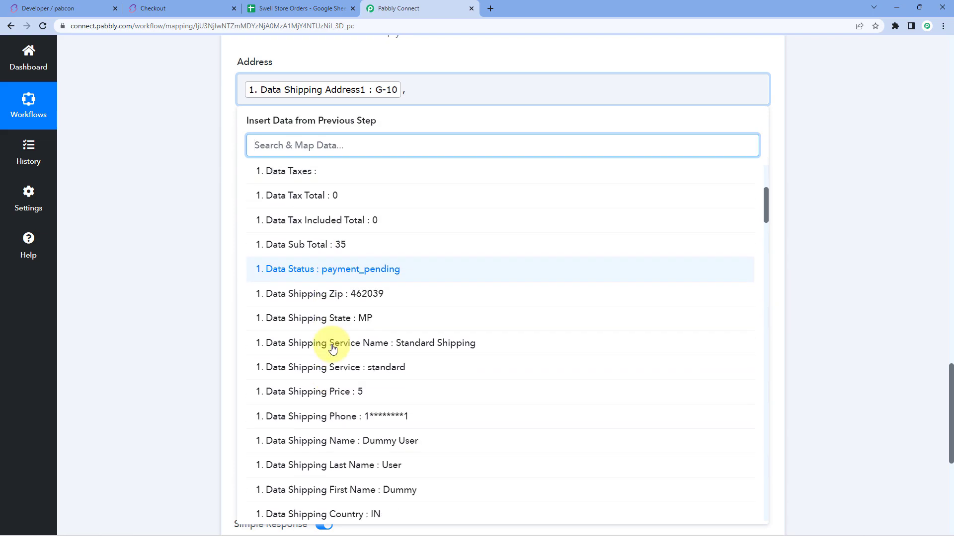
pyautogui.click(330, 458)
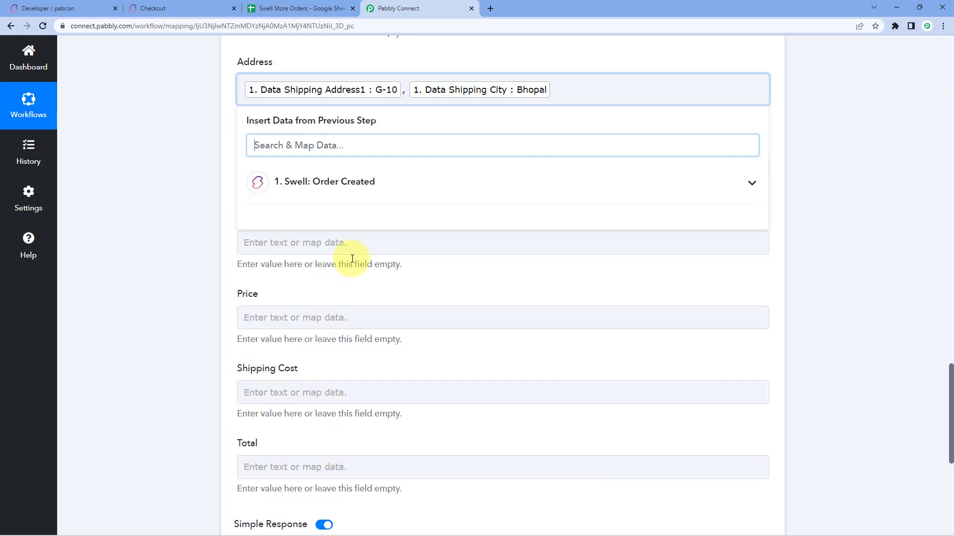
pyautogui.write(',')
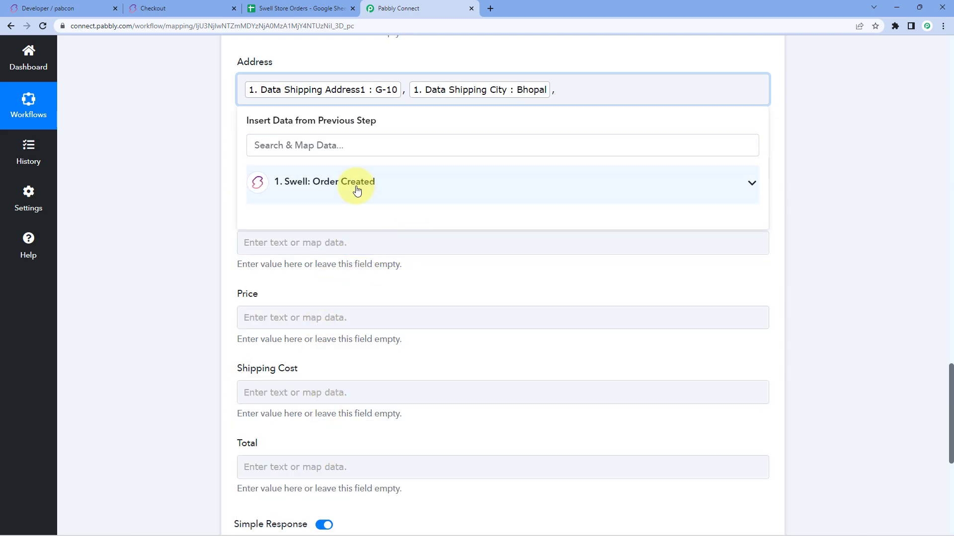
# Step: Append the shipping state and country to Address, then a dash and the shipping zip
pyautogui.click(355, 183)
pyautogui.scroll(-3, 349, 286)
pyautogui.scroll(-1, 349, 286)
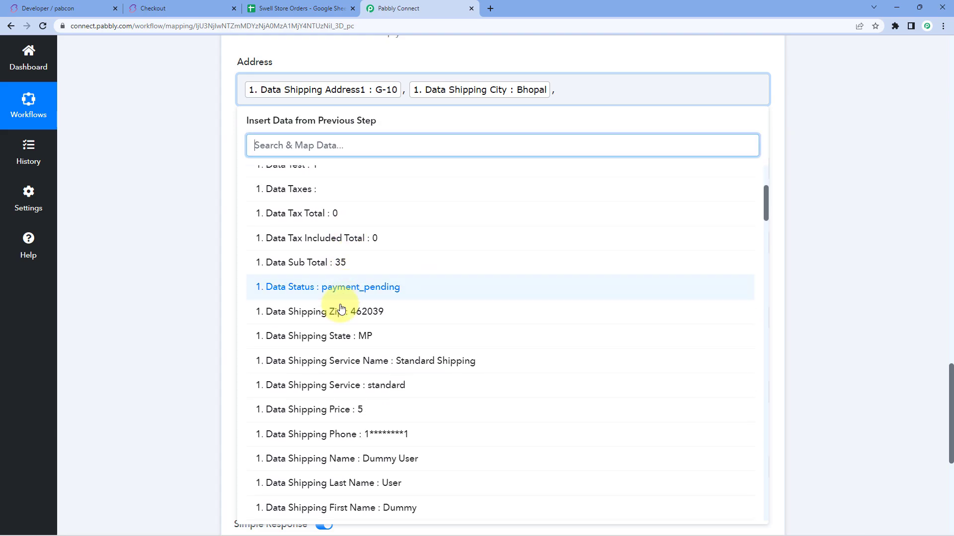
pyautogui.click(329, 345)
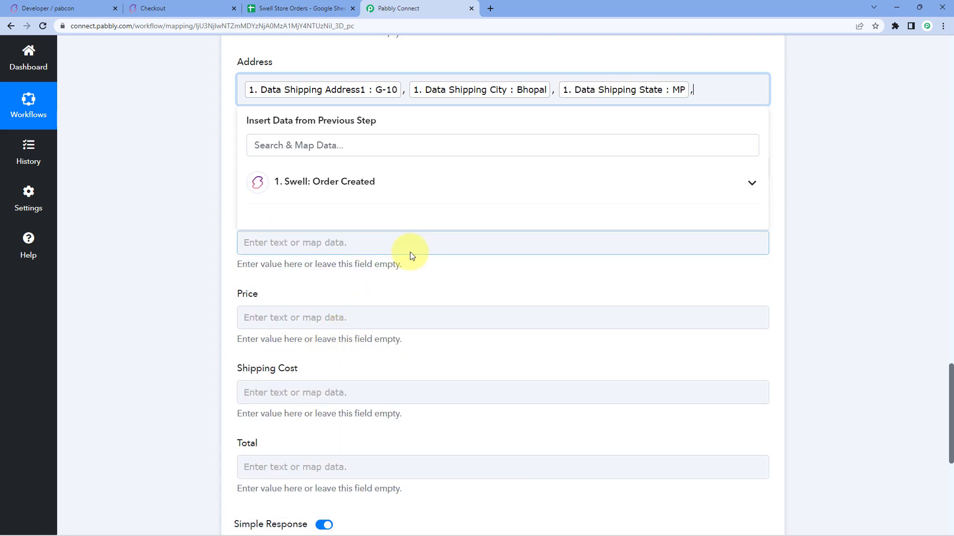
pyautogui.click(365, 186)
pyautogui.scroll(-3, 378, 318)
pyautogui.scroll(-3, 351, 336)
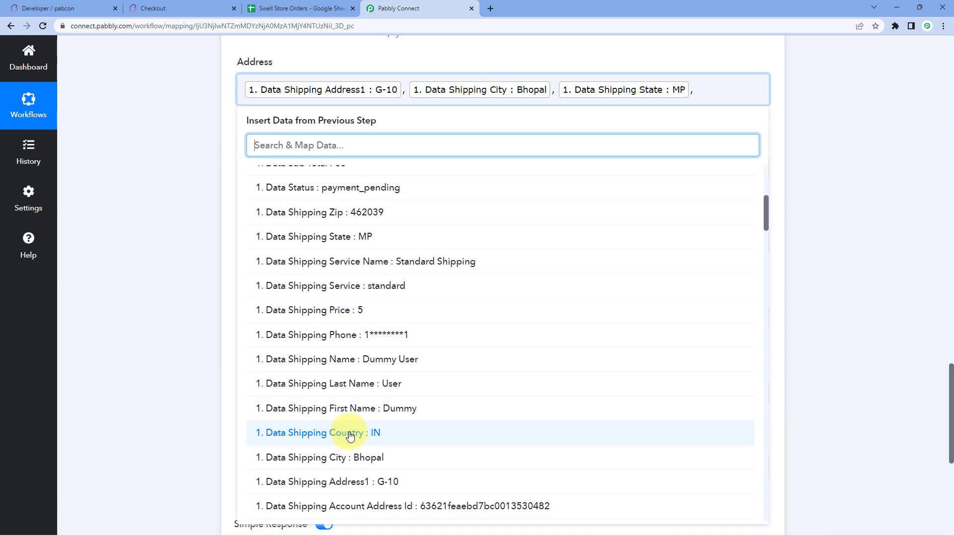
pyautogui.click(337, 436)
pyautogui.write('--')
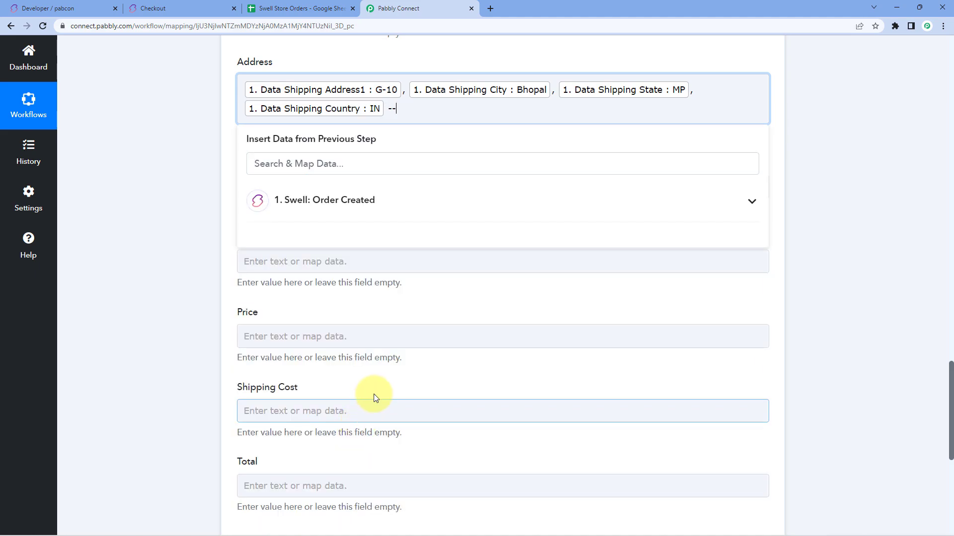
pyautogui.press('BackSpace')
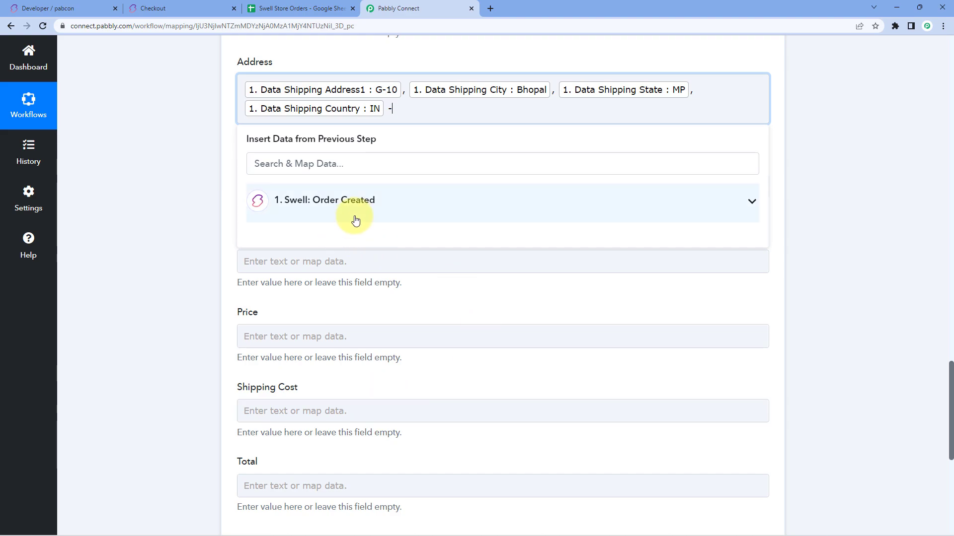
pyautogui.click(359, 207)
pyautogui.scroll(-5, 329, 326)
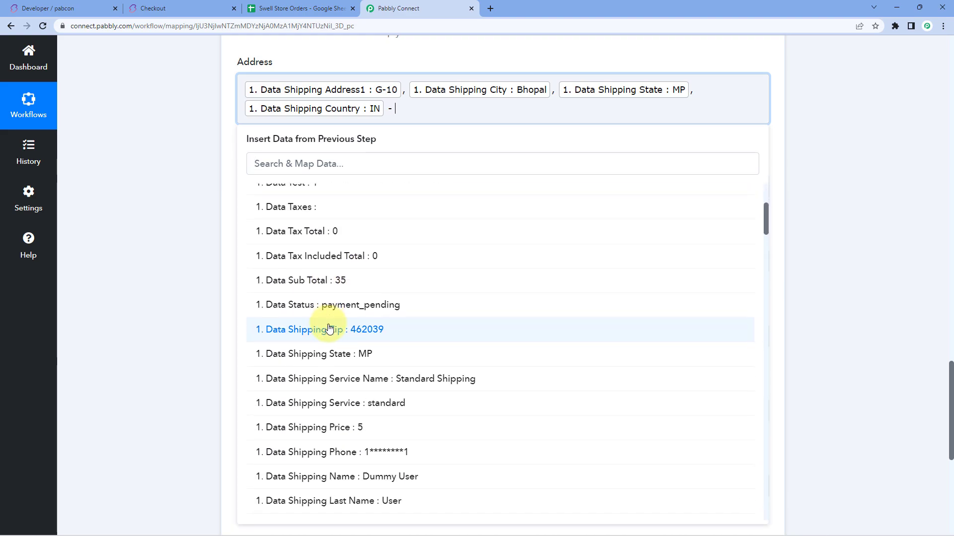
pyautogui.click(355, 287)
pyautogui.click(213, 124)
pyautogui.scroll(1, 207, 106)
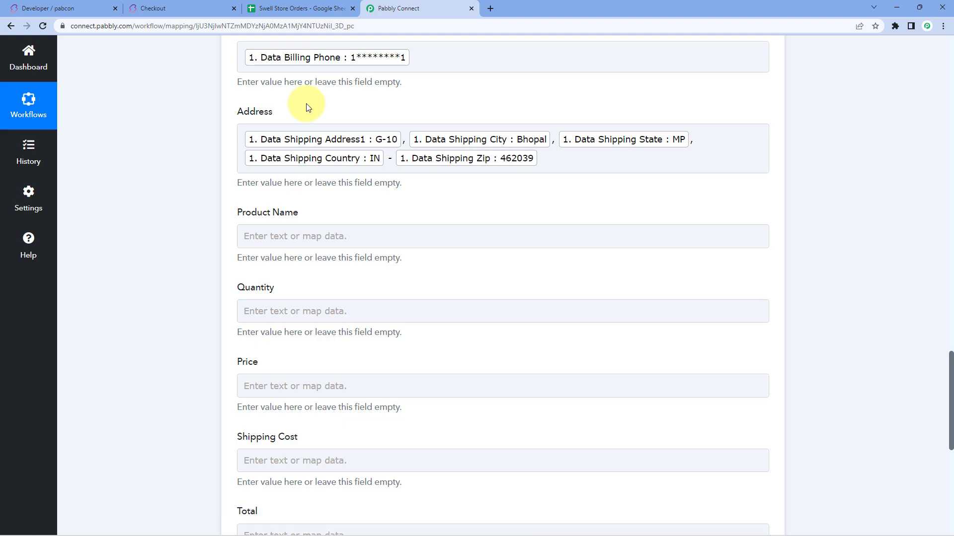
# Step: Map the order item's product name into Product Name
pyautogui.click(264, 234)
pyautogui.scroll(-1, 158, 255)
pyautogui.click(277, 277)
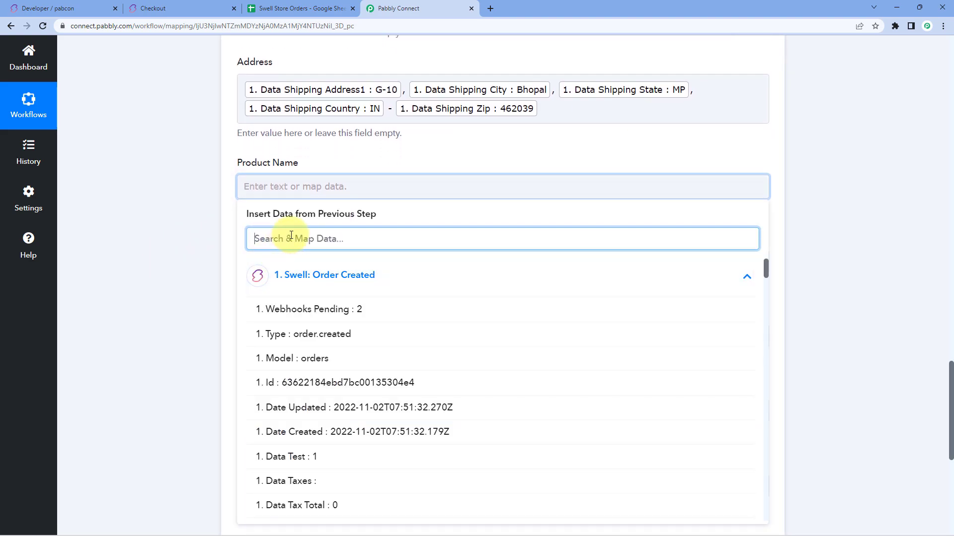
pyautogui.write('prd')
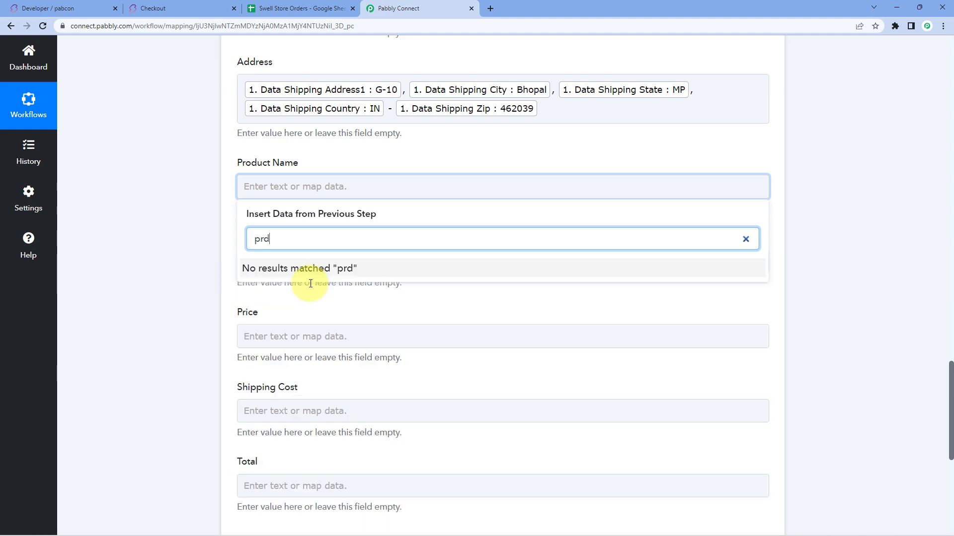
pyautogui.press('BackSpace')
pyautogui.press('BackSpace')
pyautogui.press('BackSpace')
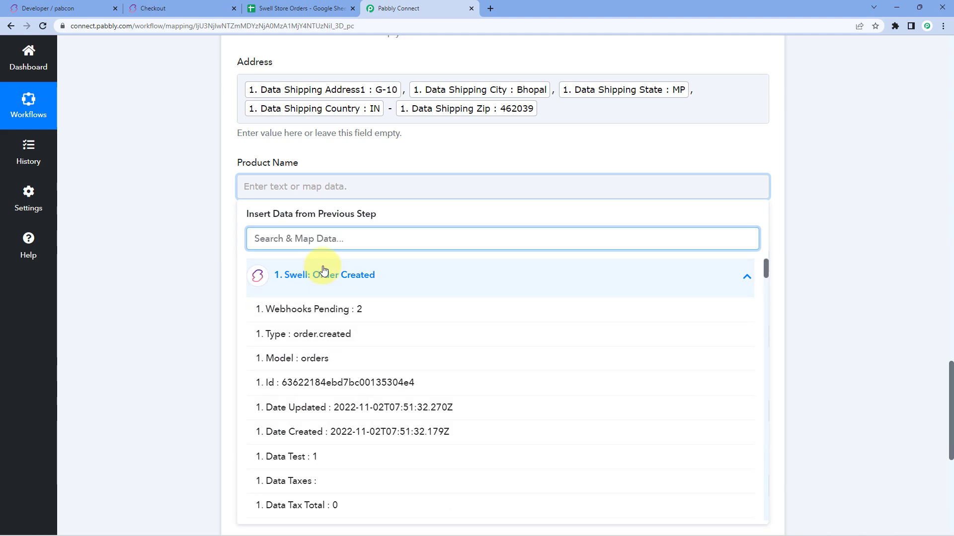
pyautogui.write('ite')
pyautogui.scroll(-5, 330, 318)
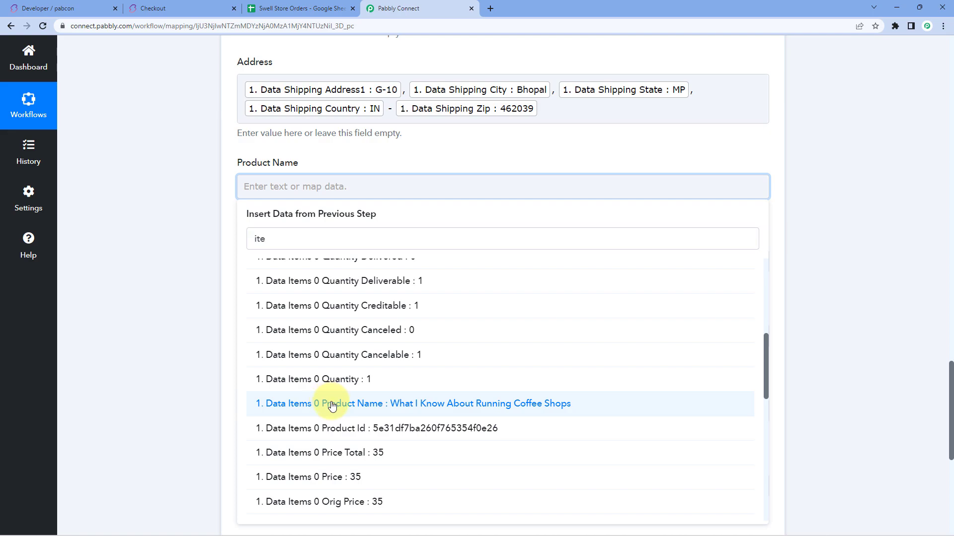
pyautogui.click(332, 406)
# Step: Map the item's total quantity of 1 into Quantity
pyautogui.scroll(-2, 315, 169)
pyautogui.click(314, 169)
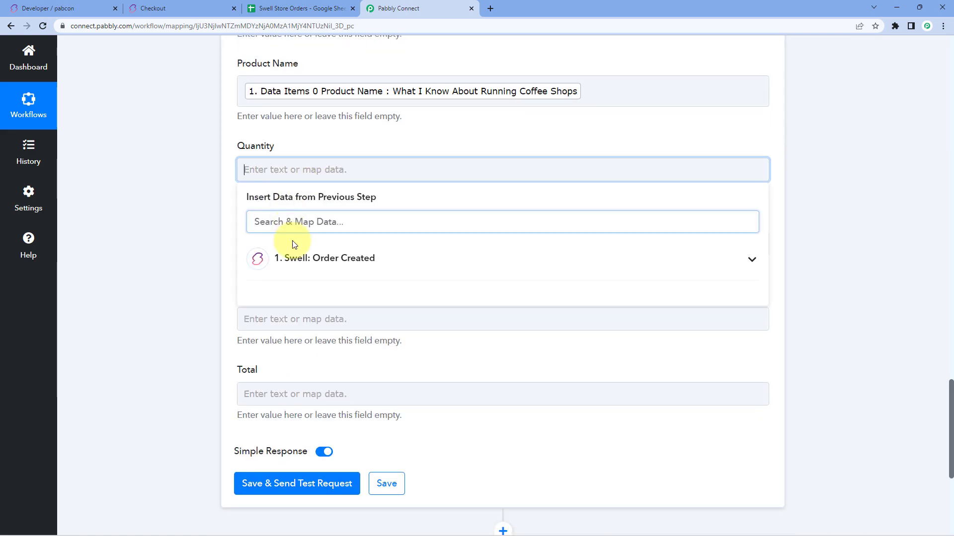
pyautogui.click(300, 223)
pyautogui.write('qu')
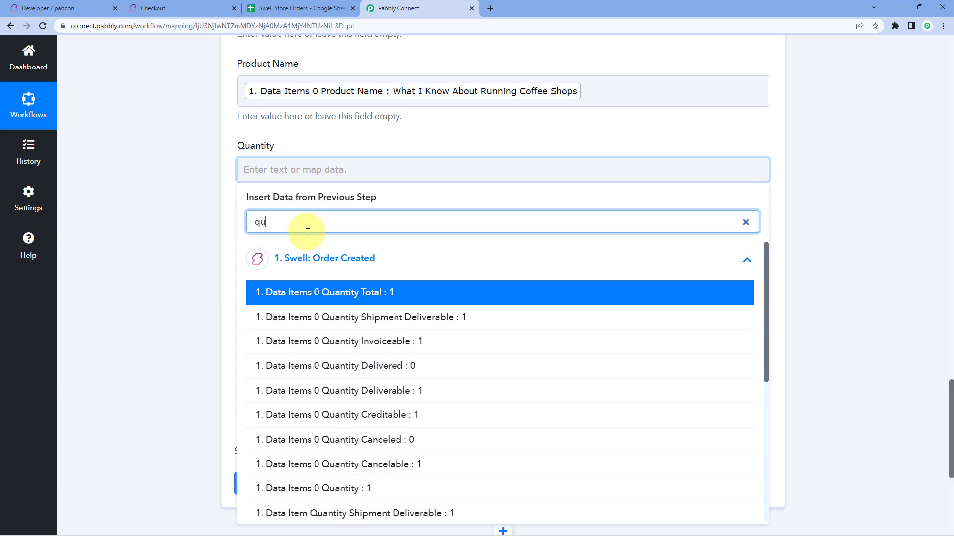
pyautogui.click(359, 294)
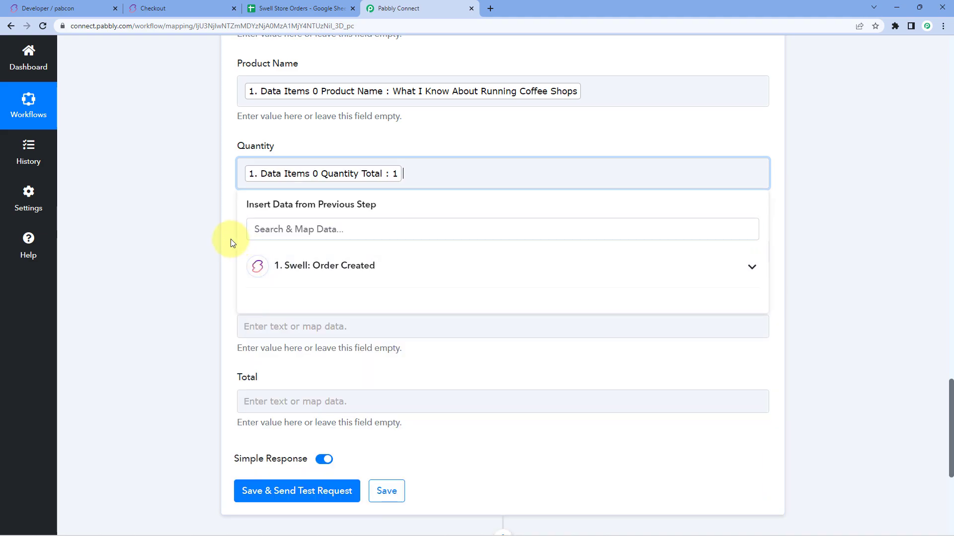
# Step: Map the item's price total of 35 into Price
pyautogui.click(250, 250)
pyautogui.scroll(-2, 266, 249)
pyautogui.click(267, 250)
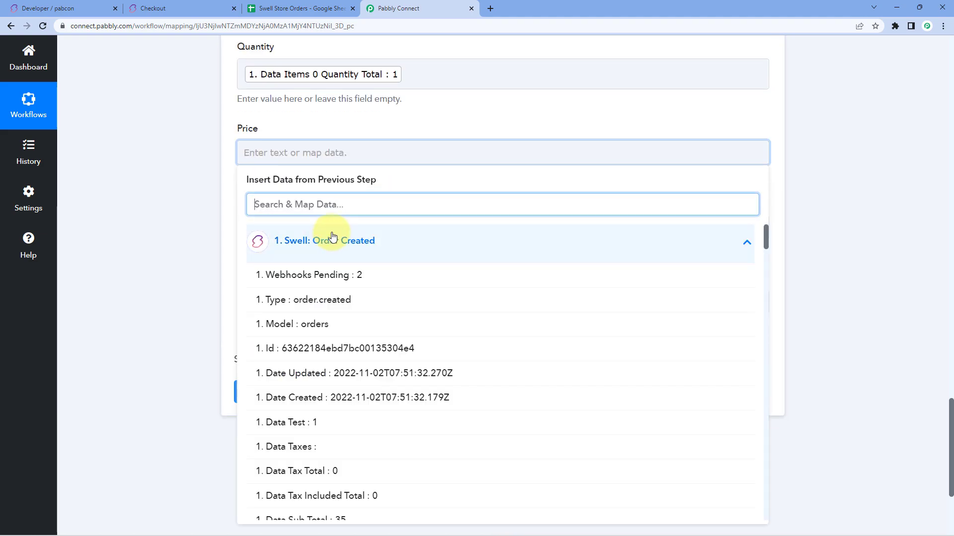
pyautogui.write('pr')
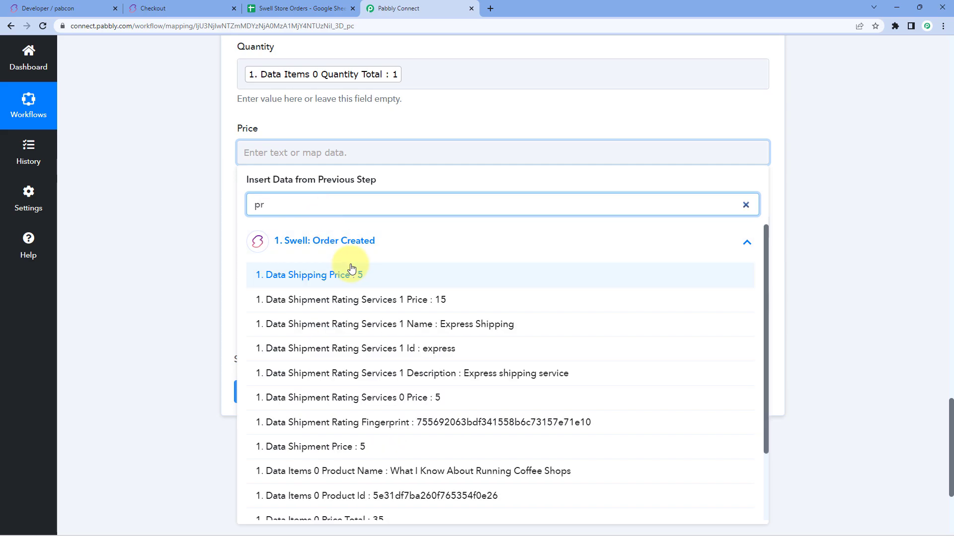
pyautogui.scroll(-1, 360, 279)
pyautogui.scroll(-1, 359, 279)
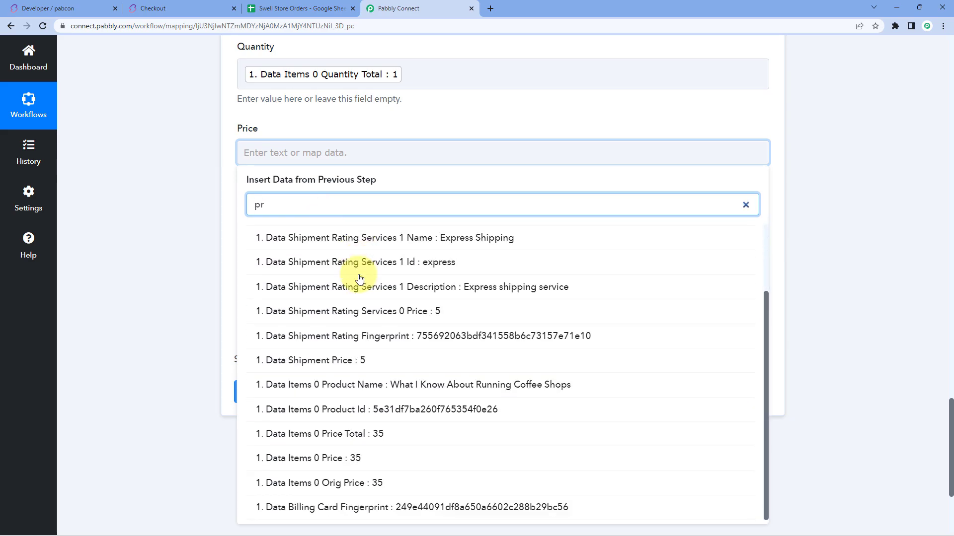
pyautogui.click(340, 436)
pyautogui.click(147, 248)
# Step: Map the order's shipping price of 5 into Shipping Cost
pyautogui.click(303, 236)
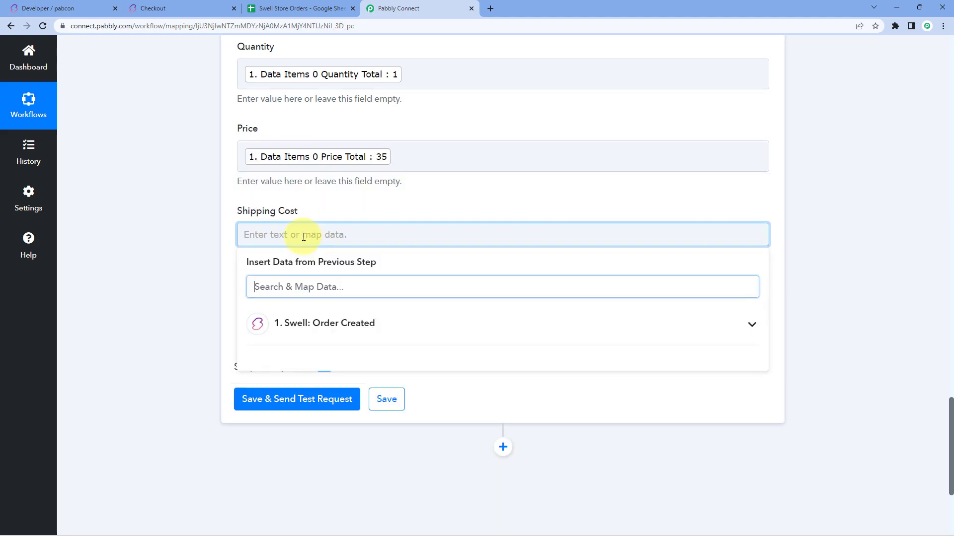
pyautogui.click(311, 333)
pyautogui.scroll(-4, 348, 323)
pyautogui.scroll(-2, 348, 323)
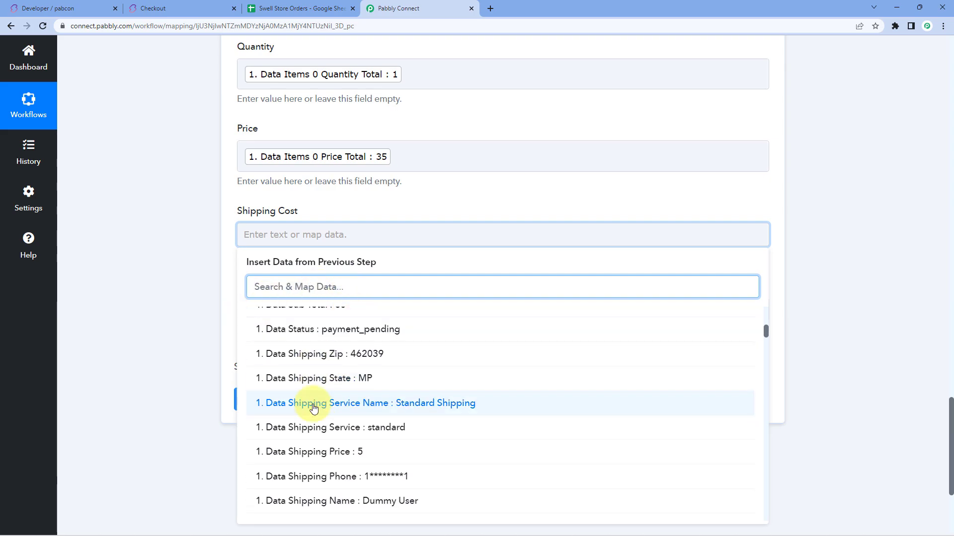
pyautogui.click(311, 452)
# Step: Map the order's grand total of 40 into Total
pyautogui.click(220, 337)
pyautogui.click(251, 313)
pyautogui.scroll(-4, 339, 252)
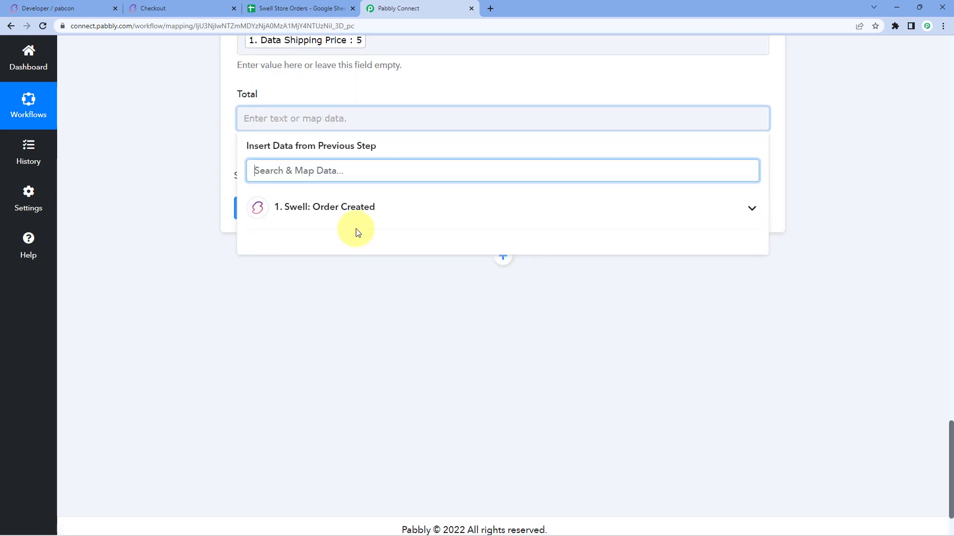
pyautogui.click(356, 207)
pyautogui.click(340, 174)
pyautogui.write('40')
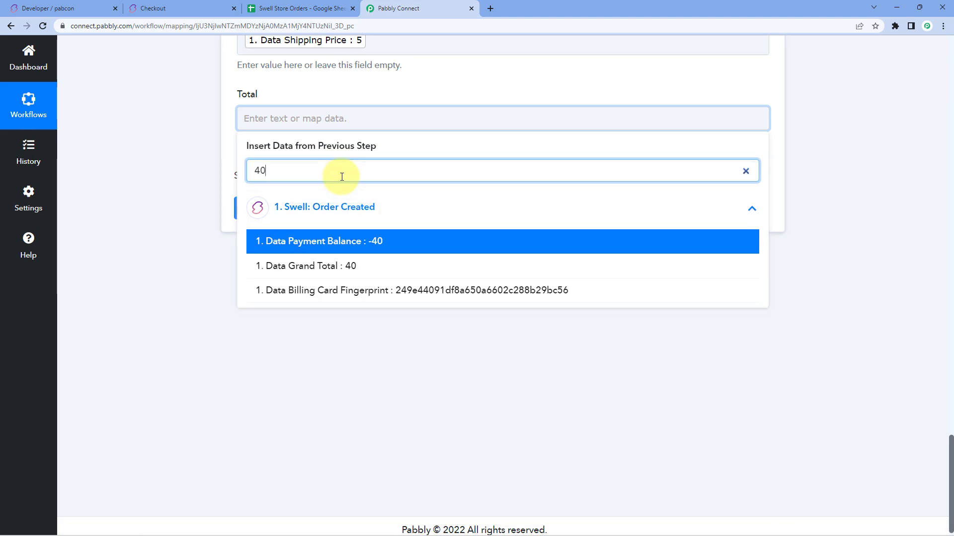
pyautogui.click(324, 268)
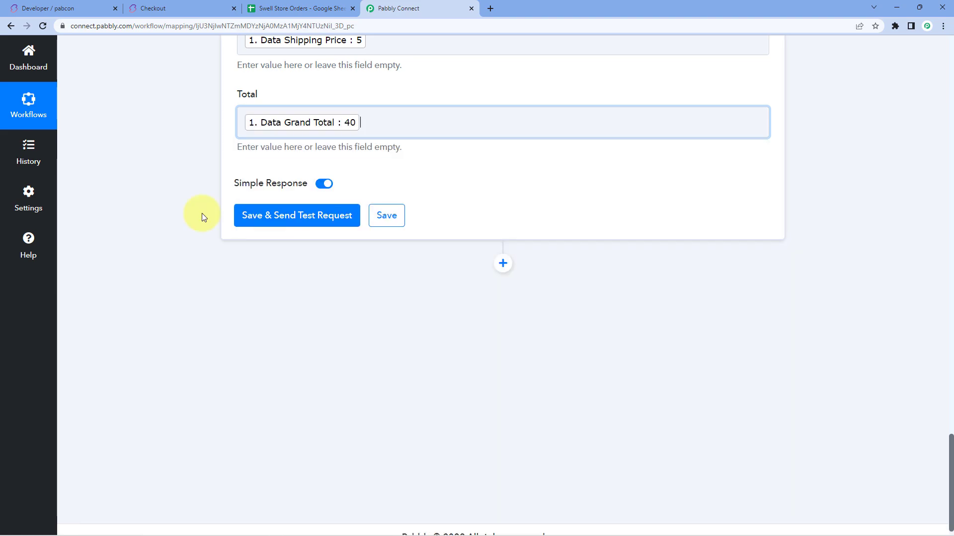
pyautogui.scroll(2, 186, 210)
pyautogui.scroll(4, 190, 196)
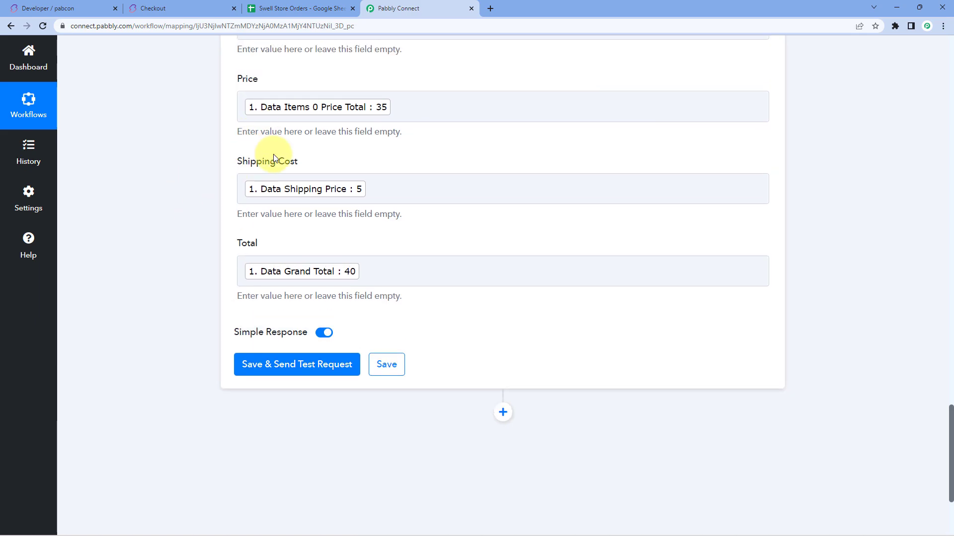
pyautogui.scroll(2, 307, 121)
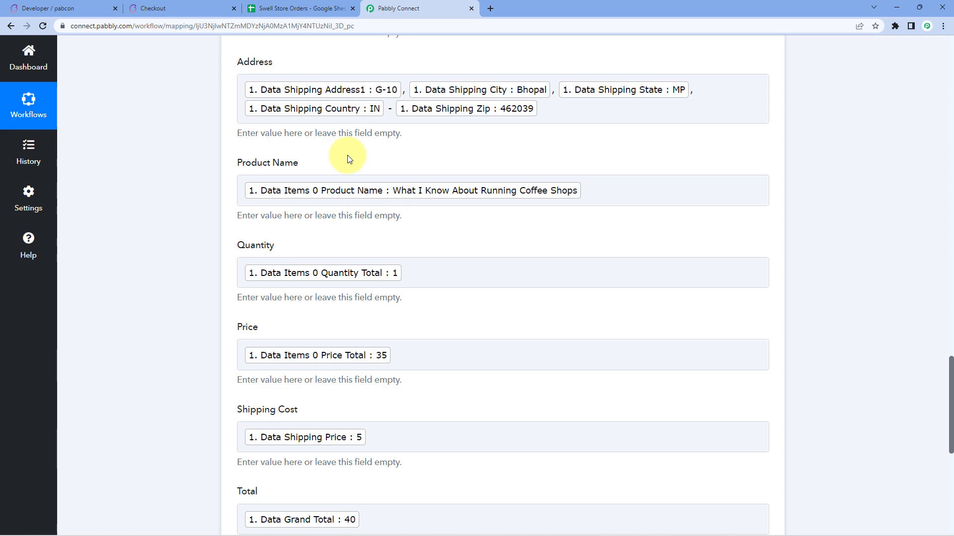
pyautogui.scroll(2, 348, 158)
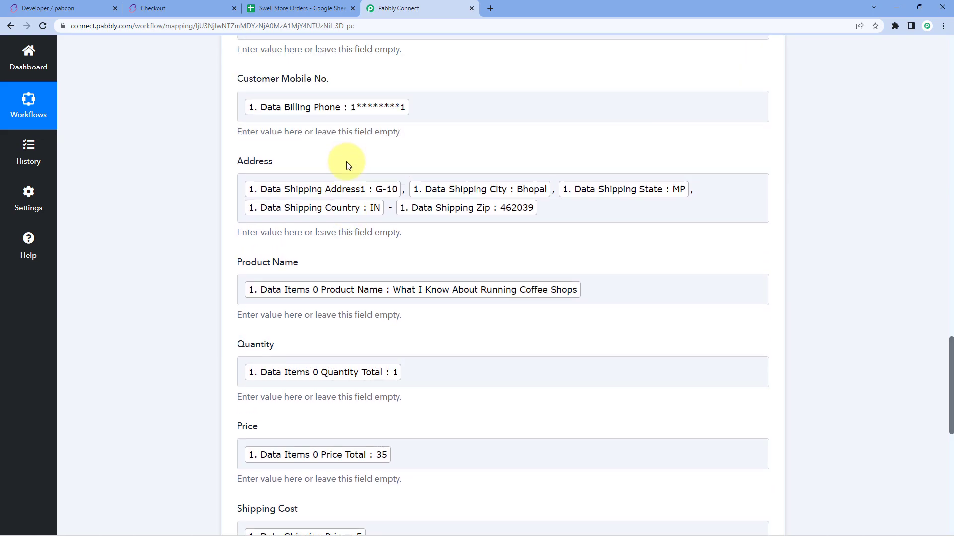
pyautogui.scroll(-8, 237, 180)
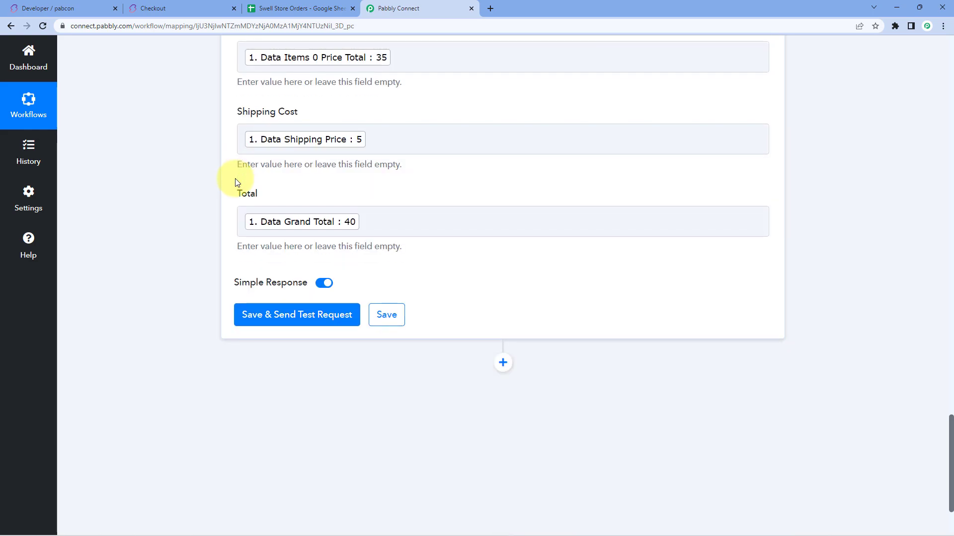
# Step: Save and send a test request writing the order to Sheet1 A2:J2, then collapse the Swell trigger
pyautogui.click(298, 322)
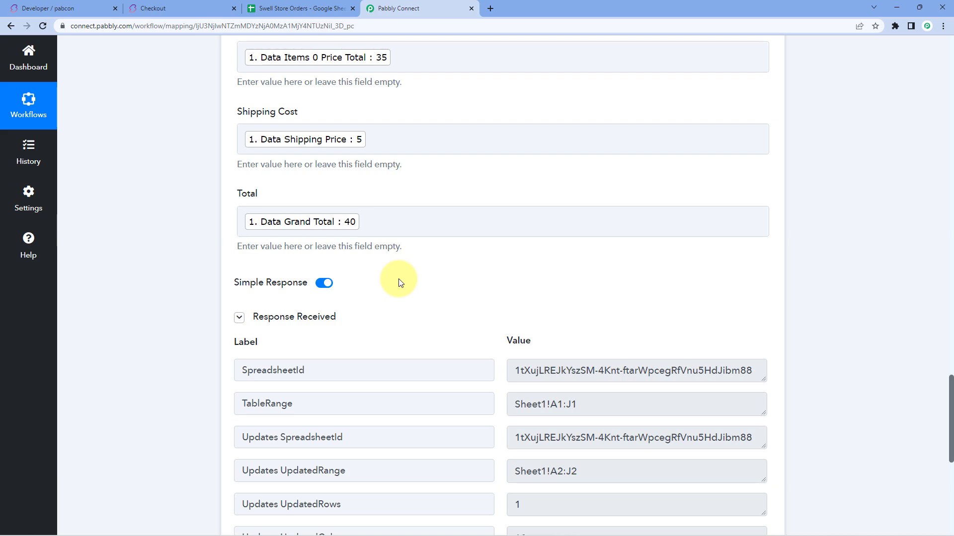
pyautogui.scroll(-2, 401, 283)
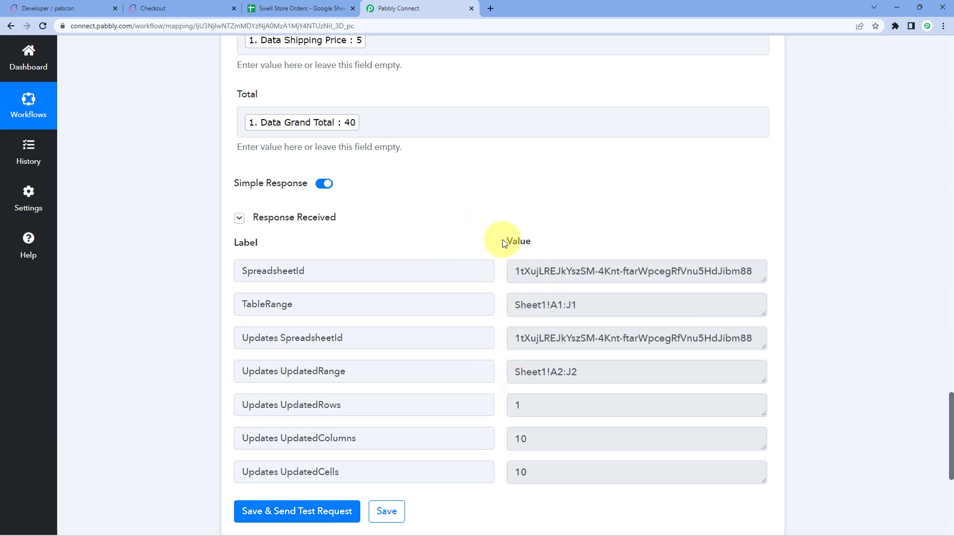
pyautogui.scroll(1, 449, 232)
pyautogui.scroll(5, 449, 233)
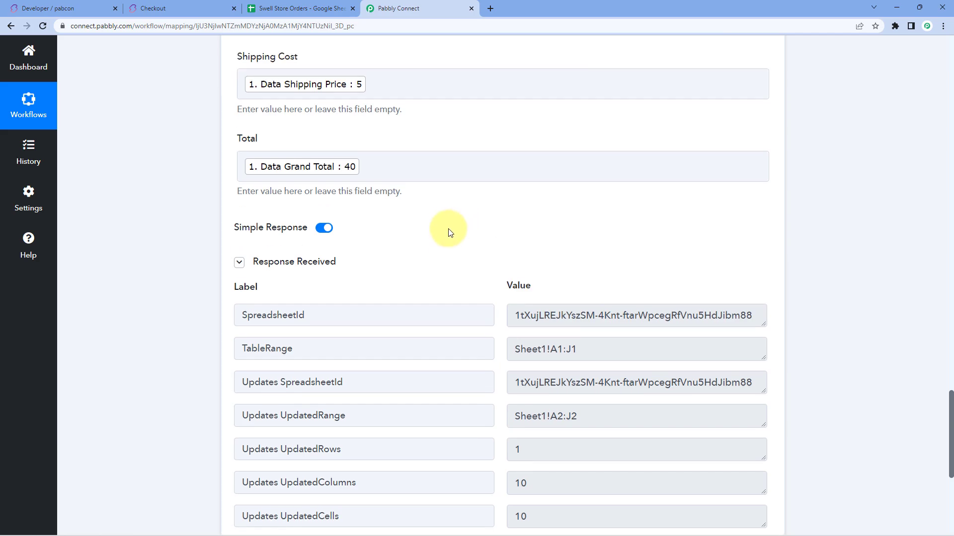
pyautogui.scroll(3, 437, 143)
pyautogui.scroll(15, 448, 133)
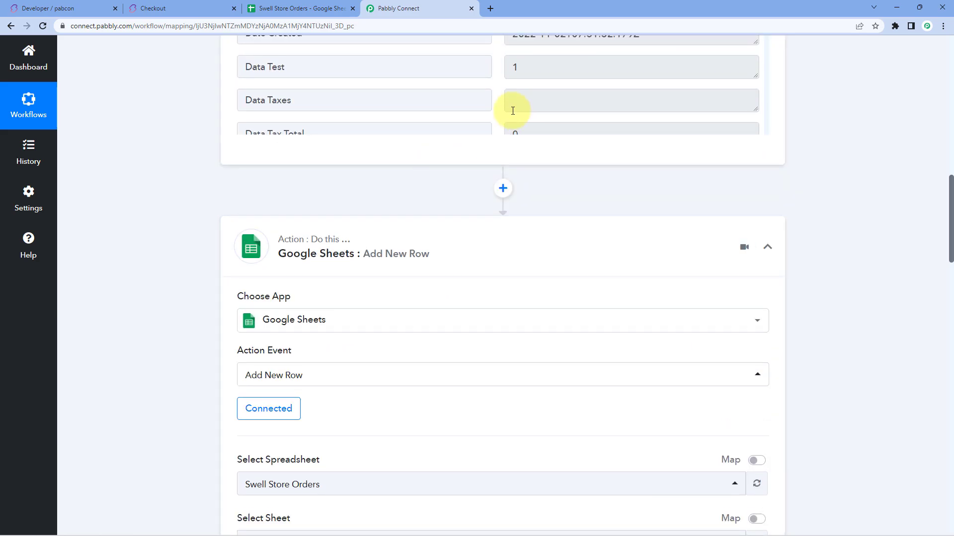
pyautogui.scroll(9, 465, 209)
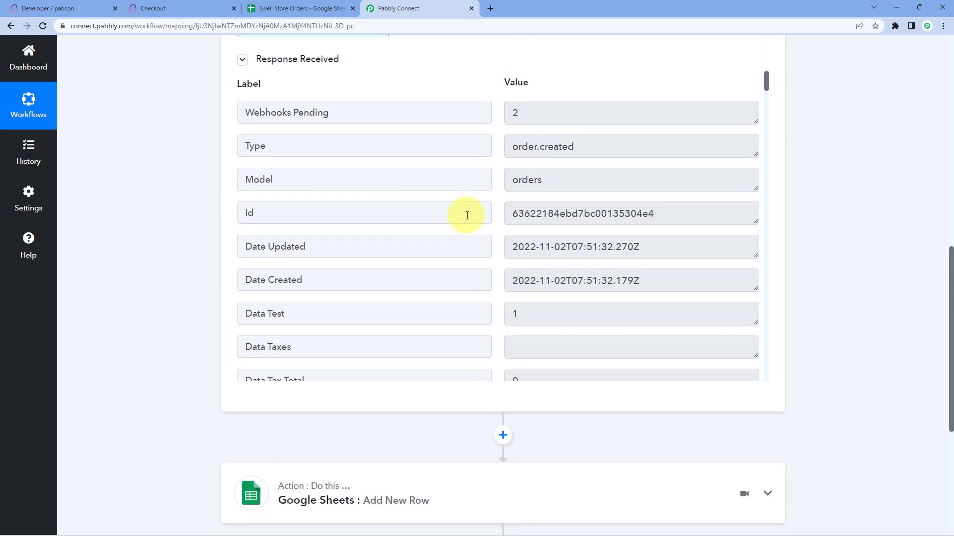
pyautogui.scroll(7, 467, 209)
pyautogui.click(460, 203)
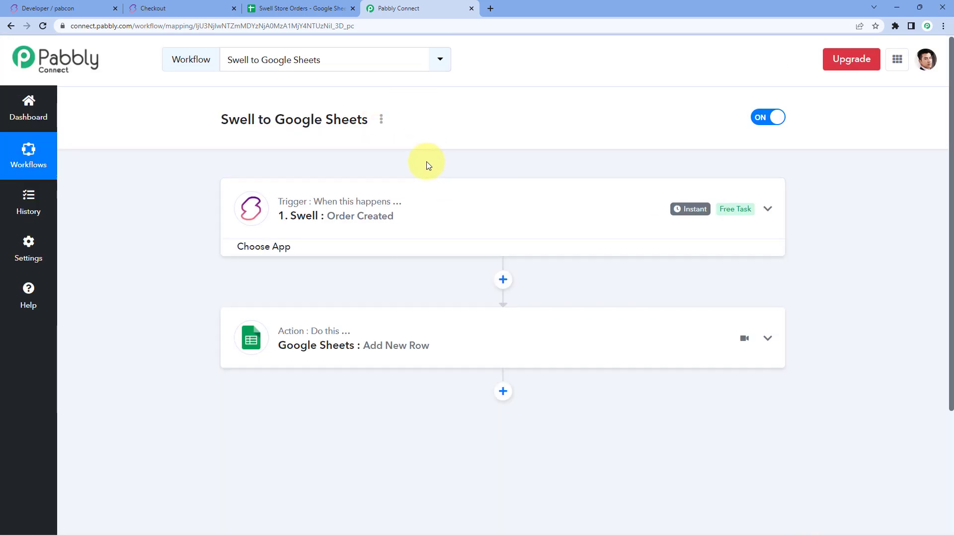
# Step: Remove bold from the test order in row 2 of the Swell Store Orders sheet
pyautogui.click(315, 6)
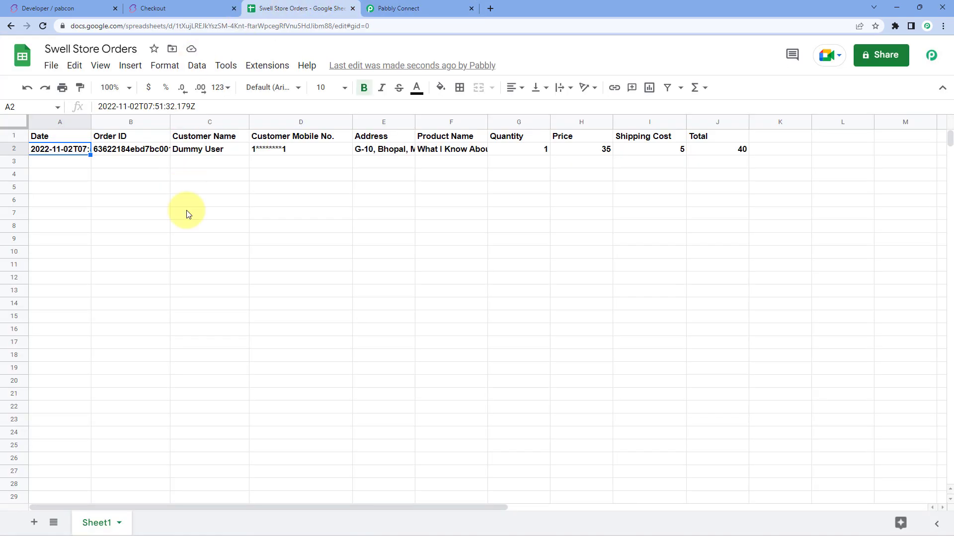
pyautogui.click(15, 149)
pyautogui.hotkey('ctrl', 'b')
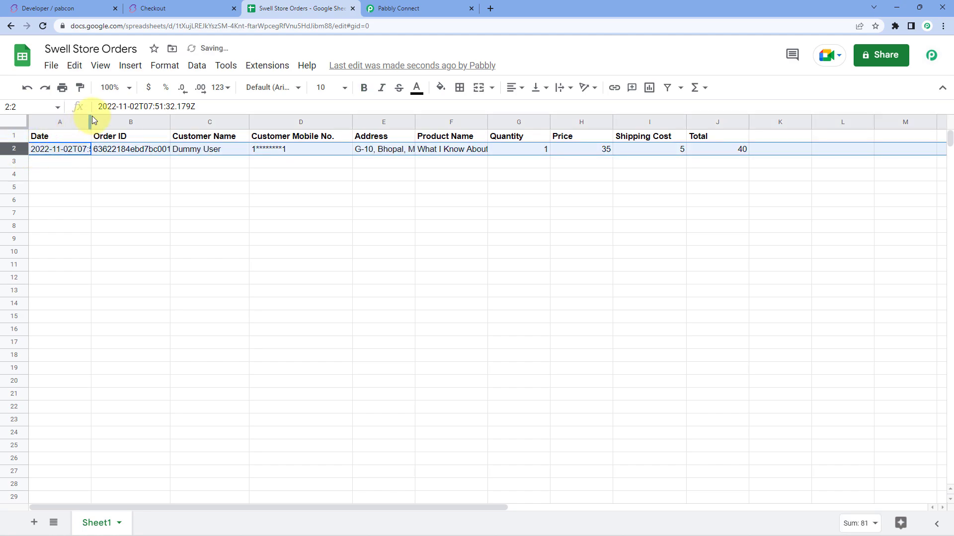
# Step: Widen the Date, Order ID, Address and Product Name columns to fit their contents
pyautogui.moveTo(92, 123); pyautogui.dragTo(144, 123)
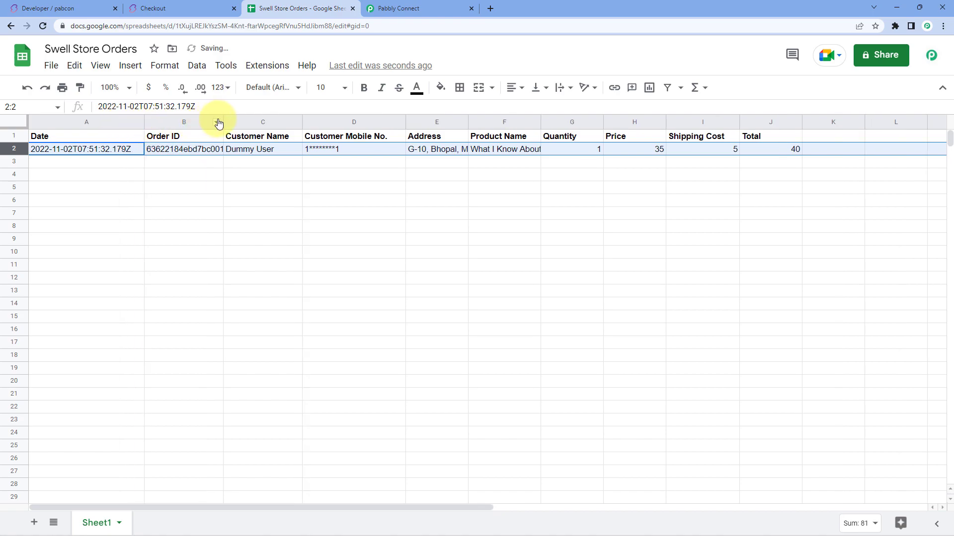
pyautogui.moveTo(223, 123); pyautogui.dragTo(267, 122)
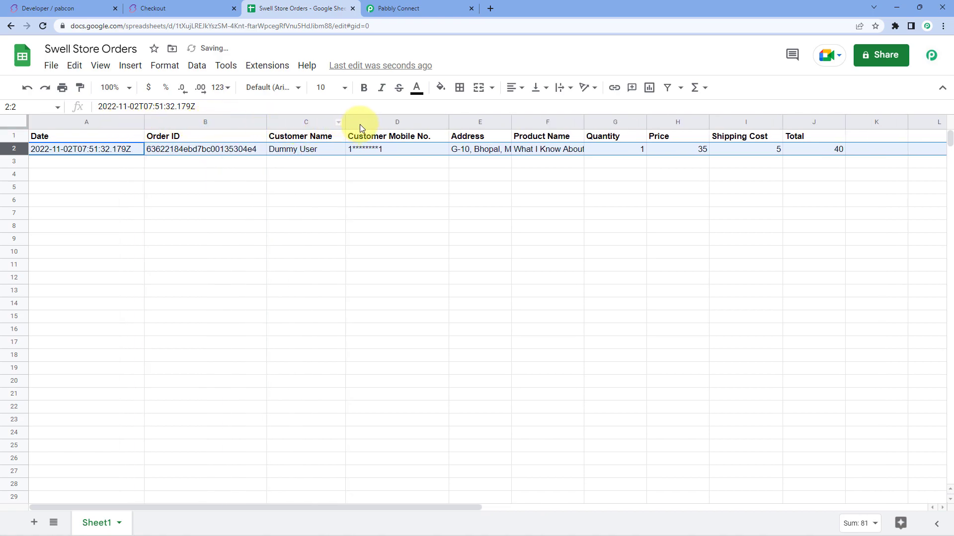
pyautogui.moveTo(511, 123); pyautogui.dragTo(560, 124)
pyautogui.moveTo(630, 122); pyautogui.dragTo(730, 122)
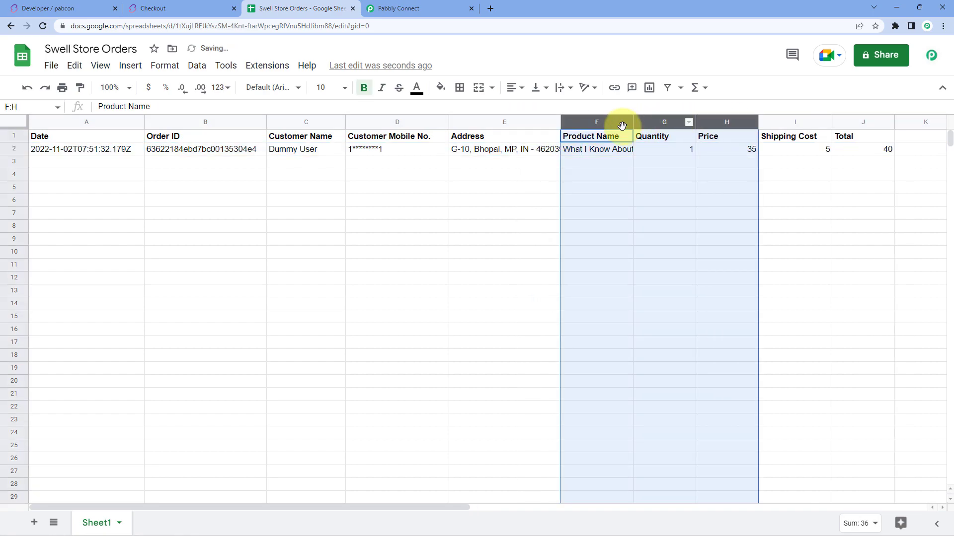
pyautogui.click(616, 149)
pyautogui.doubleClick(632, 123)
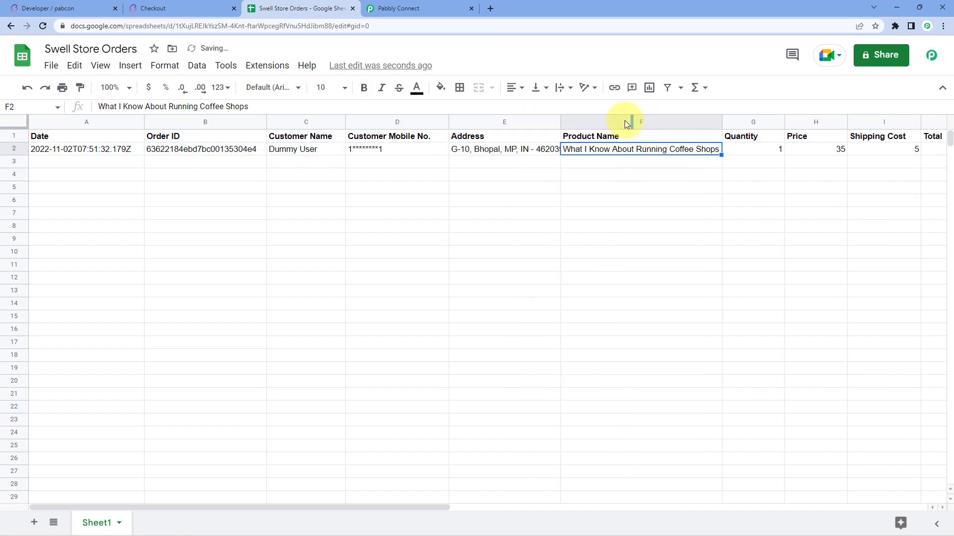
pyautogui.hscroll(3, 775, 157)
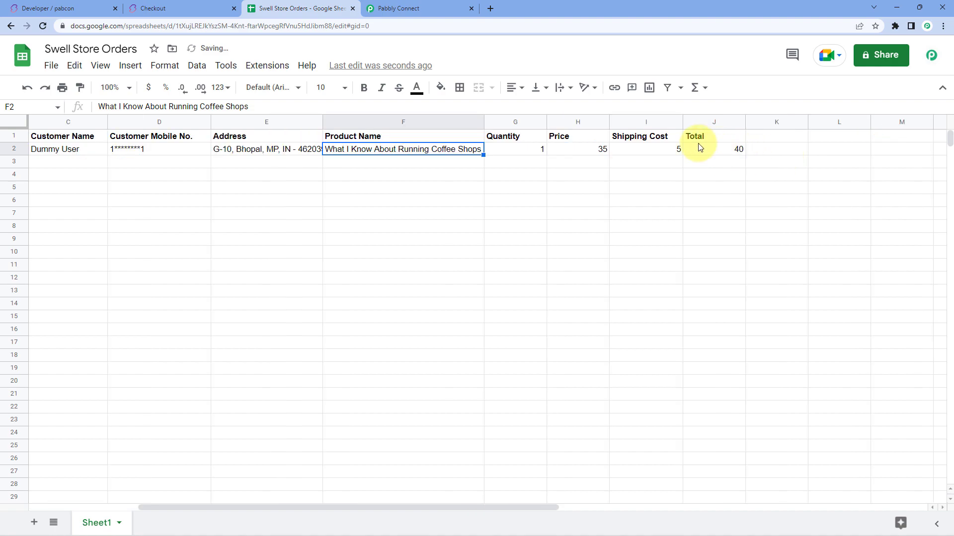
pyautogui.hscroll(-3, 542, 175)
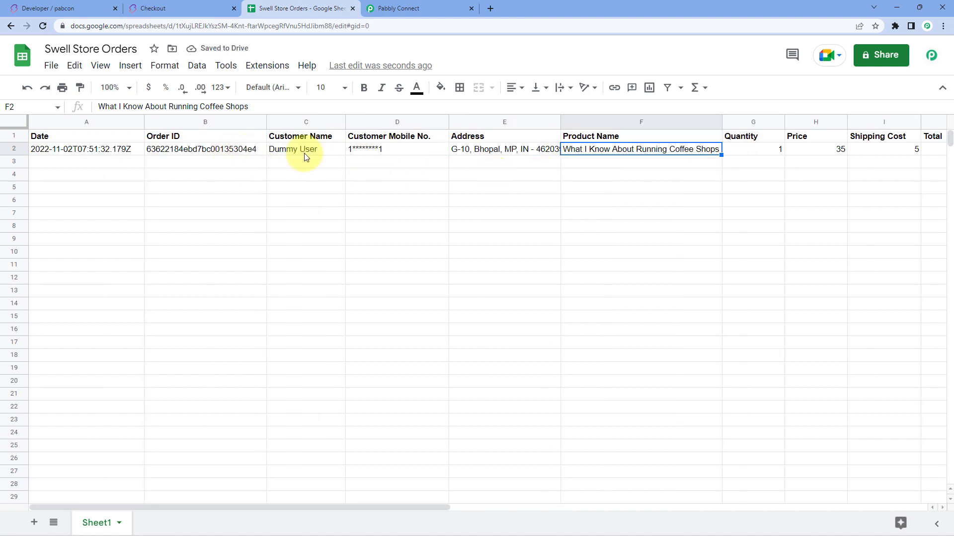
pyautogui.click(60, 165)
pyautogui.moveTo(560, 121); pyautogui.dragTo(566, 121)
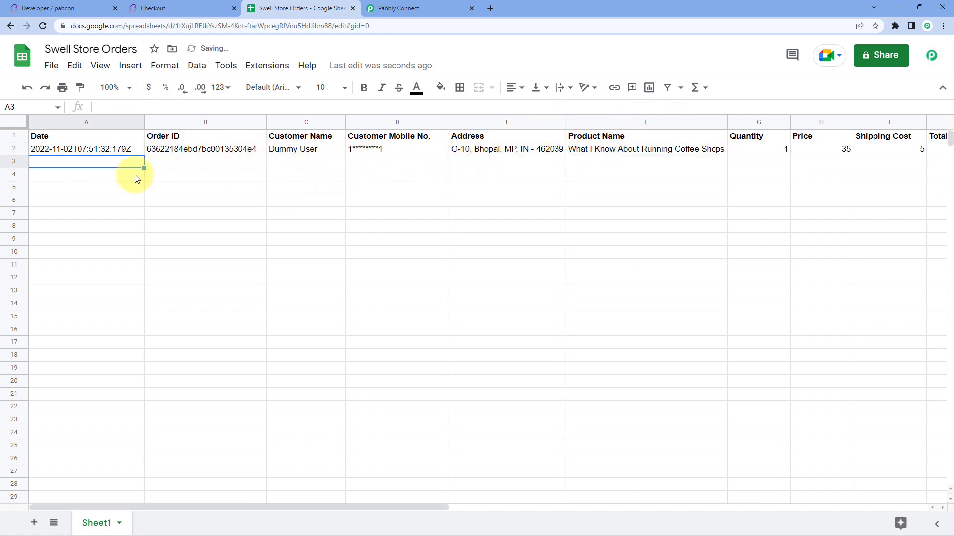
# Step: Check the A2 timestamp in the sheet, then continue shopping from the store's checkout page
pyautogui.click(181, 9)
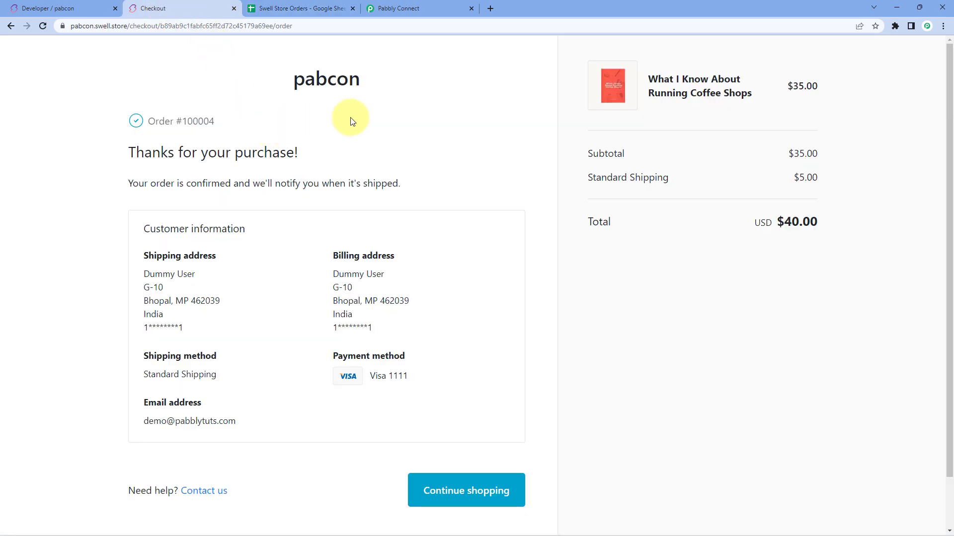
pyautogui.click(314, 9)
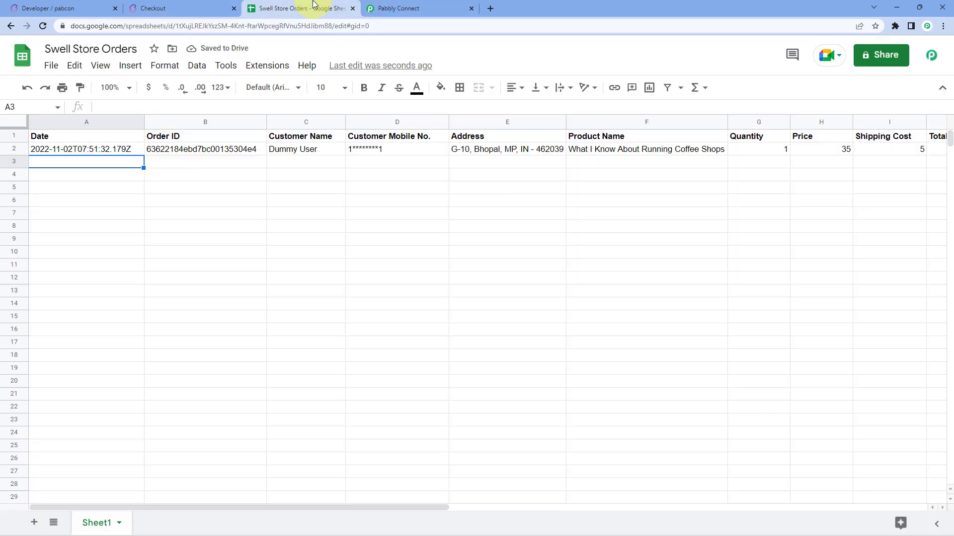
pyautogui.click(121, 150)
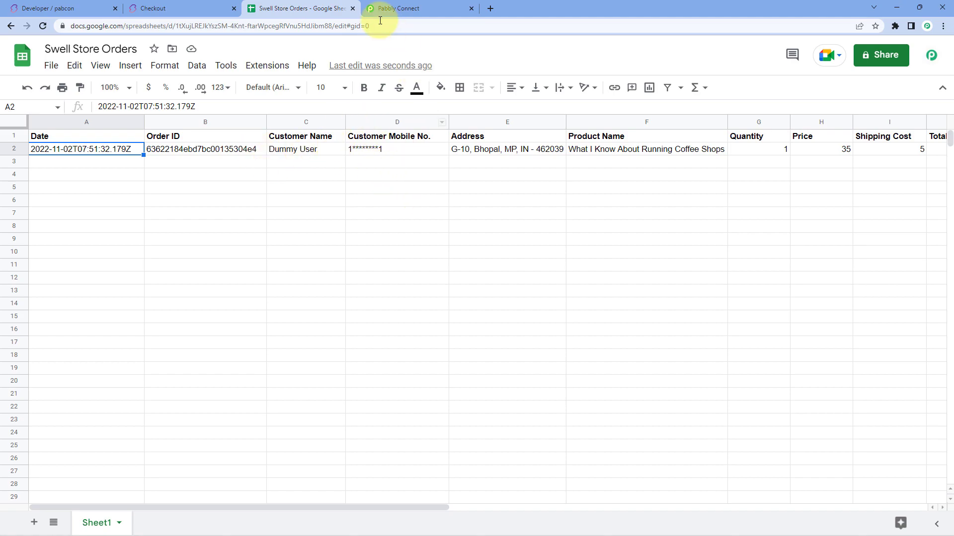
pyautogui.click(392, 8)
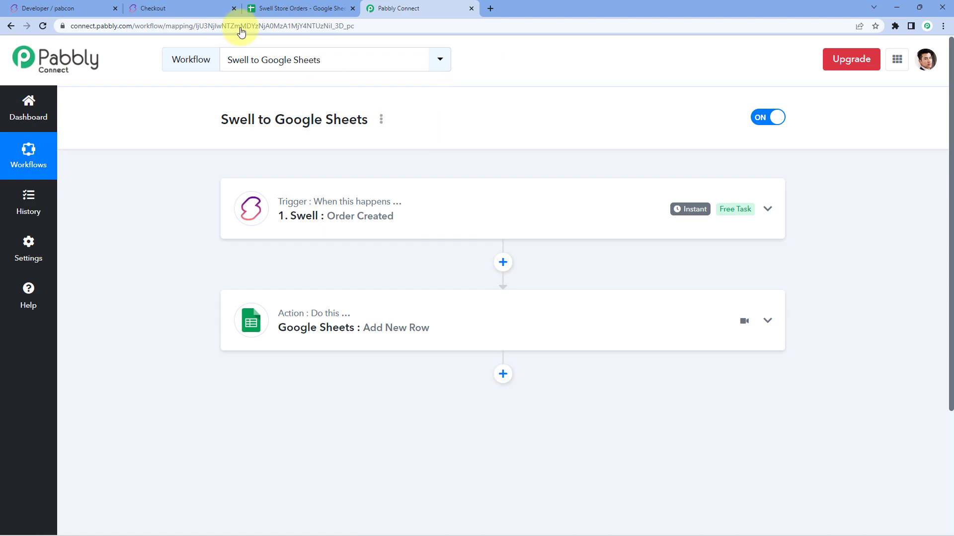
pyautogui.click(164, 9)
pyautogui.click(7, 28)
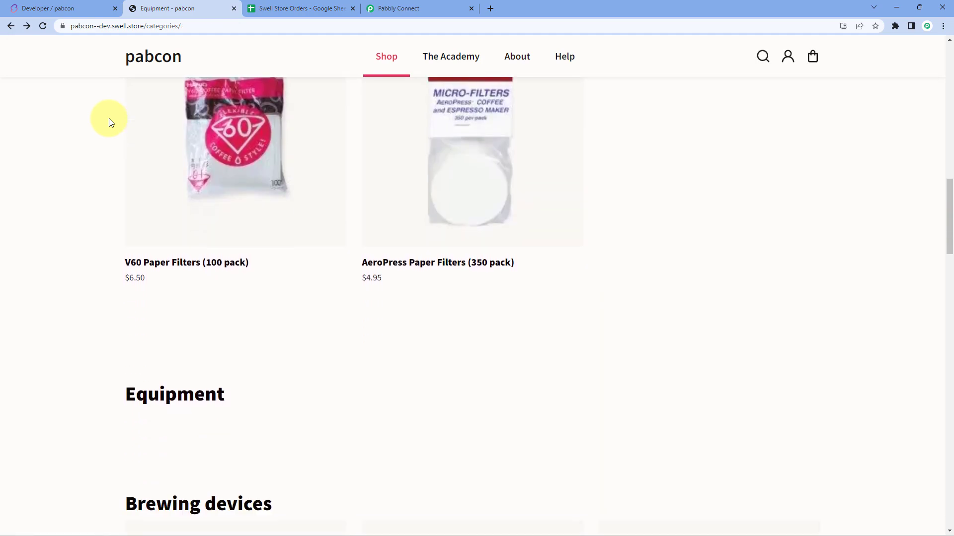
# Step: Add the V60 Paper Filters to the cart and proceed to checkout
pyautogui.moveTo(155, 274)
pyautogui.click(160, 313)
pyautogui.click(706, 293)
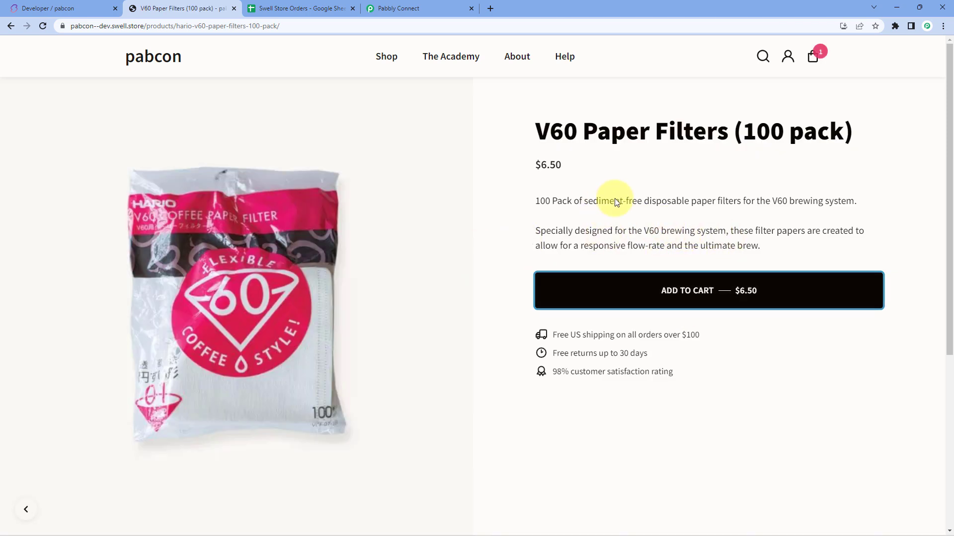
pyautogui.click(745, 205)
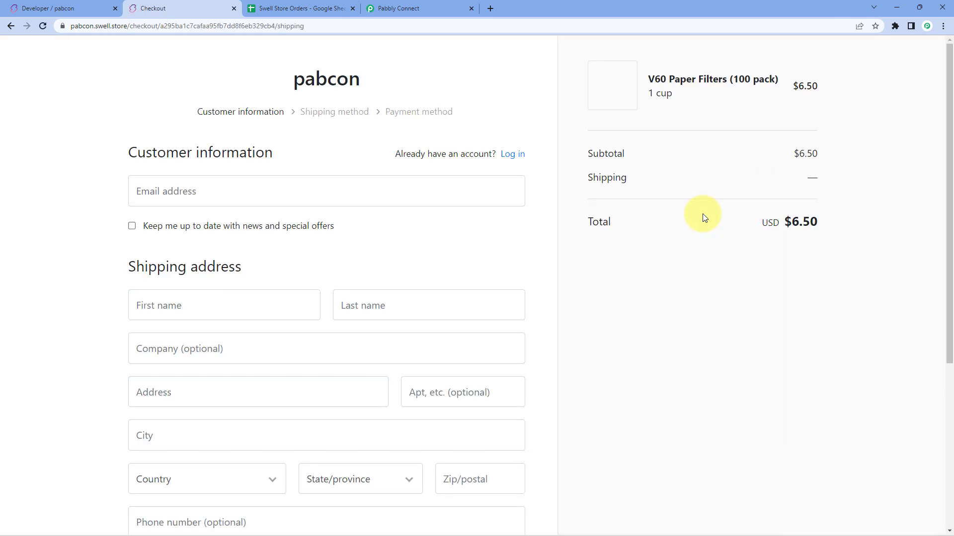
# Step: Enter the customer's e-mail address and first and last name
pyautogui.click(342, 197)
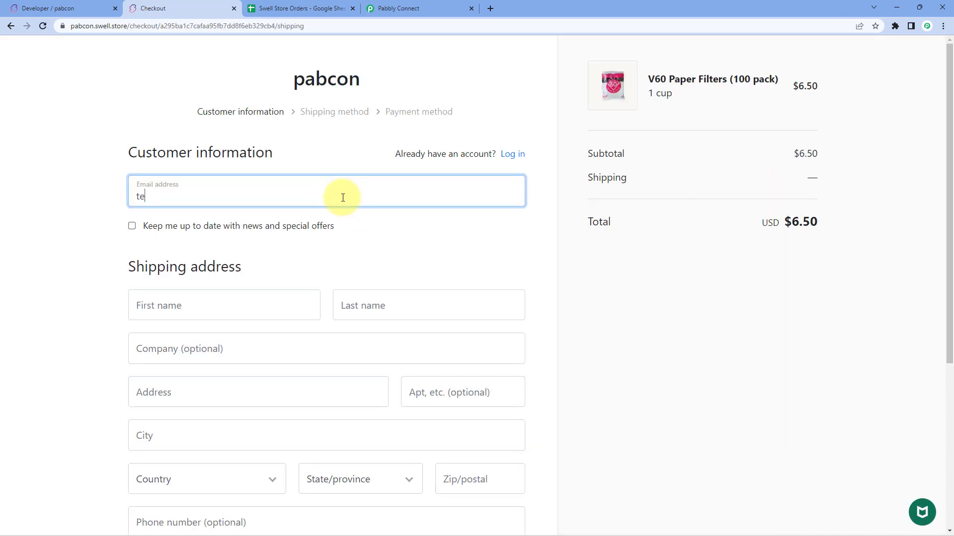
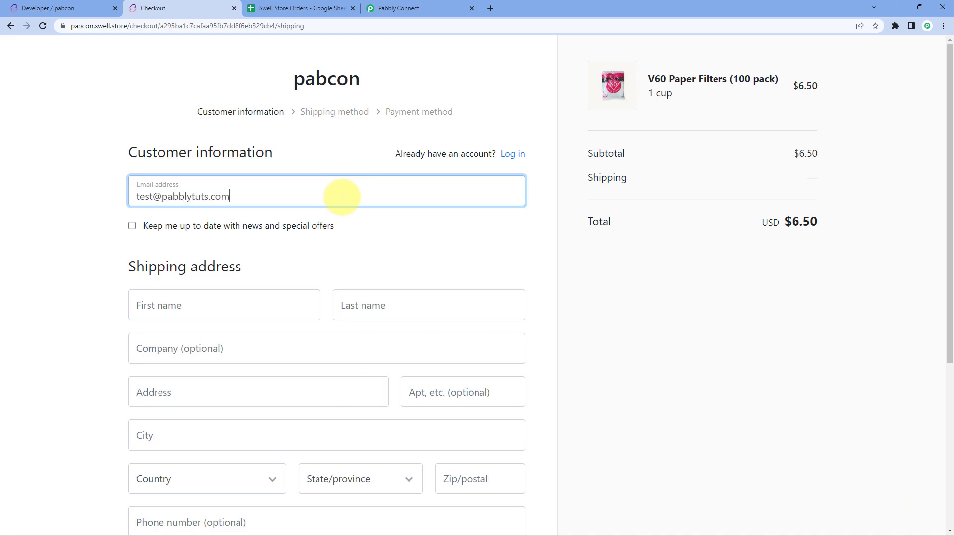
pyautogui.click(255, 308)
pyautogui.write('Te')
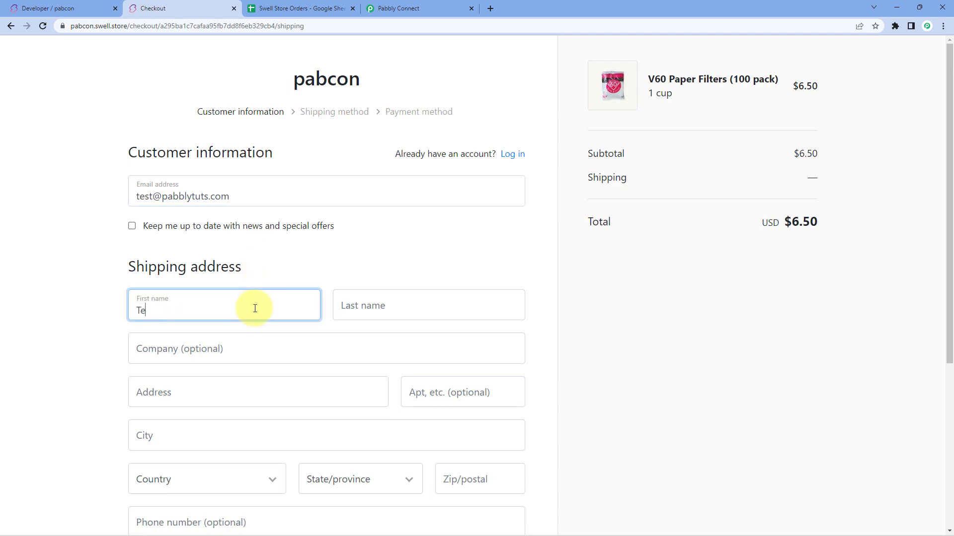
pyautogui.write('st')
pyautogui.press('Tab')
pyautogui.write('Pabbly')
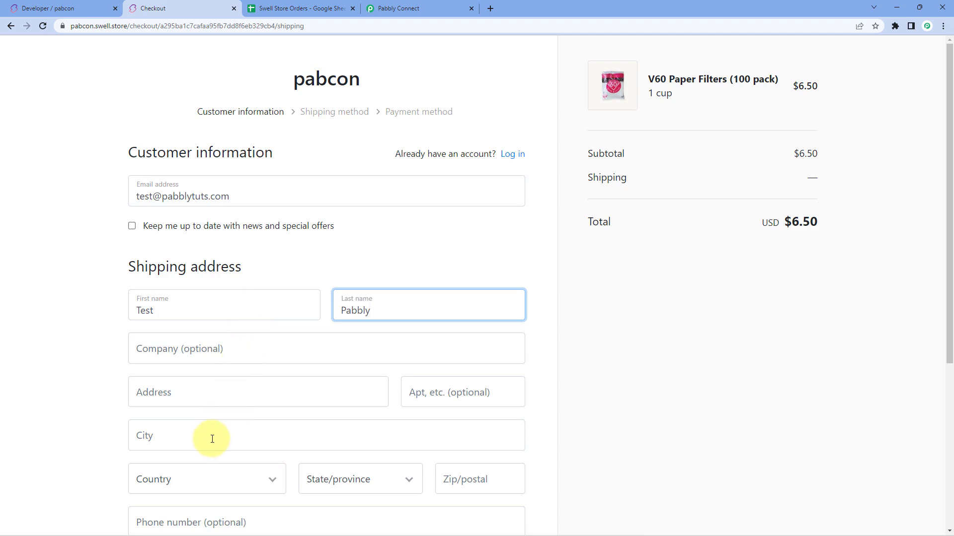
# Step: Fill in the street address, city Mumbai, country India, state Maharashtra and postal code
pyautogui.click(230, 398)
pyautogui.scroll(-1, 25, 373)
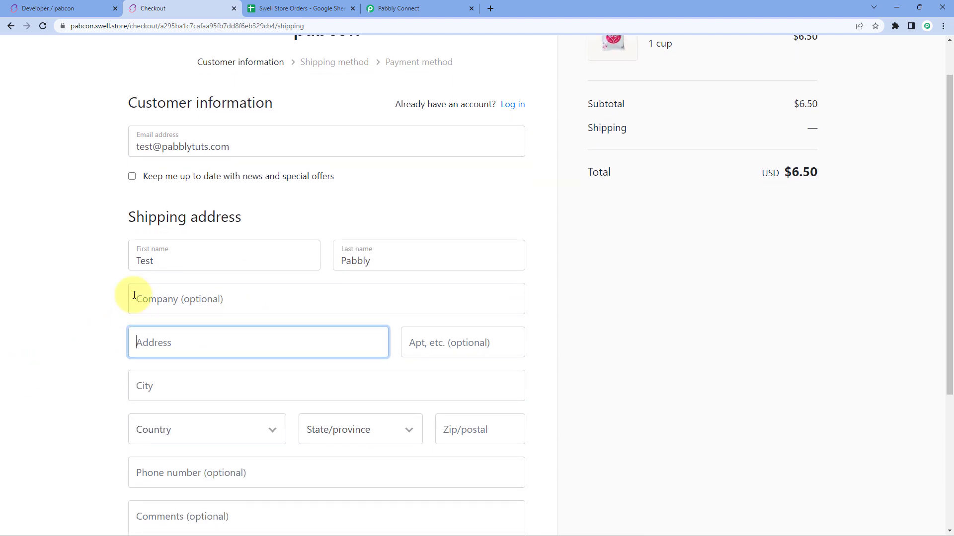
pyautogui.write('H-1')
pyautogui.click(196, 389)
pyautogui.write('Mumba')
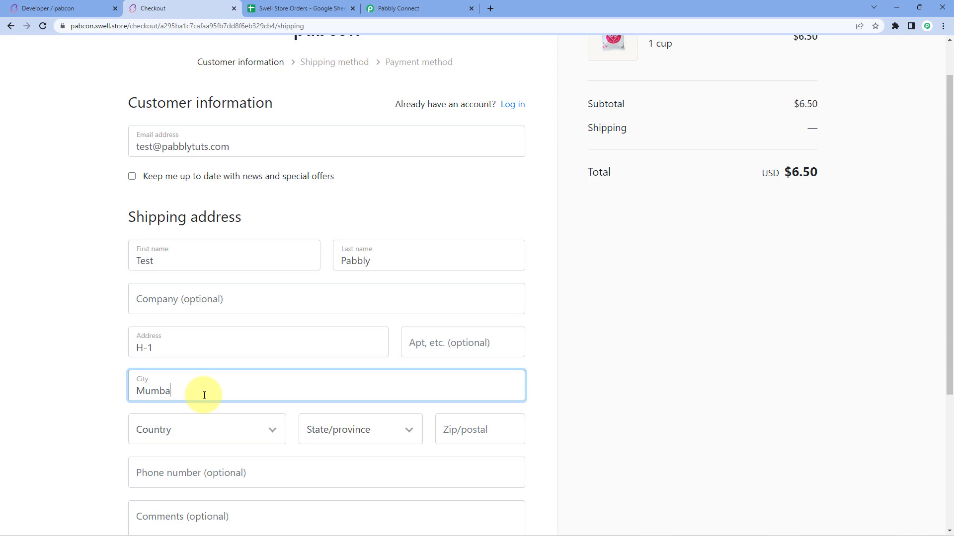
pyautogui.click(189, 431)
pyautogui.write('in')
pyautogui.press('Return')
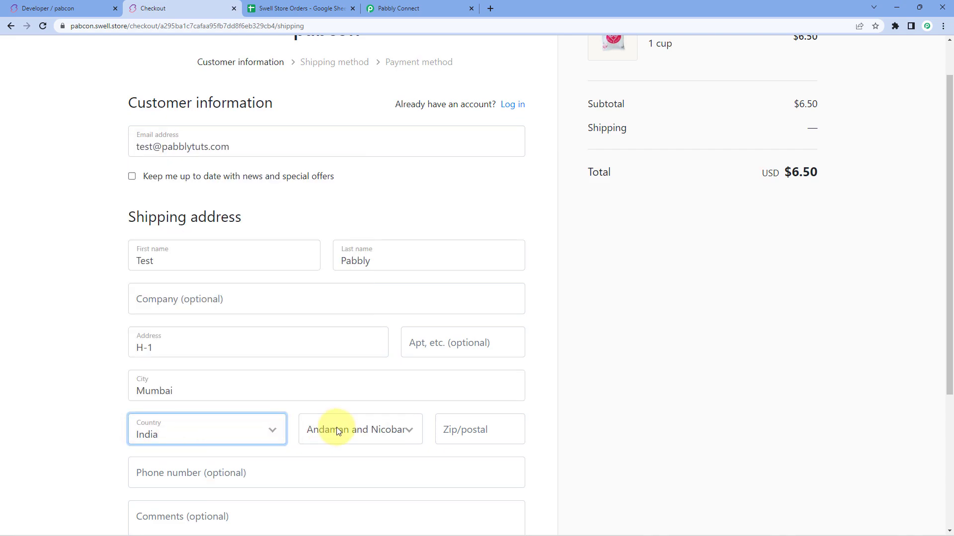
pyautogui.click(337, 428)
pyautogui.write('mah')
pyautogui.press('Return')
pyautogui.press('Tab')
pyautogui.write('400000')
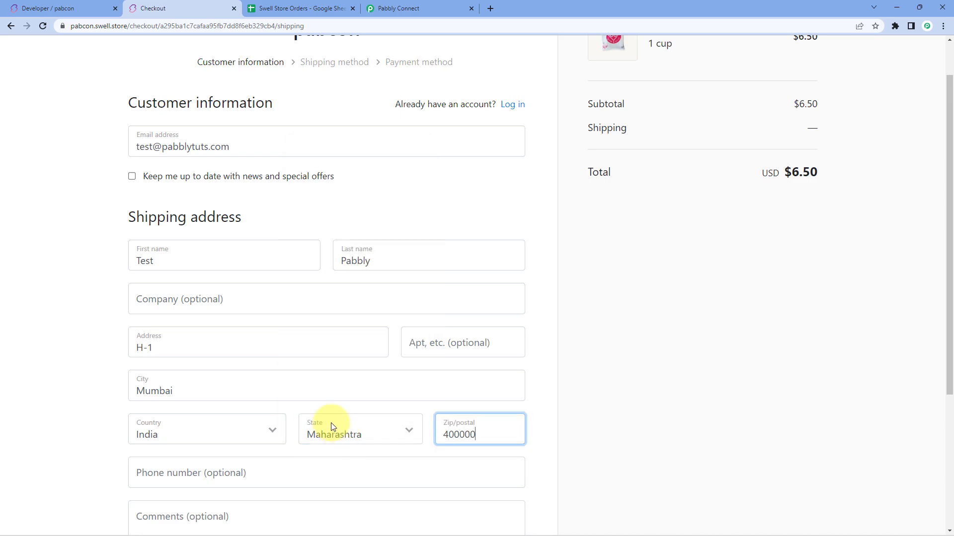
# Step: Enter the customer's phone number and continue to the shipping method step
pyautogui.scroll(-3, 332, 426)
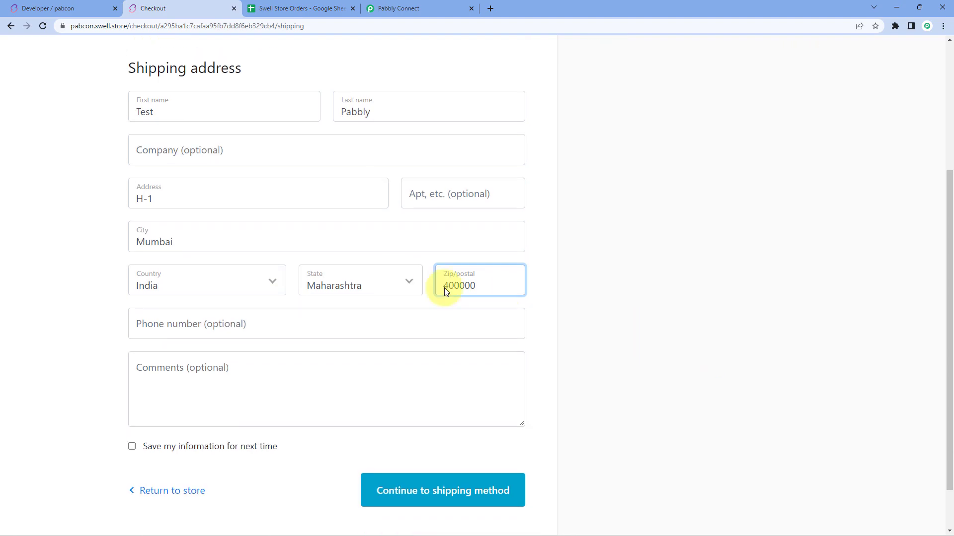
pyautogui.click(308, 326)
pyautogui.write('2*********2')
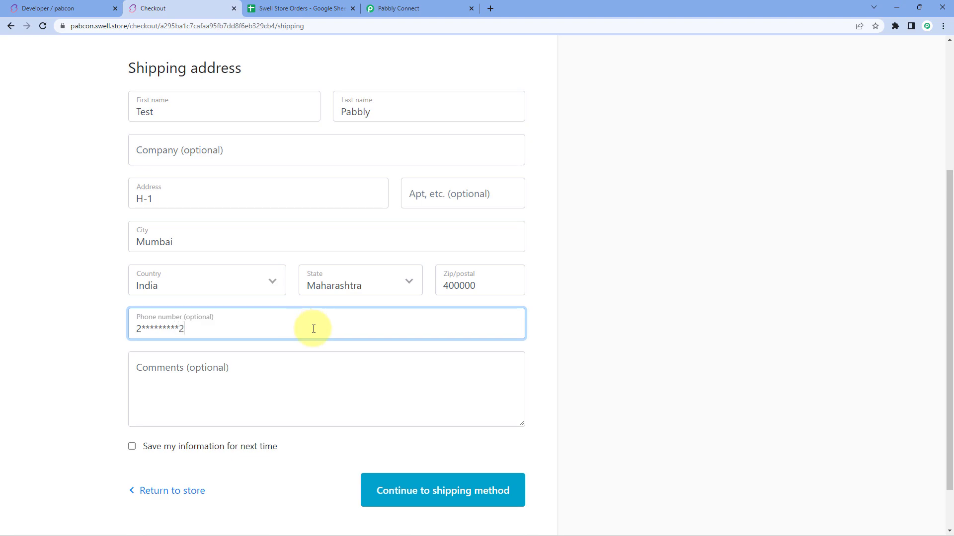
pyautogui.click(463, 500)
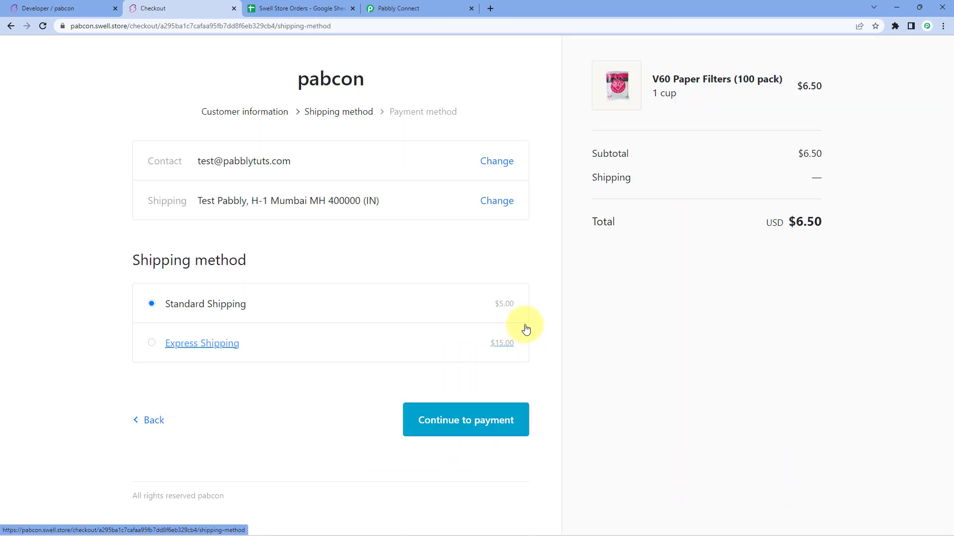
# Step: Continue with Standard Shipping, enter the test card's number, expiry and CVC, and complete the order
pyautogui.click(483, 430)
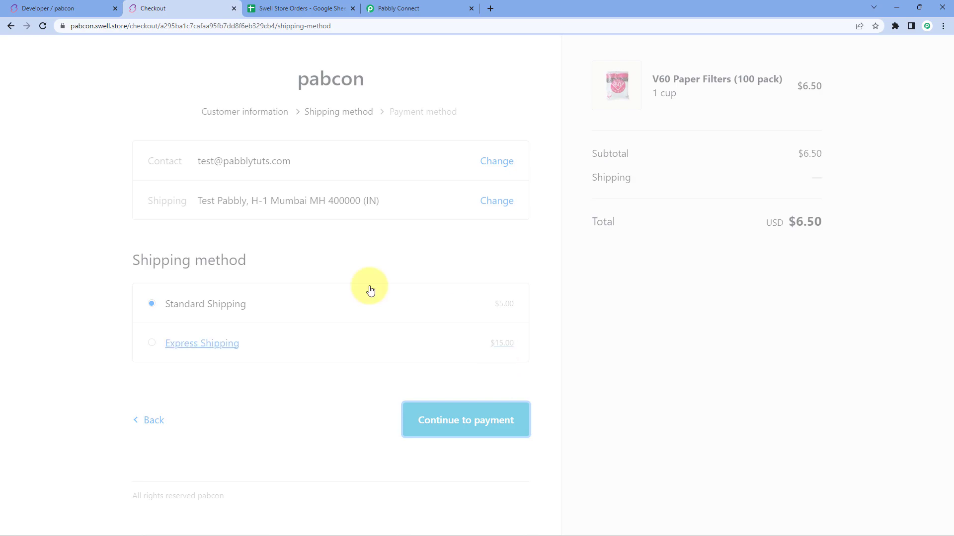
pyautogui.click(217, 366)
pyautogui.write('41')
pyautogui.write('11111111111111')
pyautogui.write('Bogus Gateway')
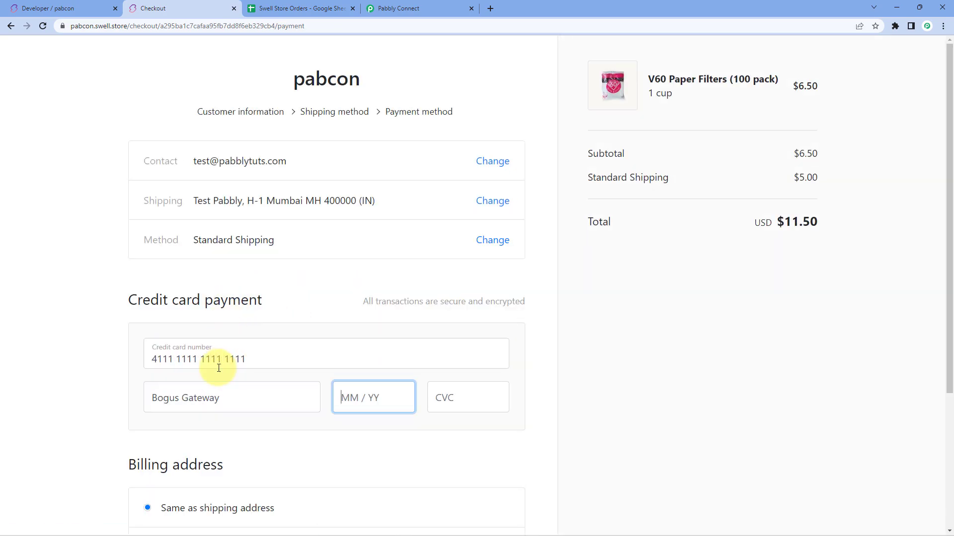
pyautogui.press('Tab')
pyautogui.write('1225')
pyautogui.scroll(-2, 351, 298)
pyautogui.write('214')
pyautogui.scroll(-1, 447, 388)
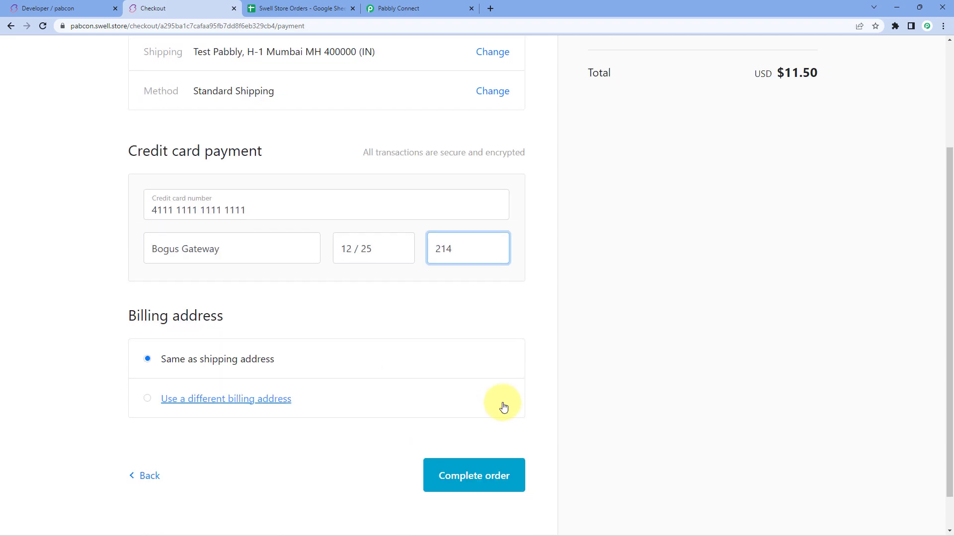
pyautogui.click(485, 473)
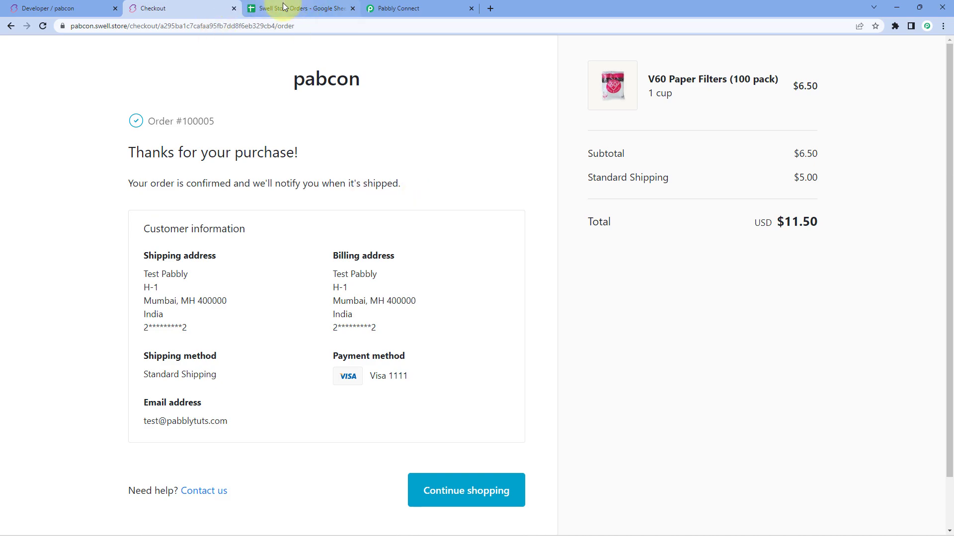
# Step: Inspect row 3's new order cells: date, order ID, name, mobile, address, product name and 11.5 total
pyautogui.click(310, 9)
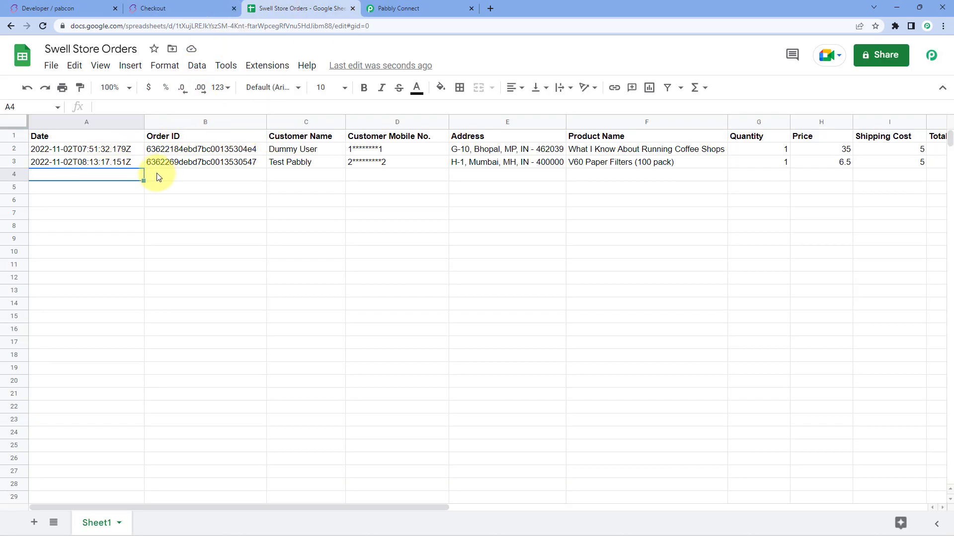
pyautogui.click(112, 164)
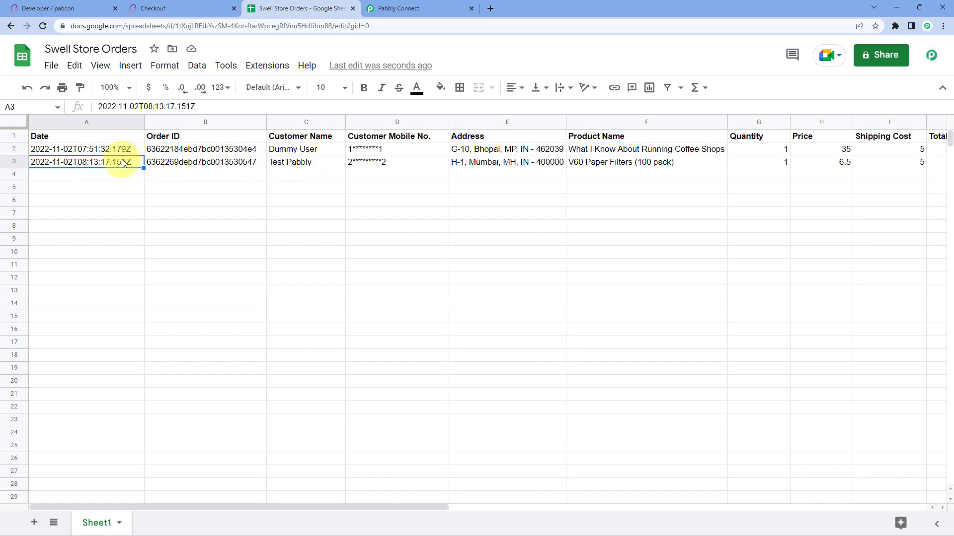
pyautogui.click(247, 163)
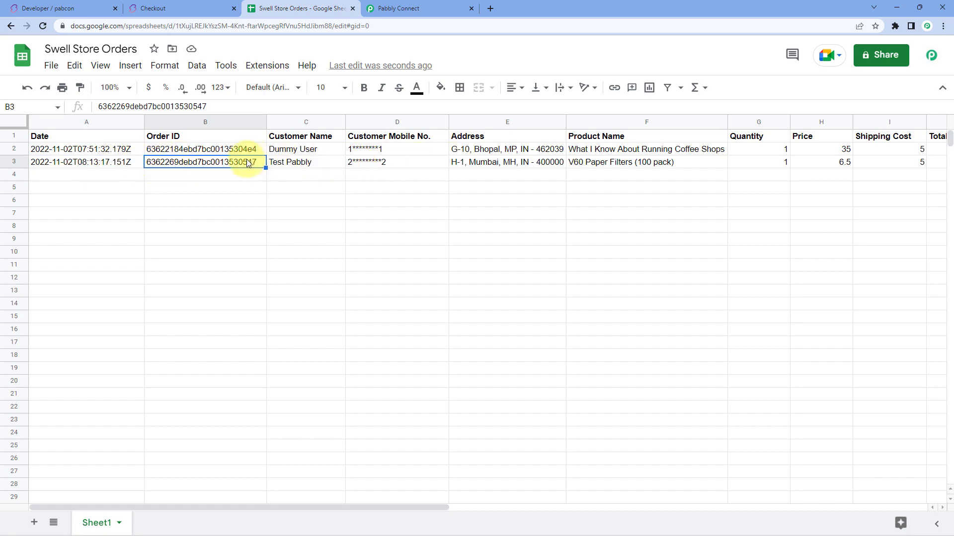
pyautogui.click(318, 164)
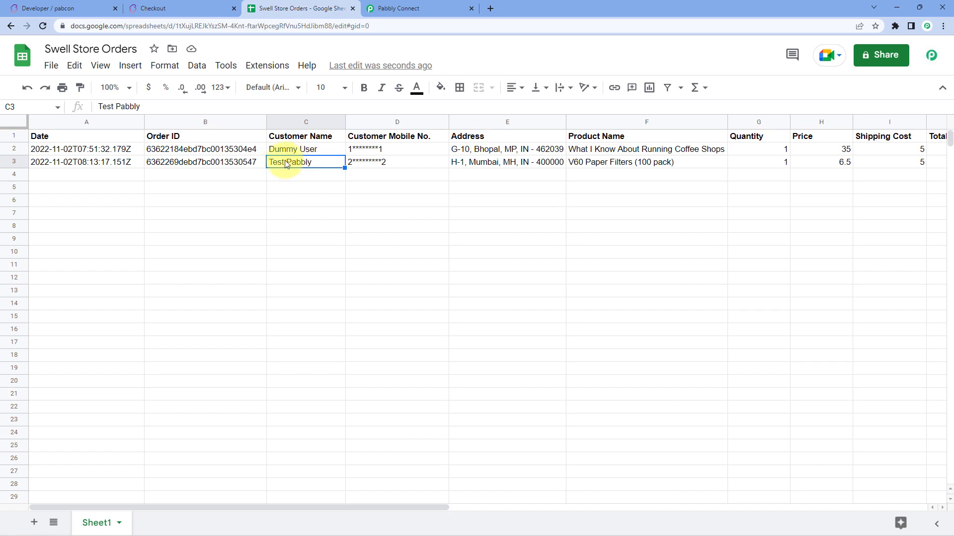
pyautogui.click(380, 164)
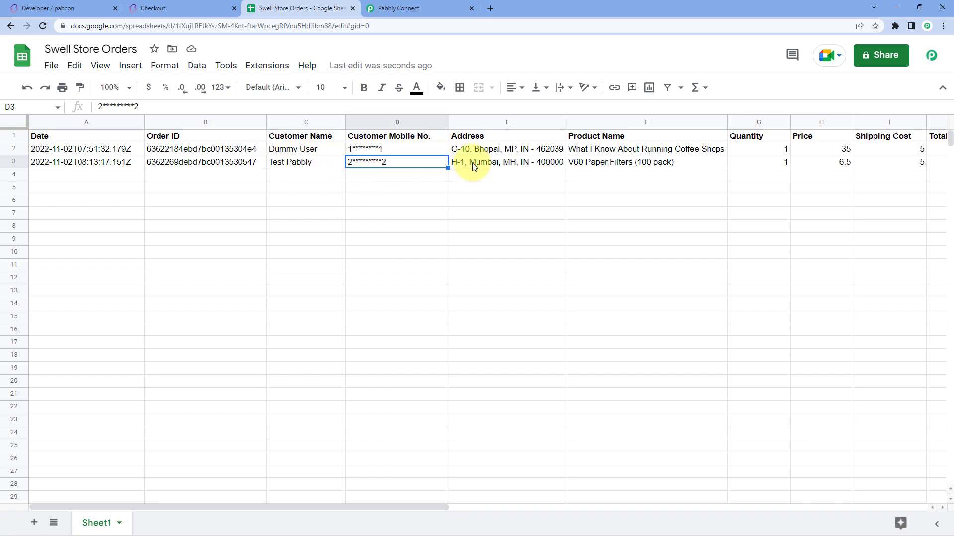
pyautogui.click(527, 167)
pyautogui.click(644, 167)
pyautogui.click(494, 162)
pyautogui.click(632, 163)
pyautogui.press('Right')
pyautogui.press('Right')
pyautogui.press('Right')
pyautogui.press('Right')
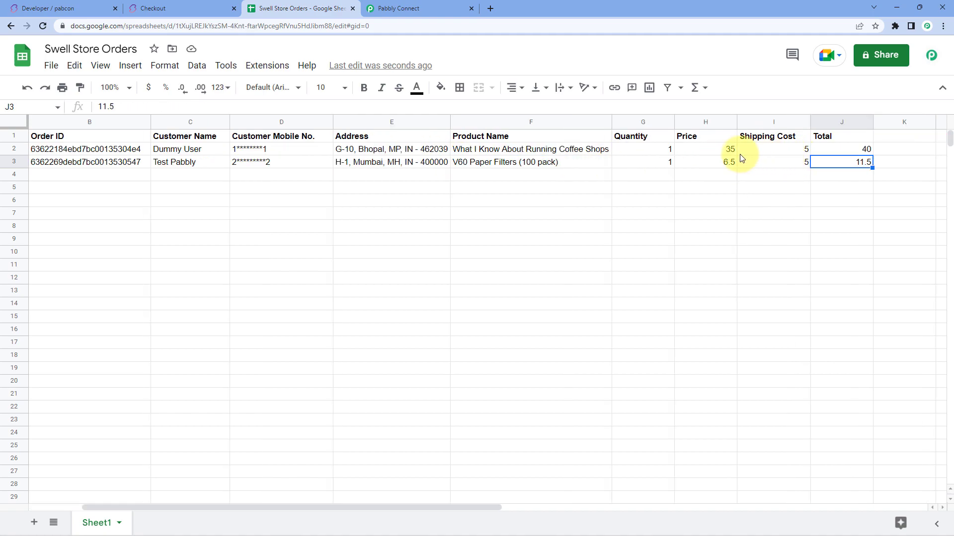
pyautogui.press('Left')
pyautogui.press('Left')
pyautogui.press('Left')
pyautogui.press('Left')
pyautogui.press('Left')
pyautogui.press('Left')
pyautogui.press('Left')
pyautogui.press('Left')
pyautogui.press('Left')
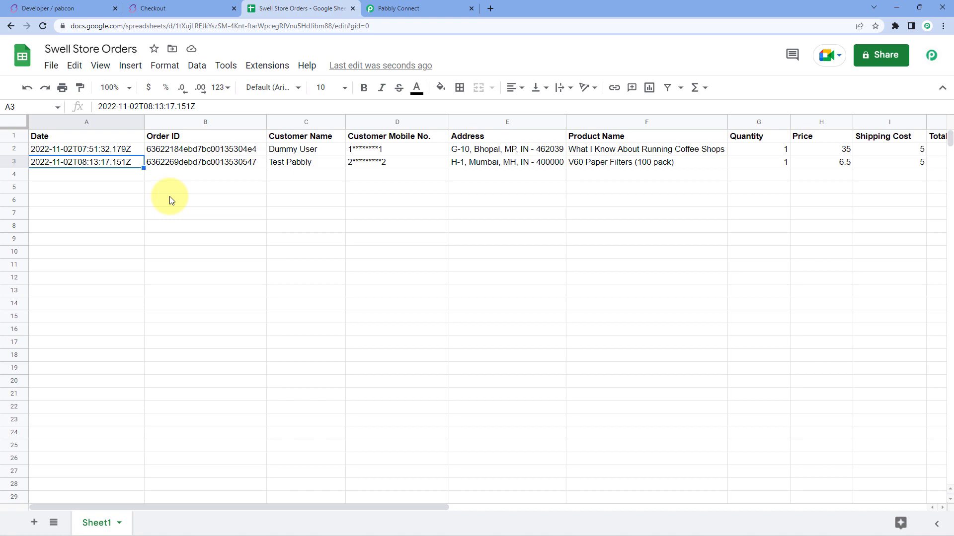
# Step: Switch to the Pabbly Connect tab showing the Order Created trigger and Add New Row action
pyautogui.click(418, 8)
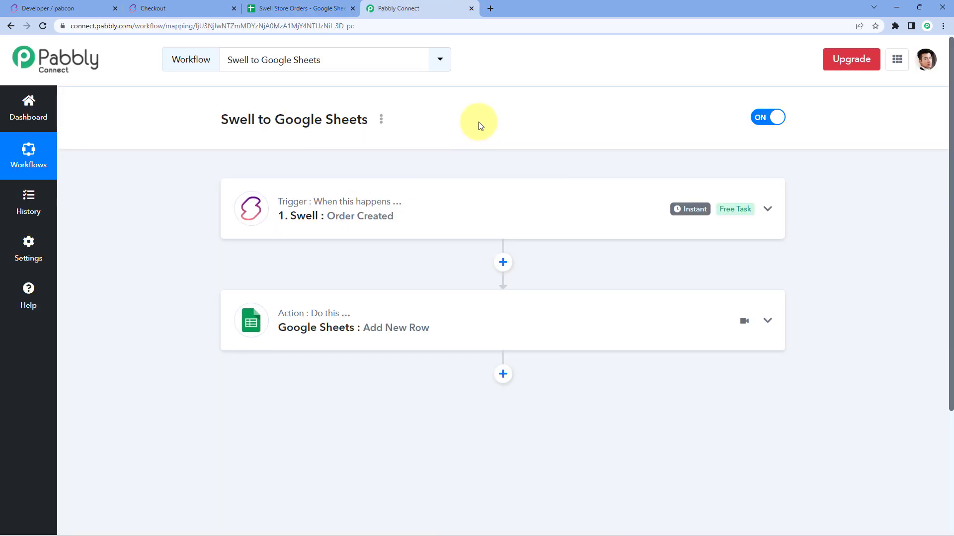